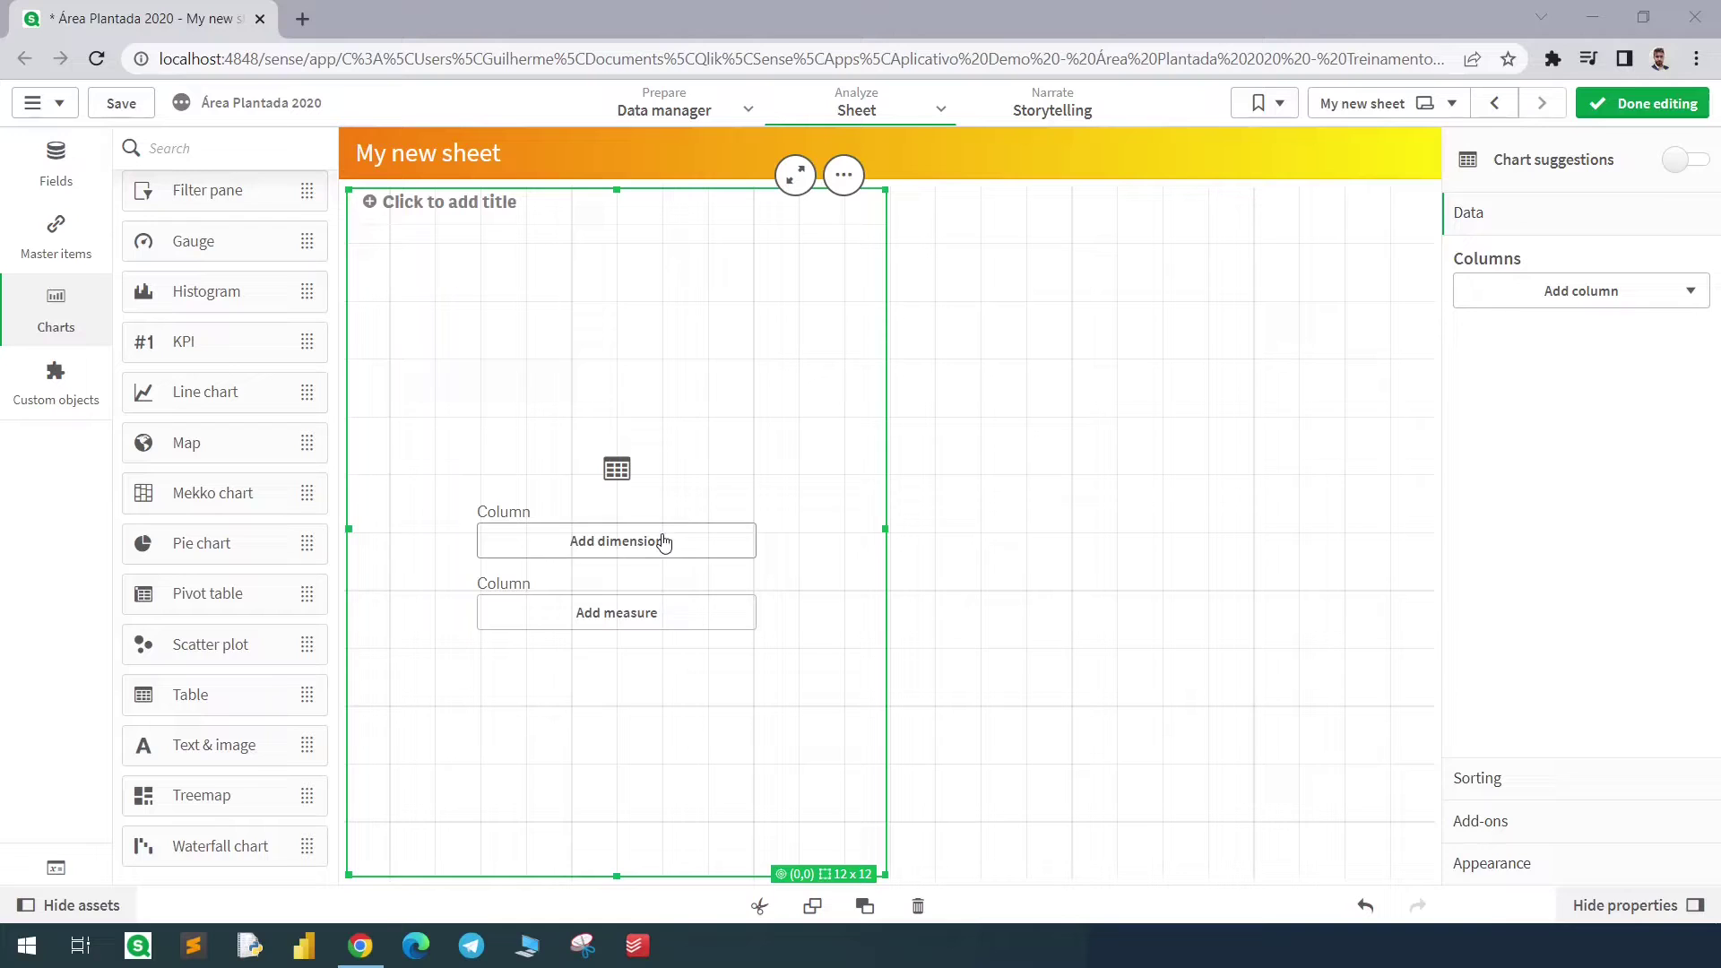
- Add Estado as the table's dimension
left_click(662, 543)
type("Esta")
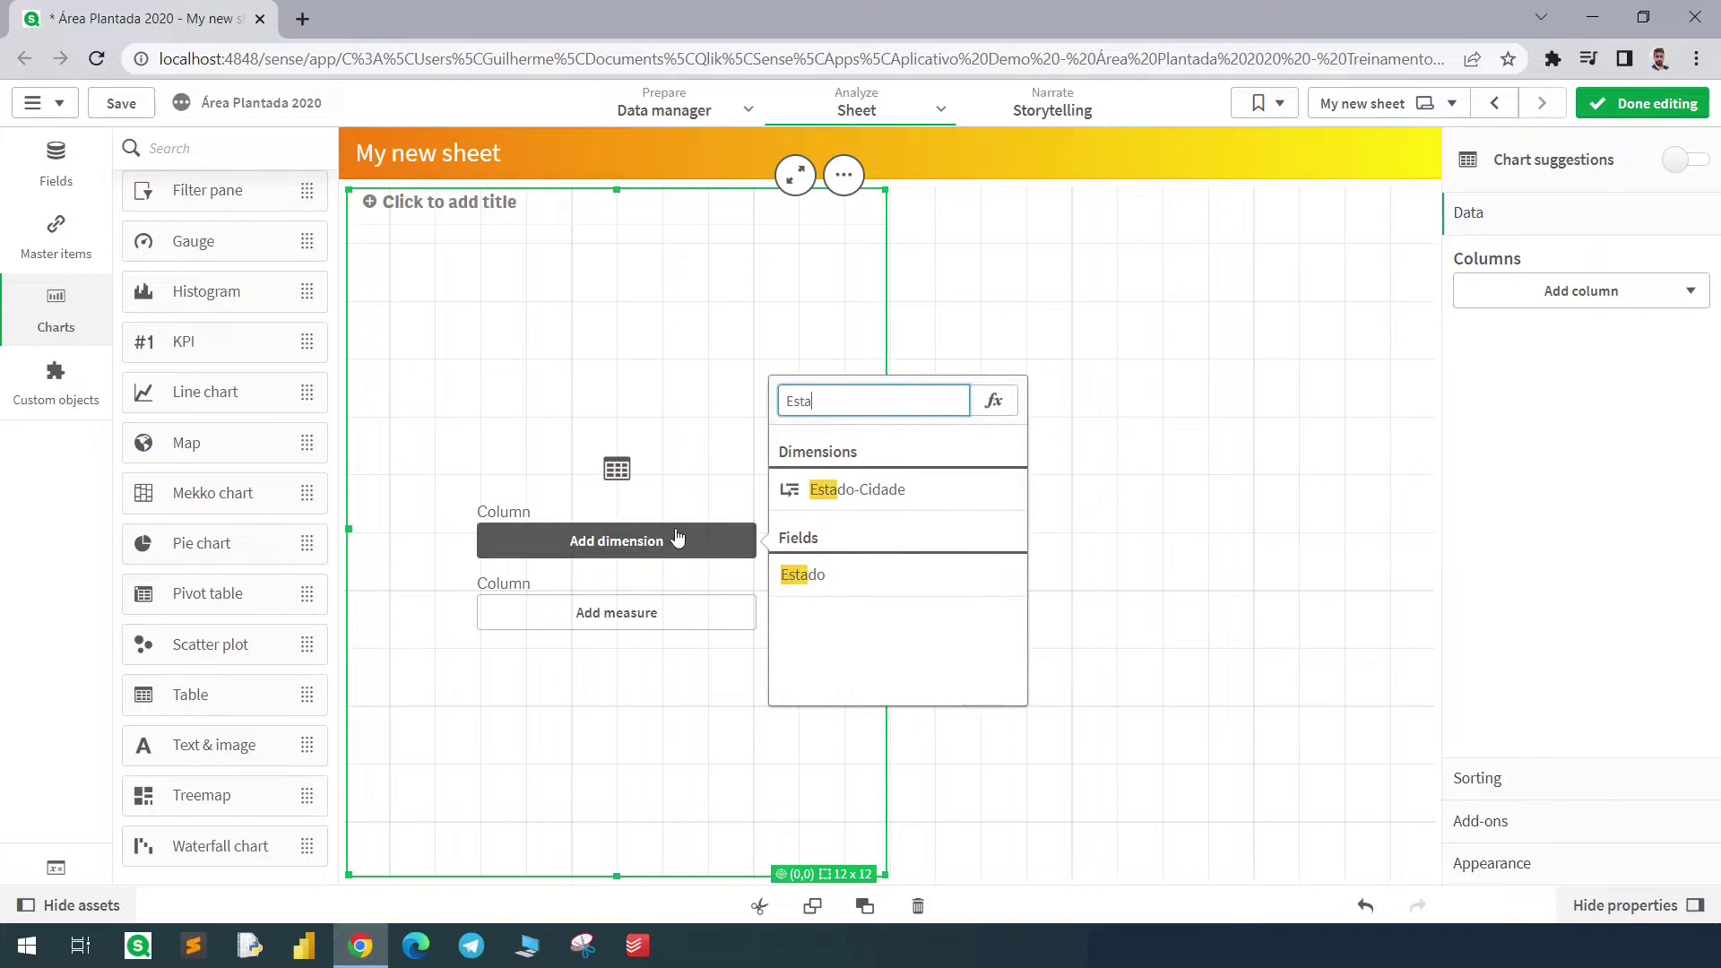
left_click(870, 579)
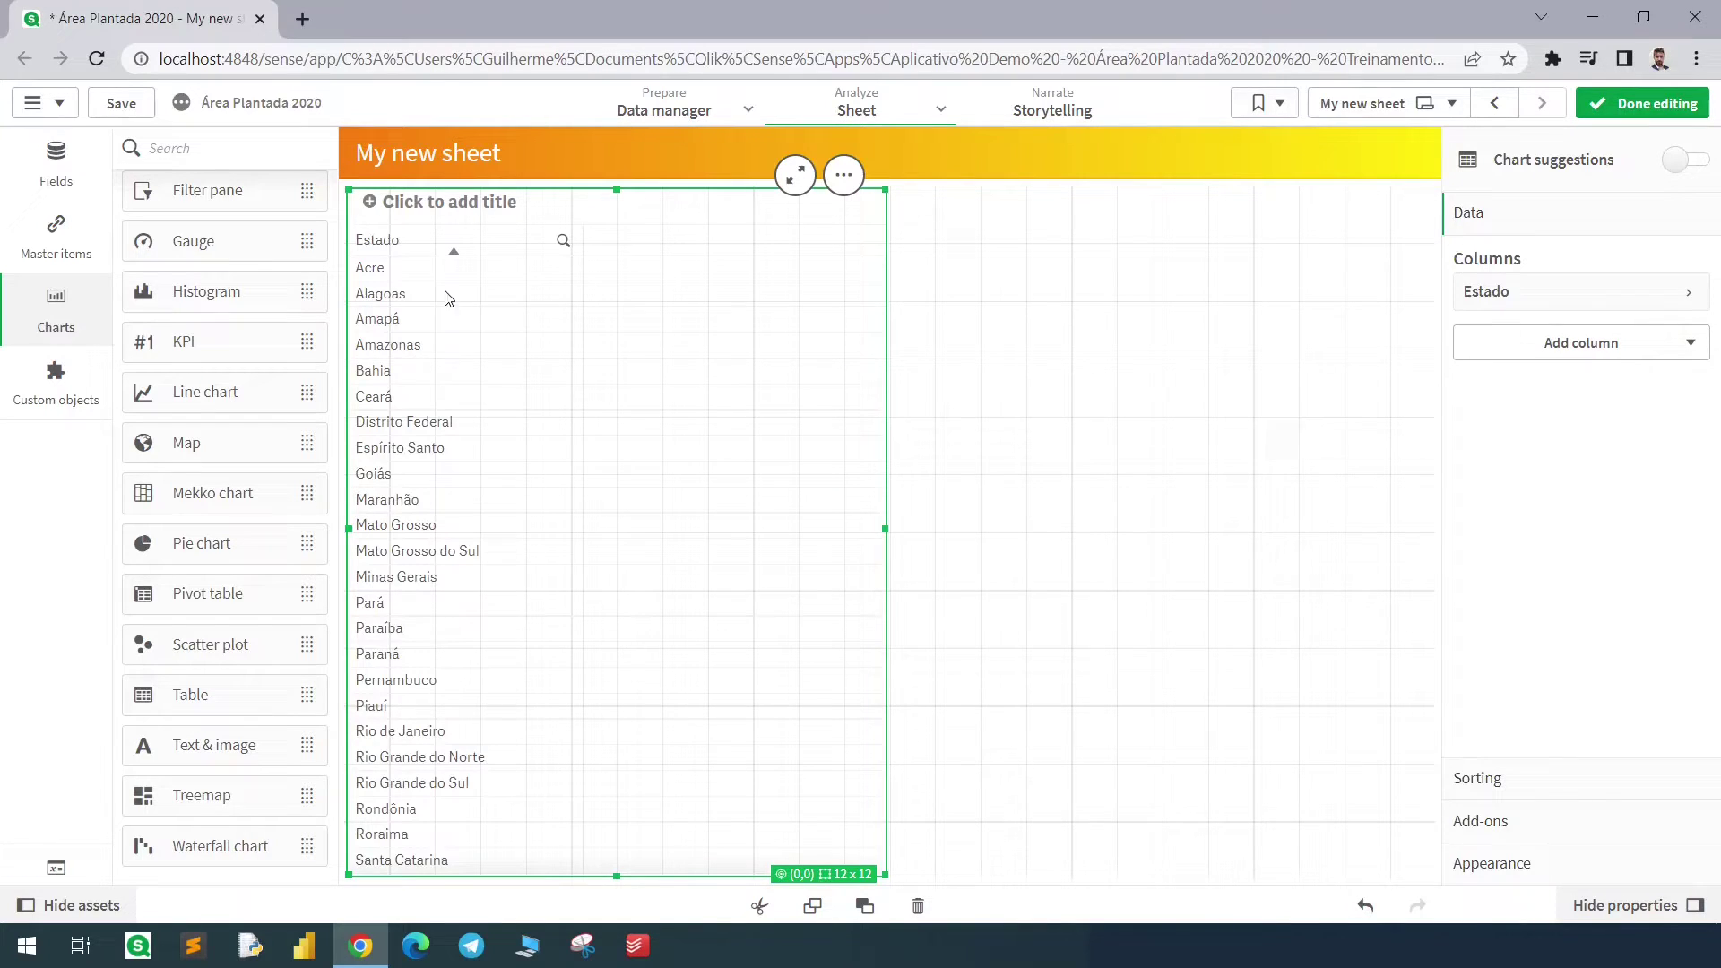
- Add a Sum(Valor) measure column formatted as Number
left_click(1593, 355)
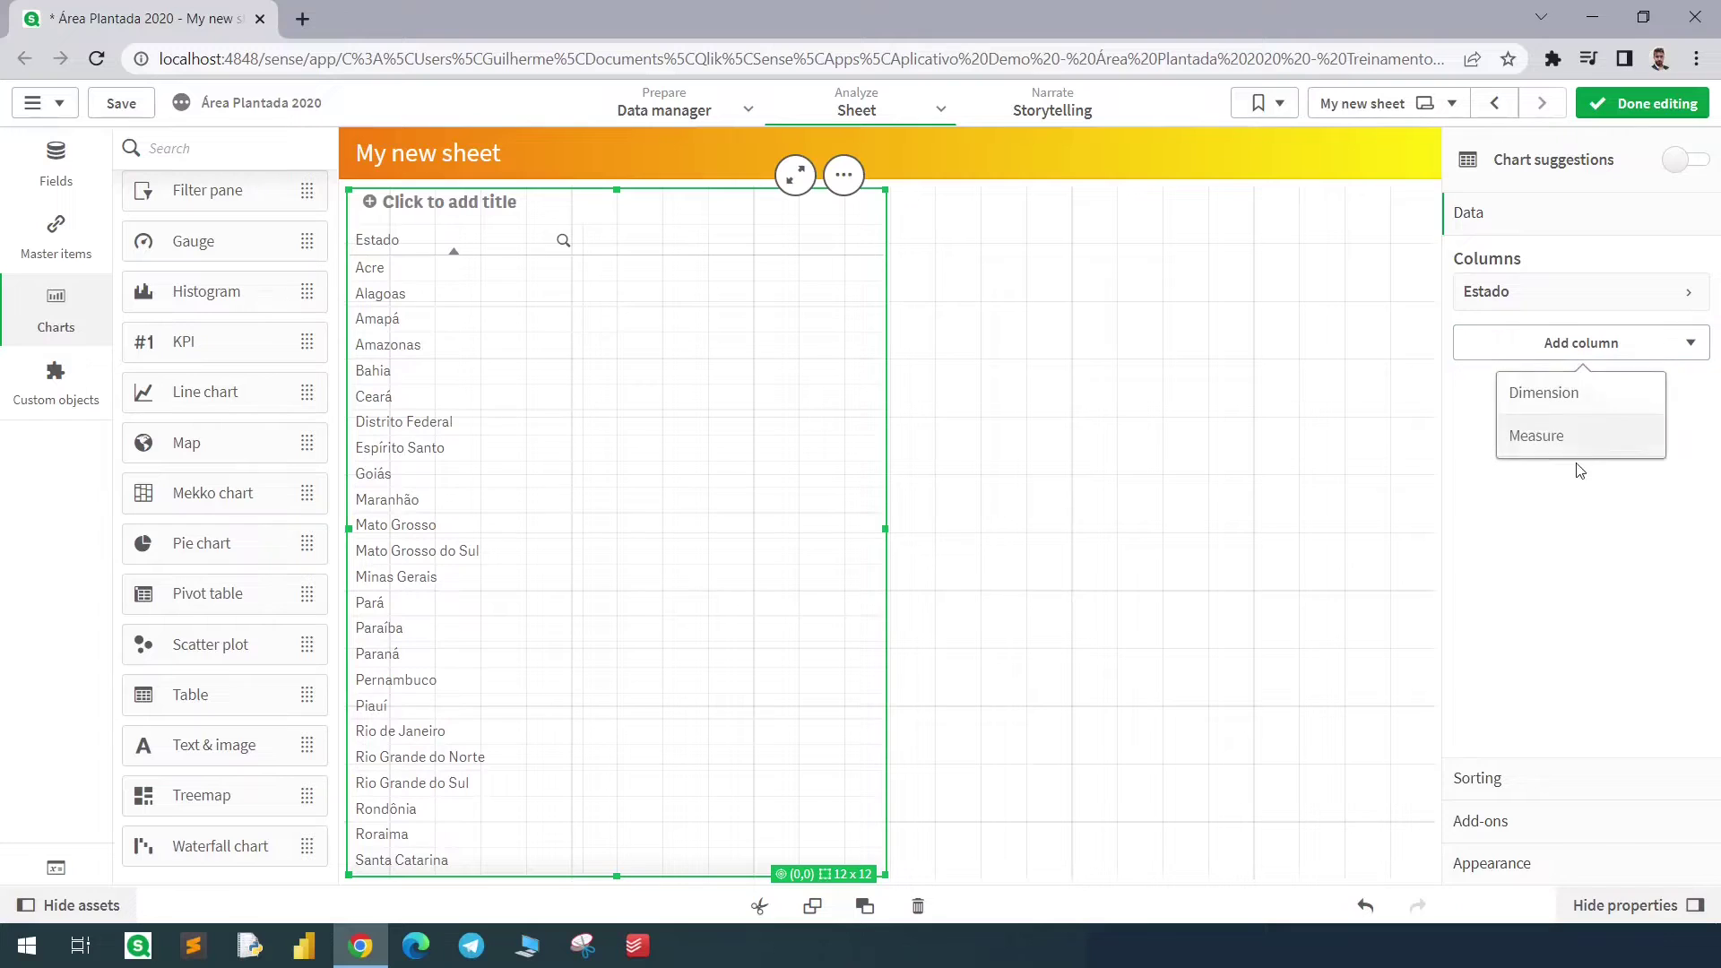
left_click(1583, 446)
type("val")
left_click(1524, 484)
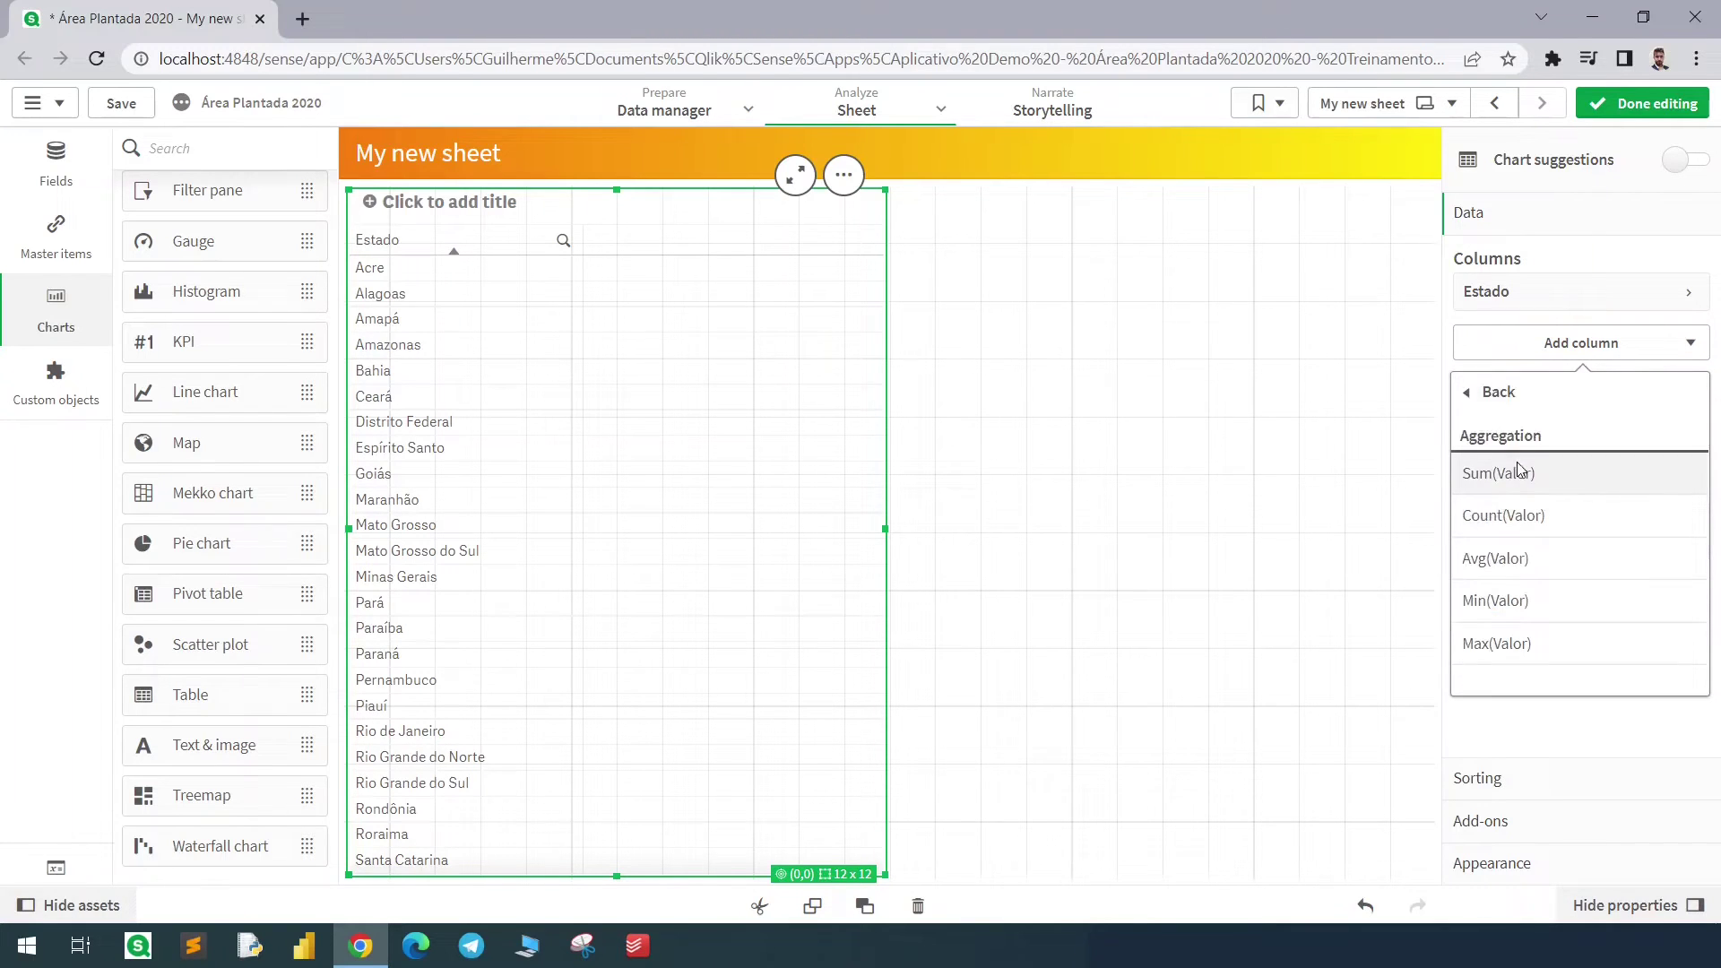
left_click(1523, 473)
left_click(1560, 347)
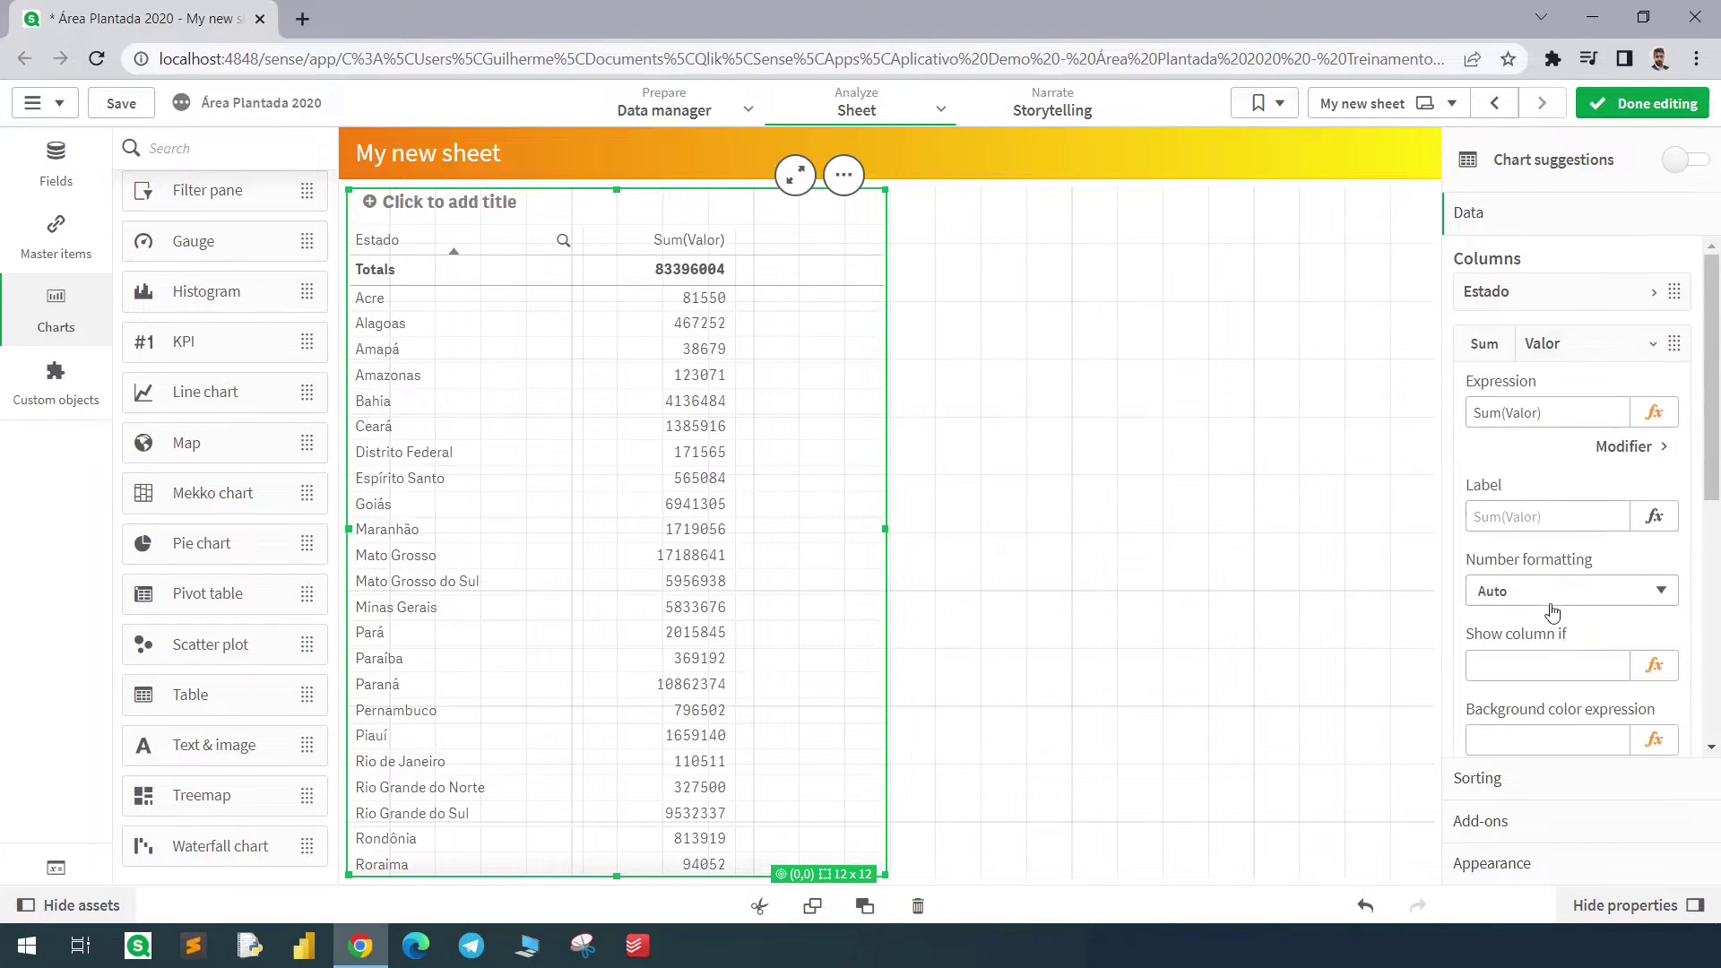
left_click(1542, 478)
left_click(1538, 520)
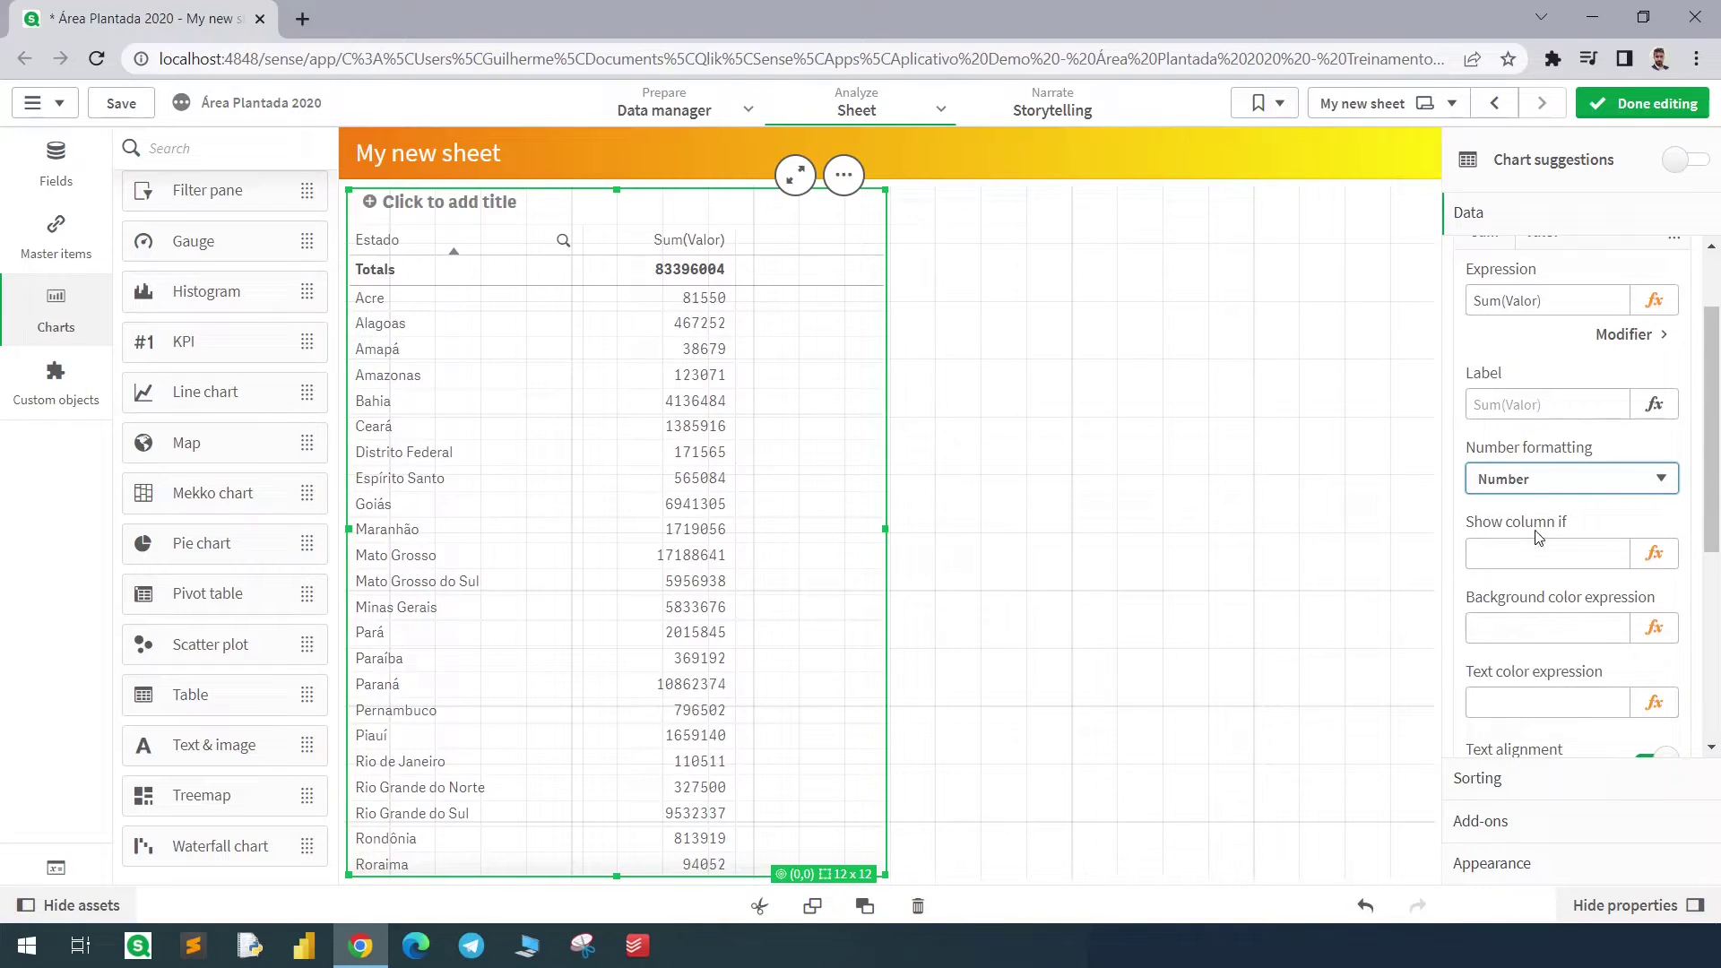
- Duplicate the Sum(Valor) column and change its expression to Sum(Valor)/Sum(Total Valor)
right_click(1536, 353)
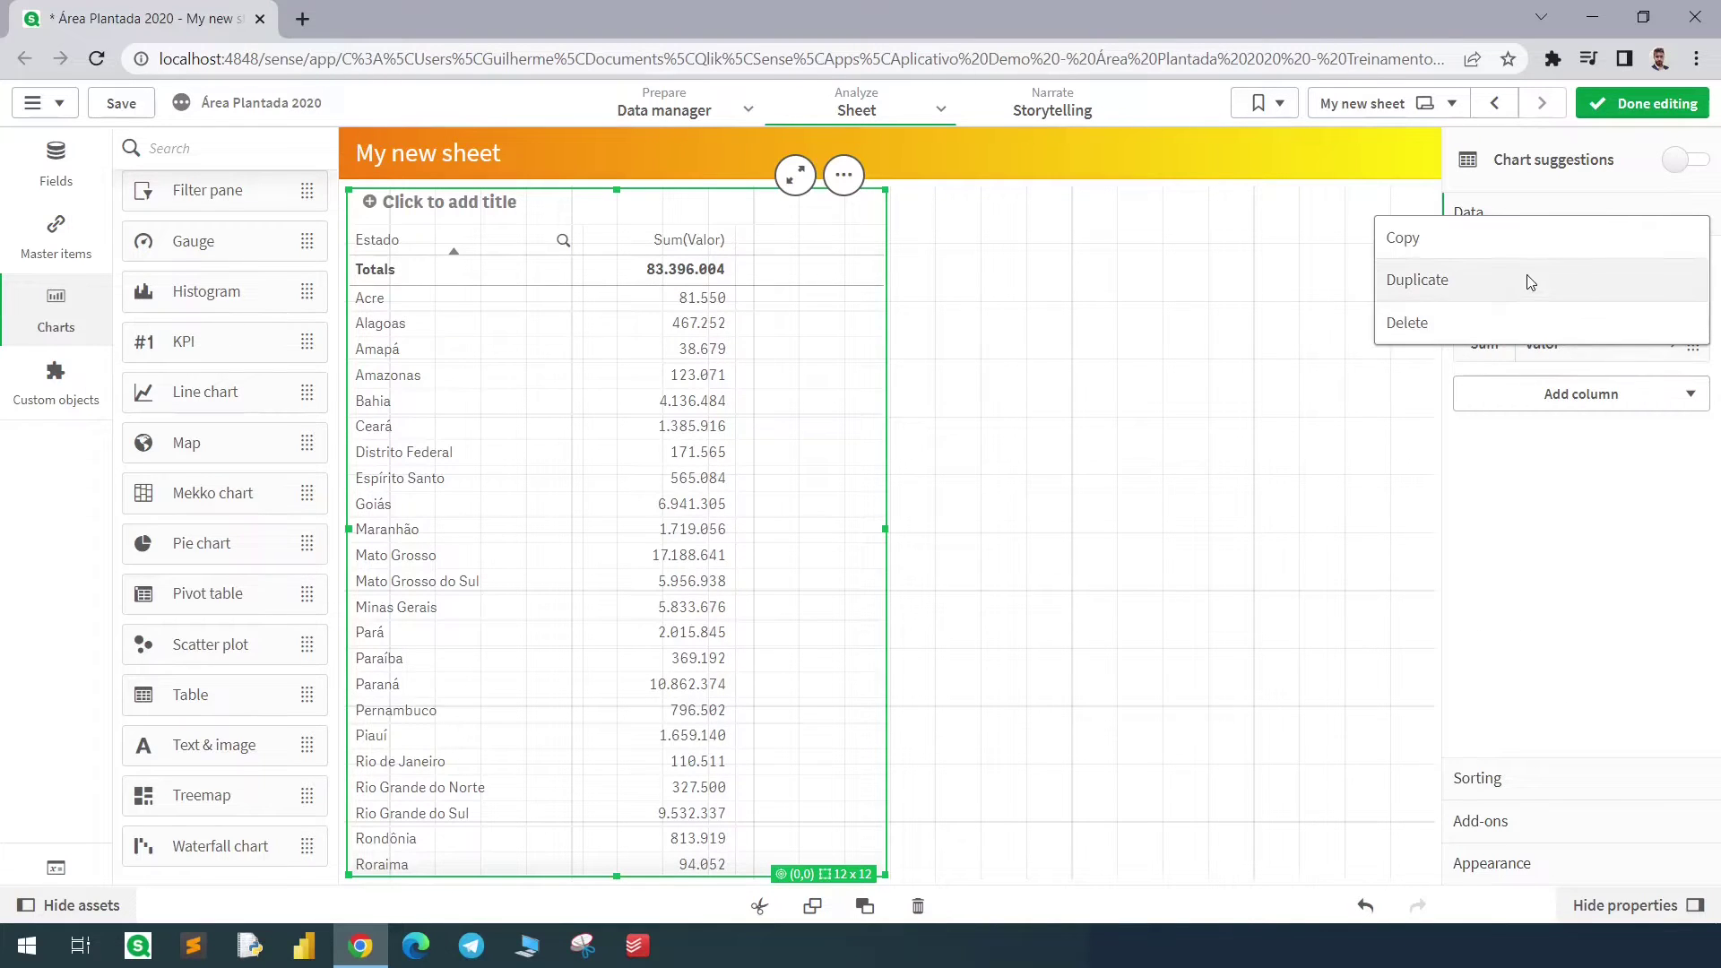
left_click(1534, 285)
left_click(1570, 406)
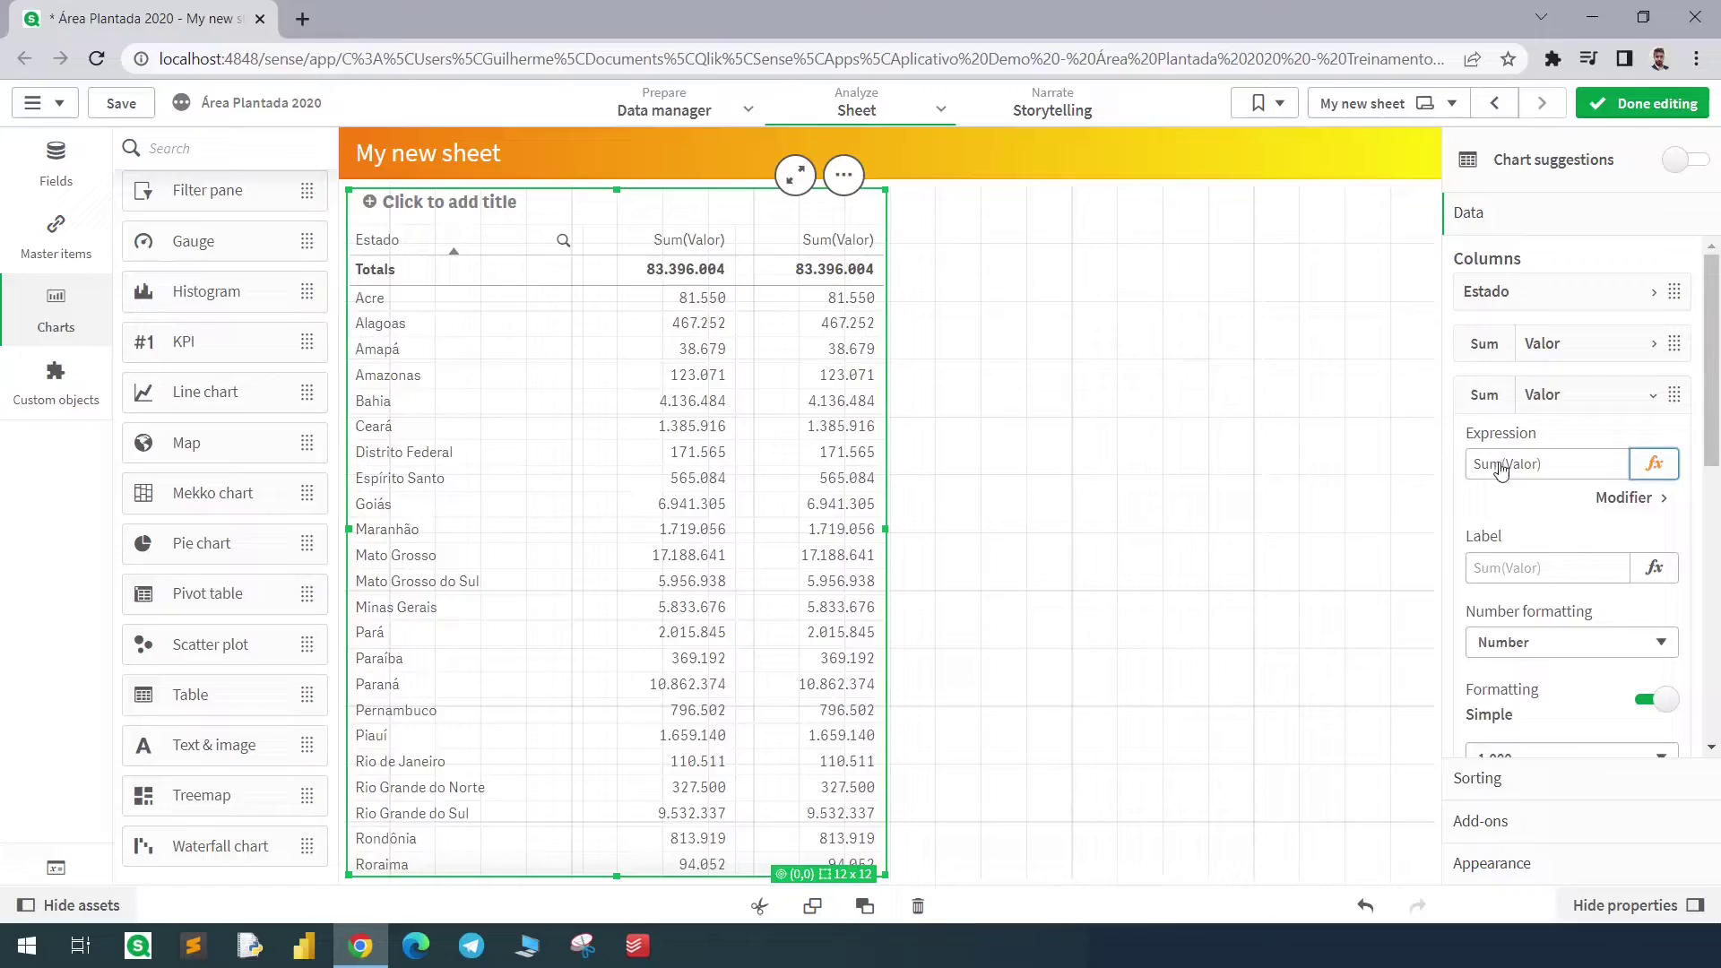
left_click(1652, 465)
type("/")
key("Return")
type("Sum")
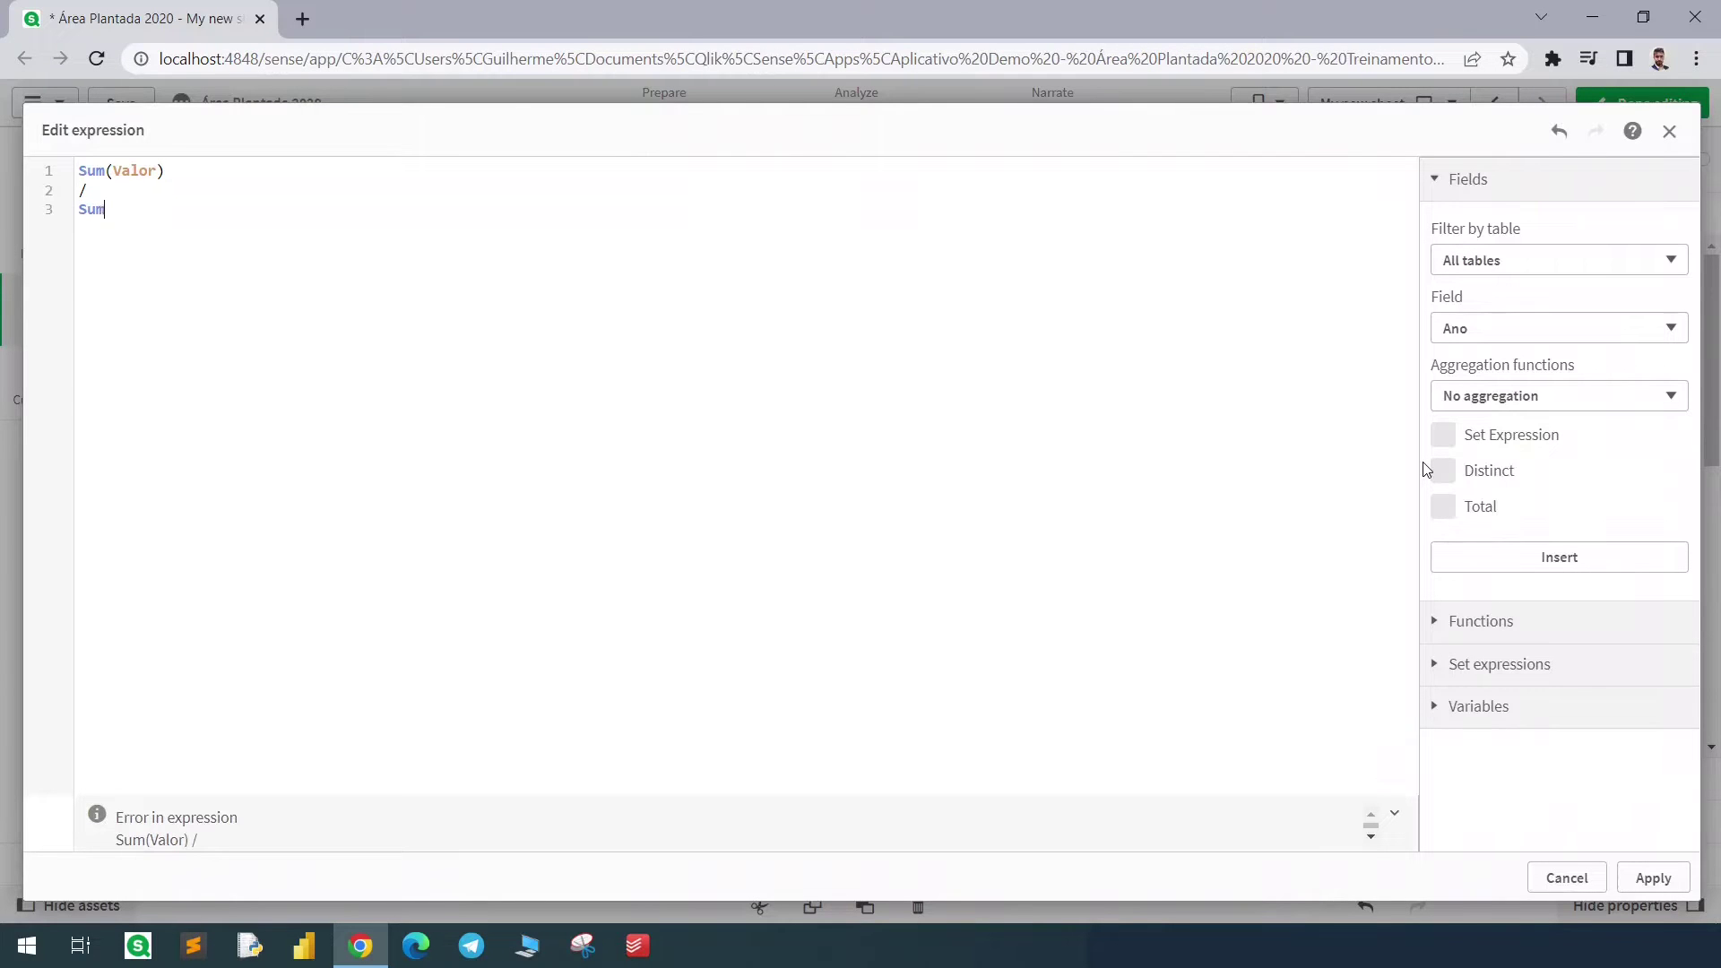
type("(Total Valor)")
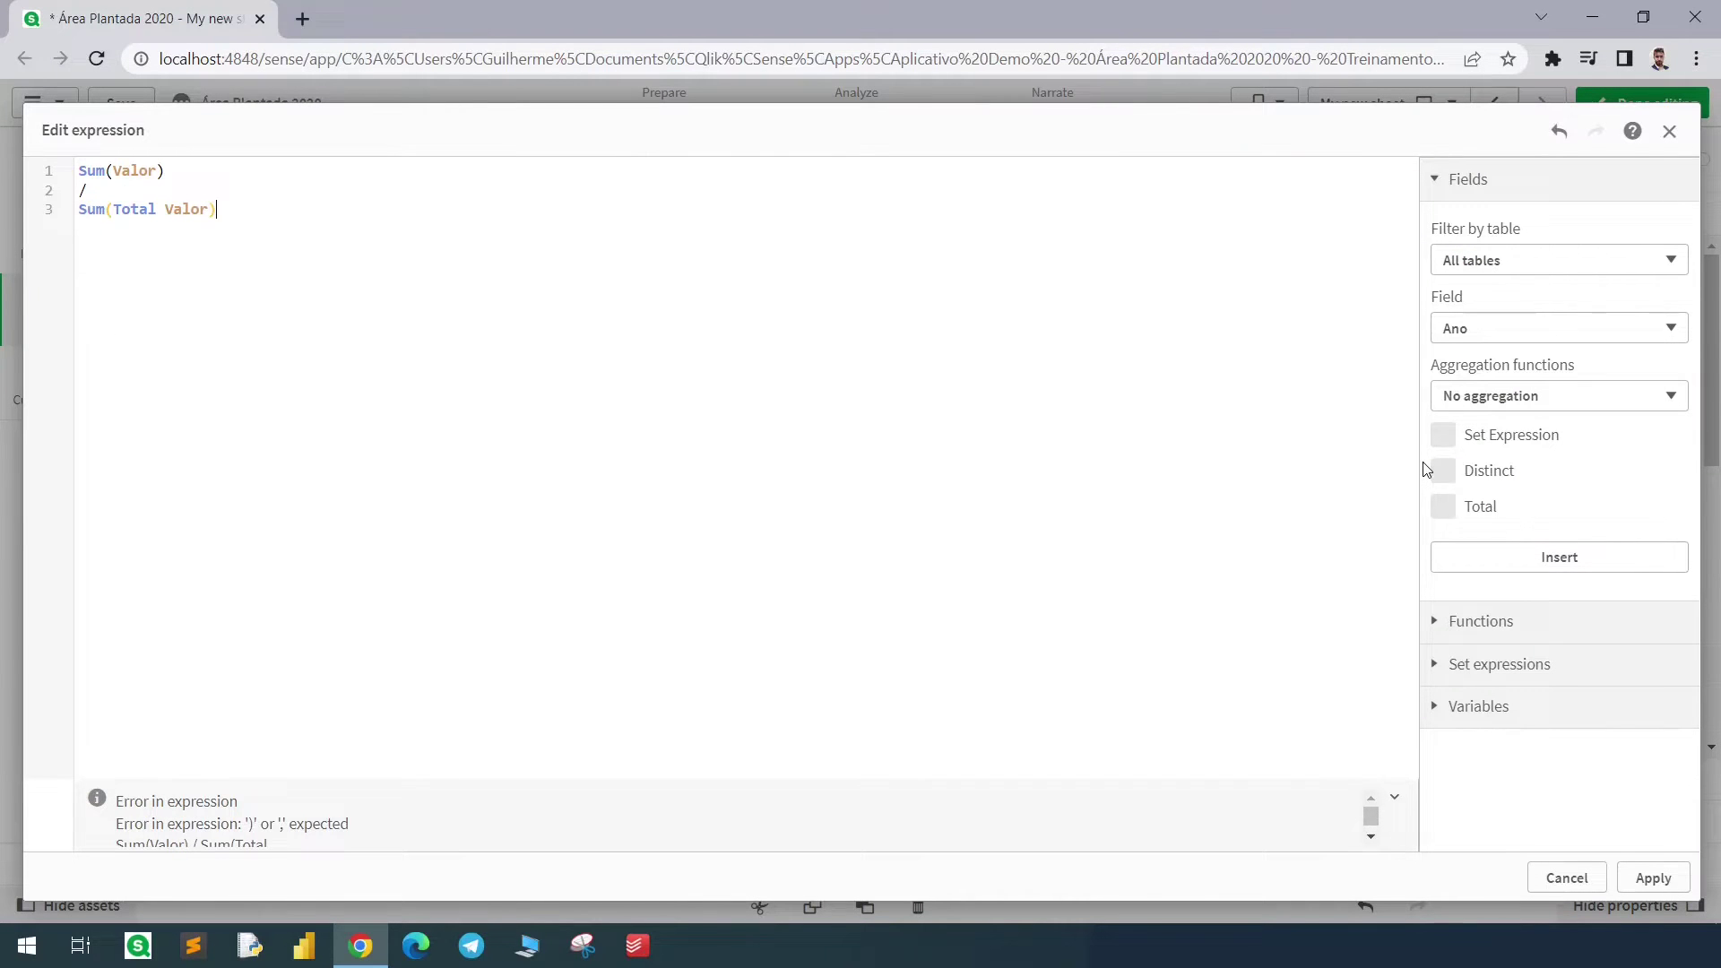
left_click(1653, 878)
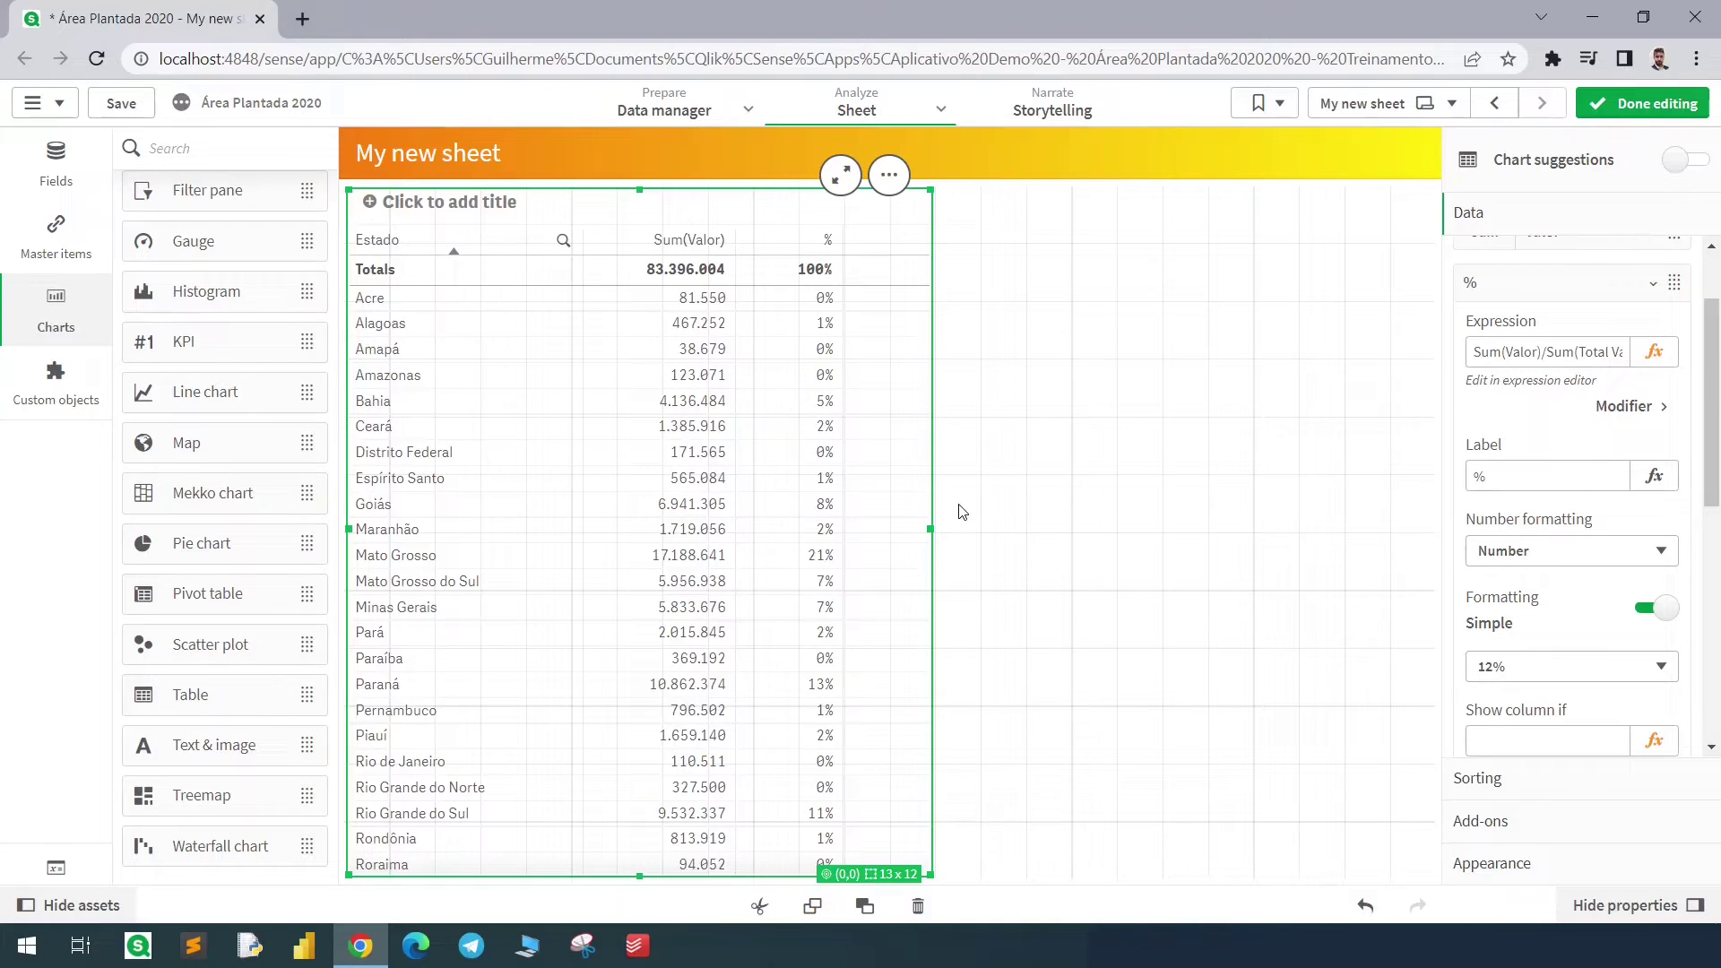
- Make Sum(Valor) the table's first sort priority
left_click(1500, 786)
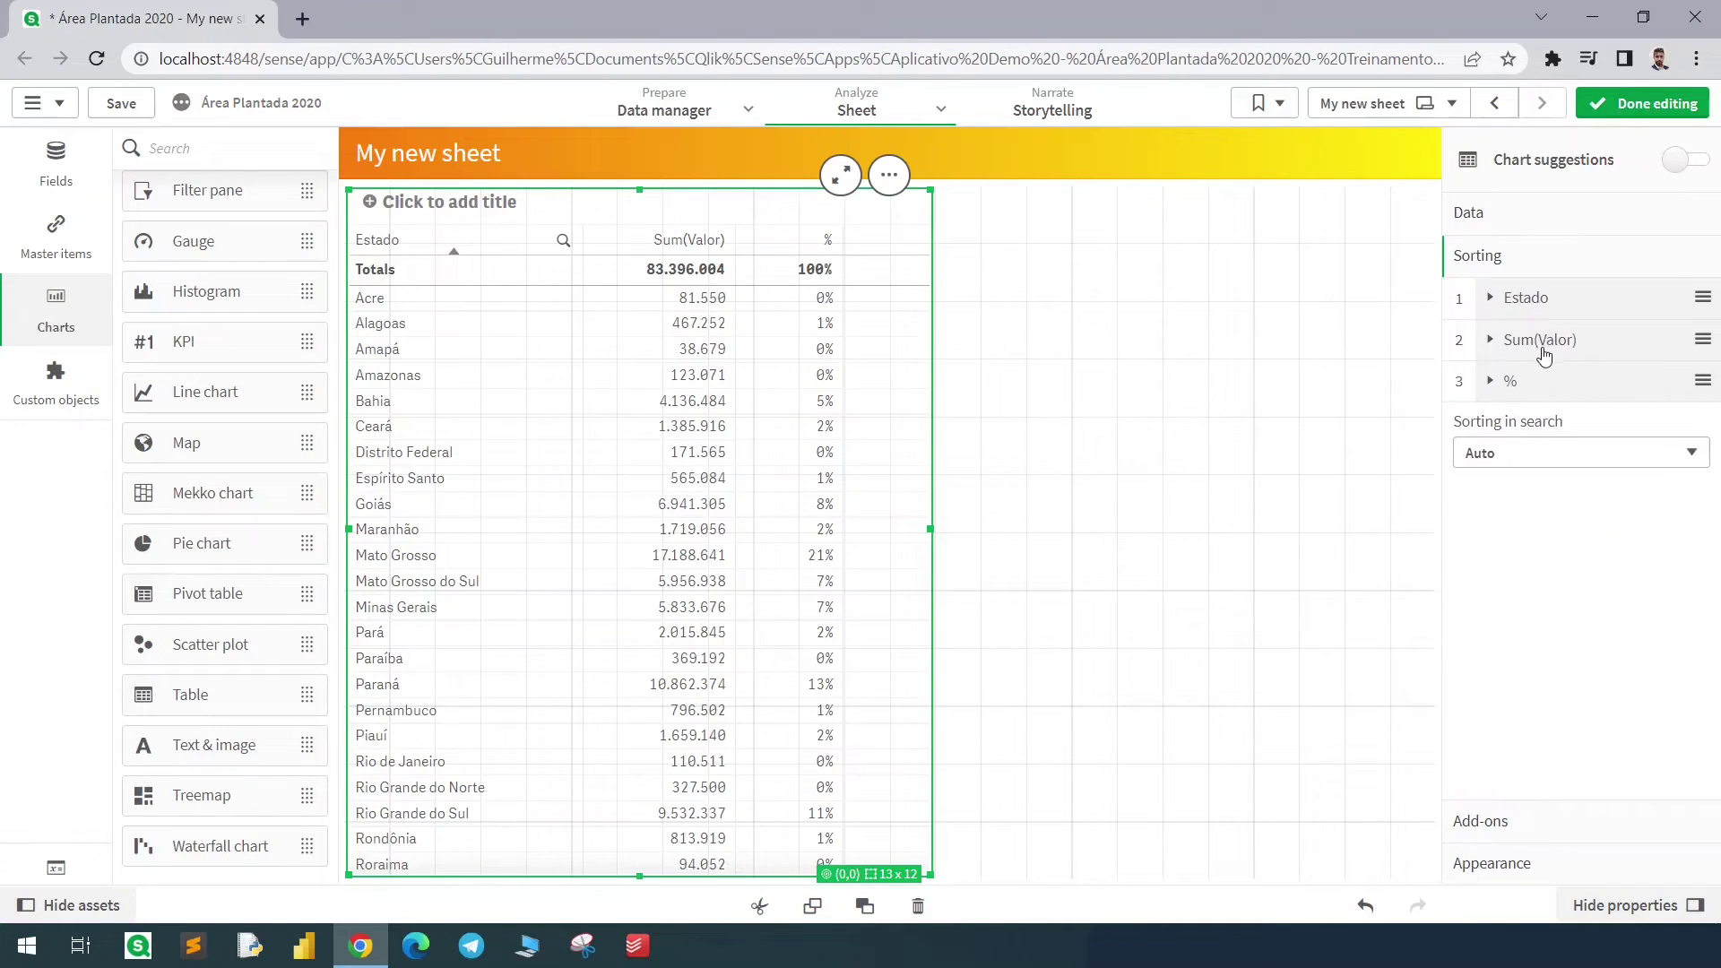
left_click_drag(1543, 352, 1546, 314)
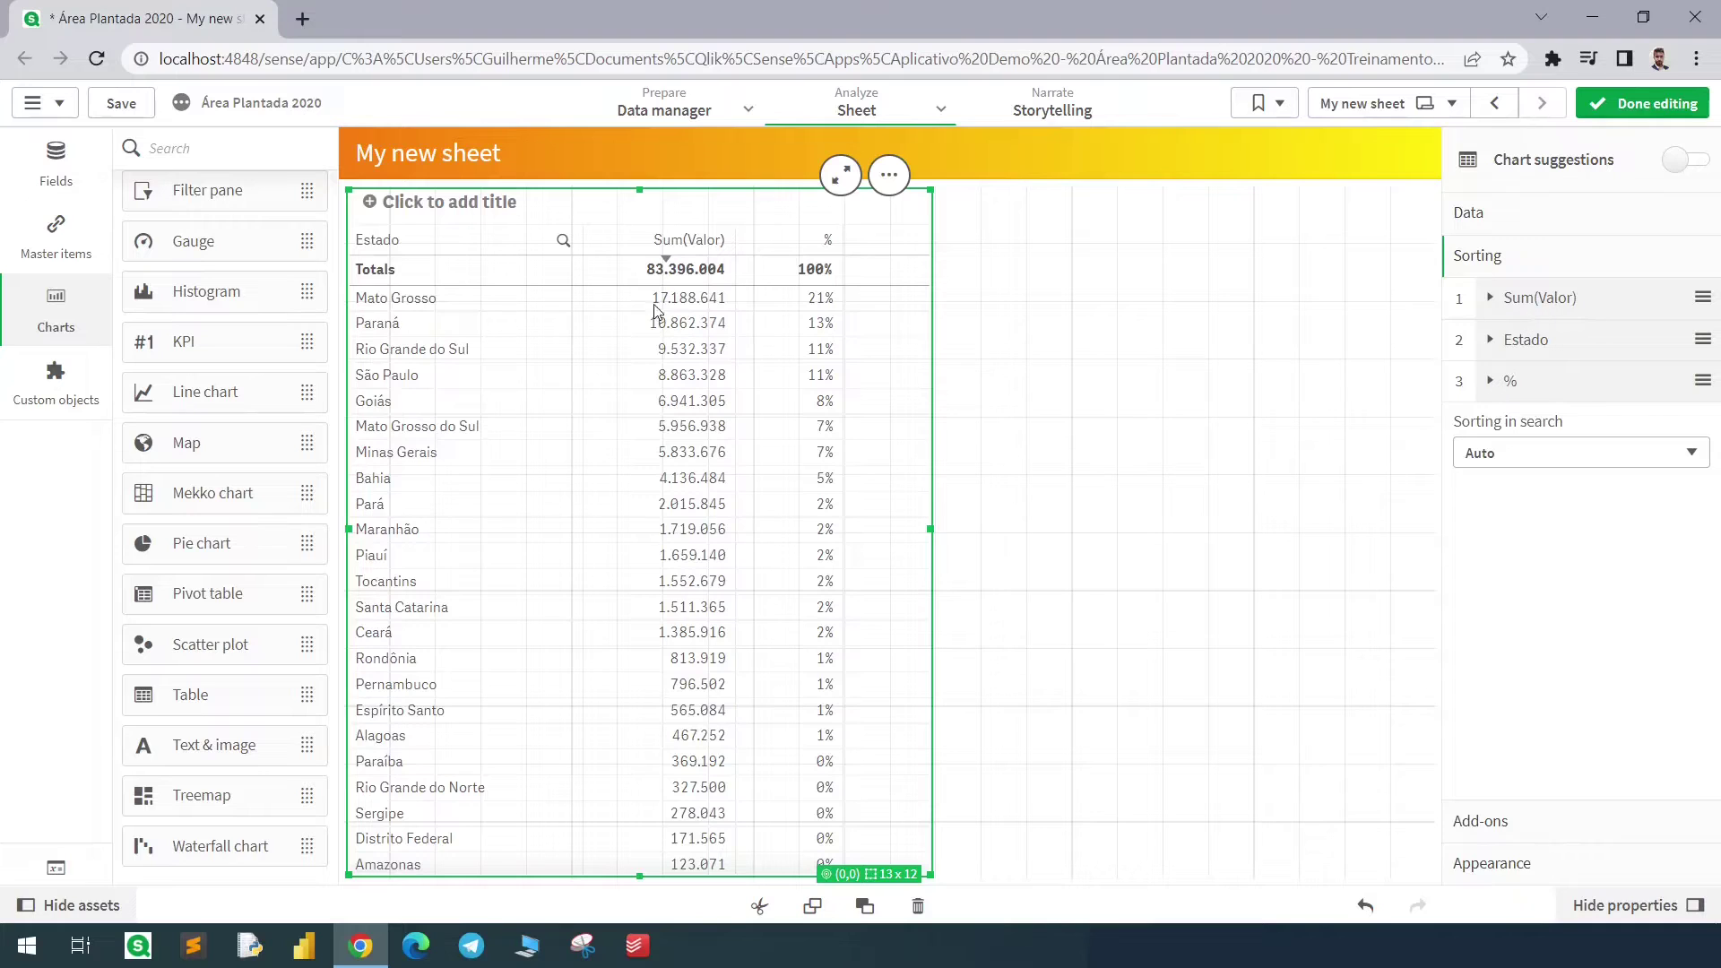
left_click(1538, 216)
left_click(1545, 294)
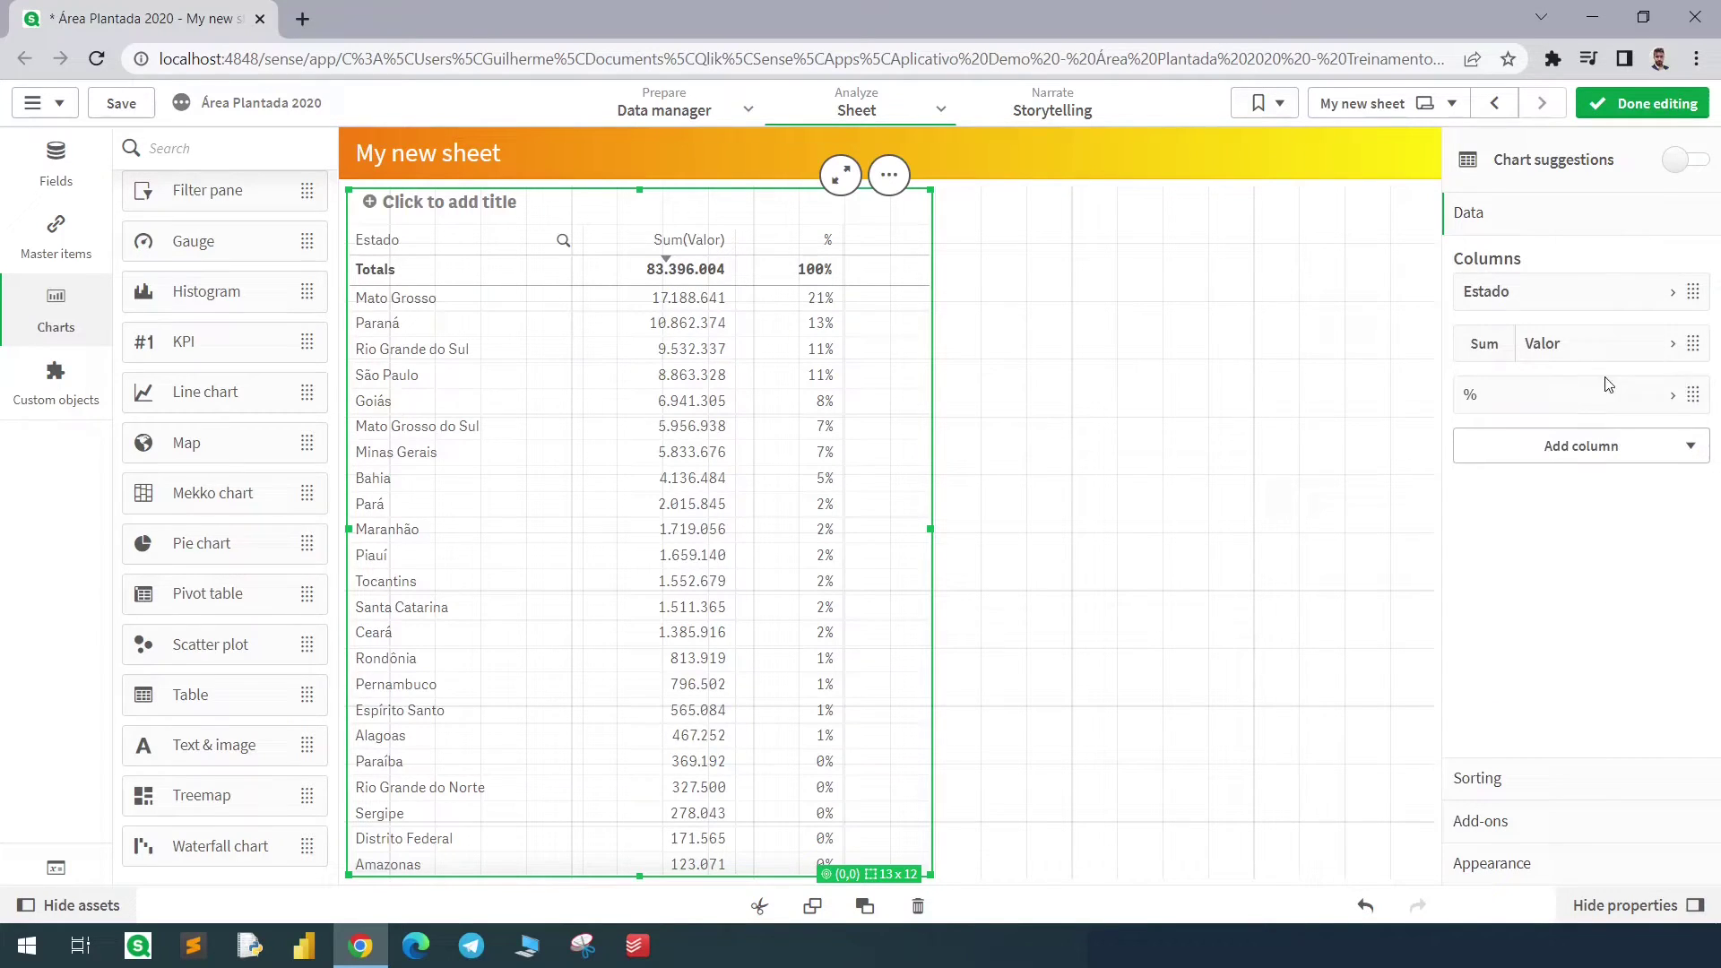
- Duplicate the % column and wrap its expression in Above(...)
right_click(1545, 405)
left_click(1523, 335)
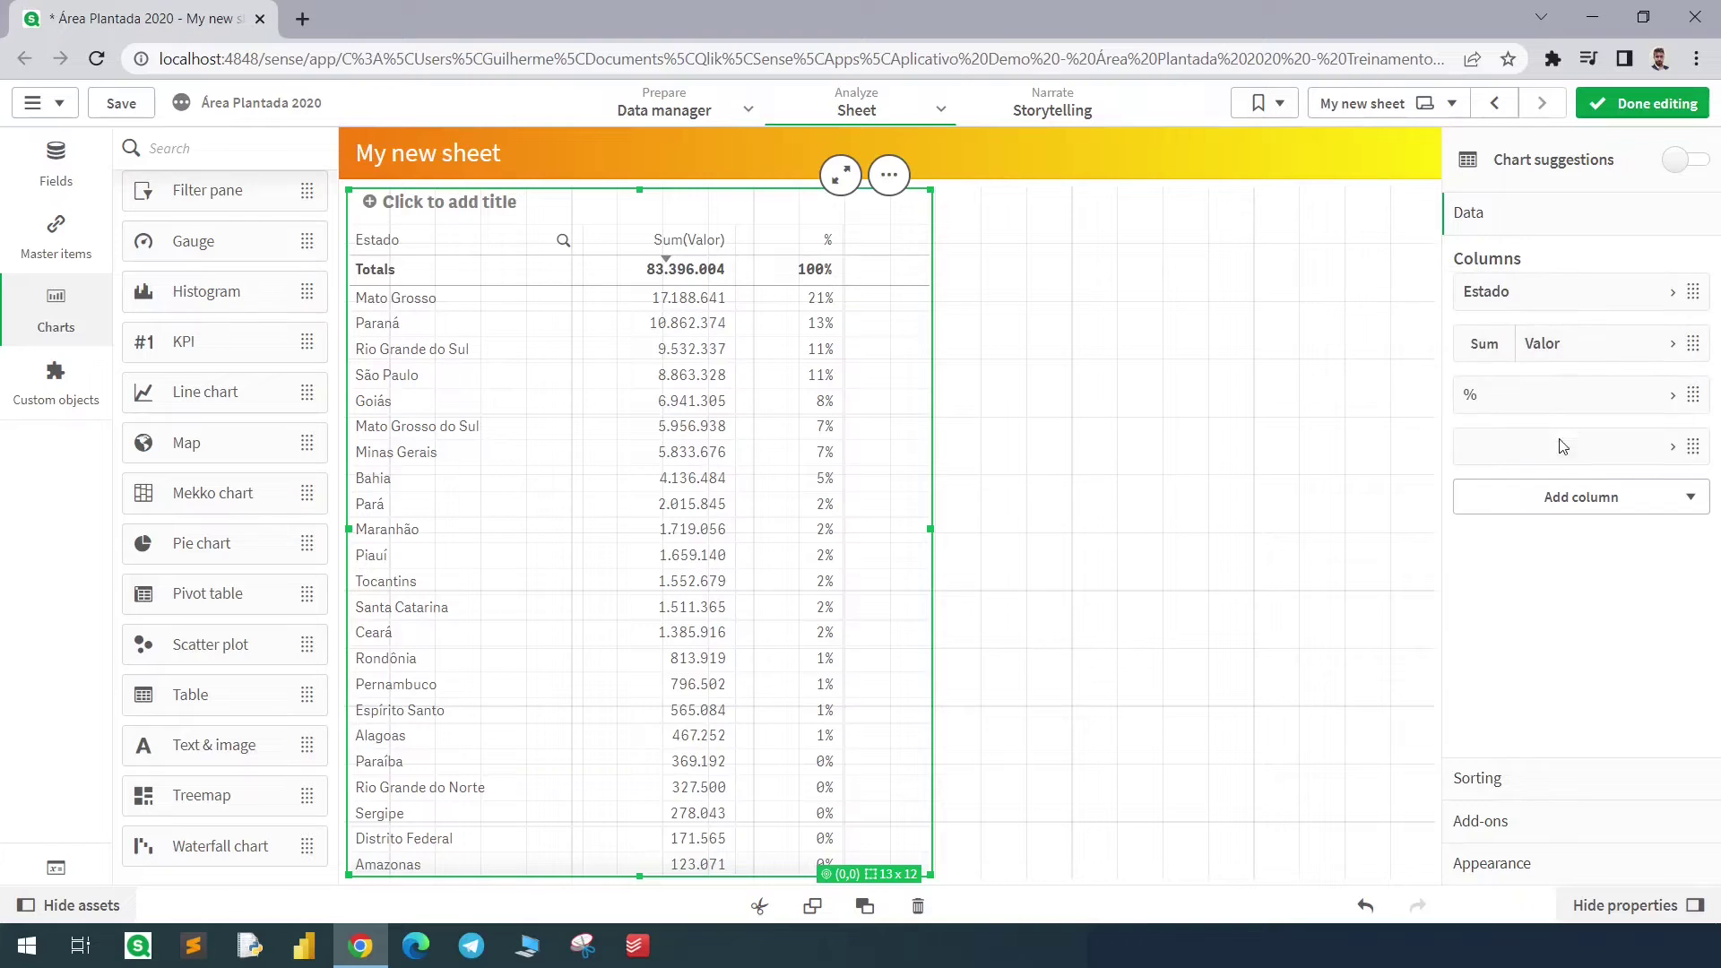
left_click(1578, 449)
left_click(1651, 518)
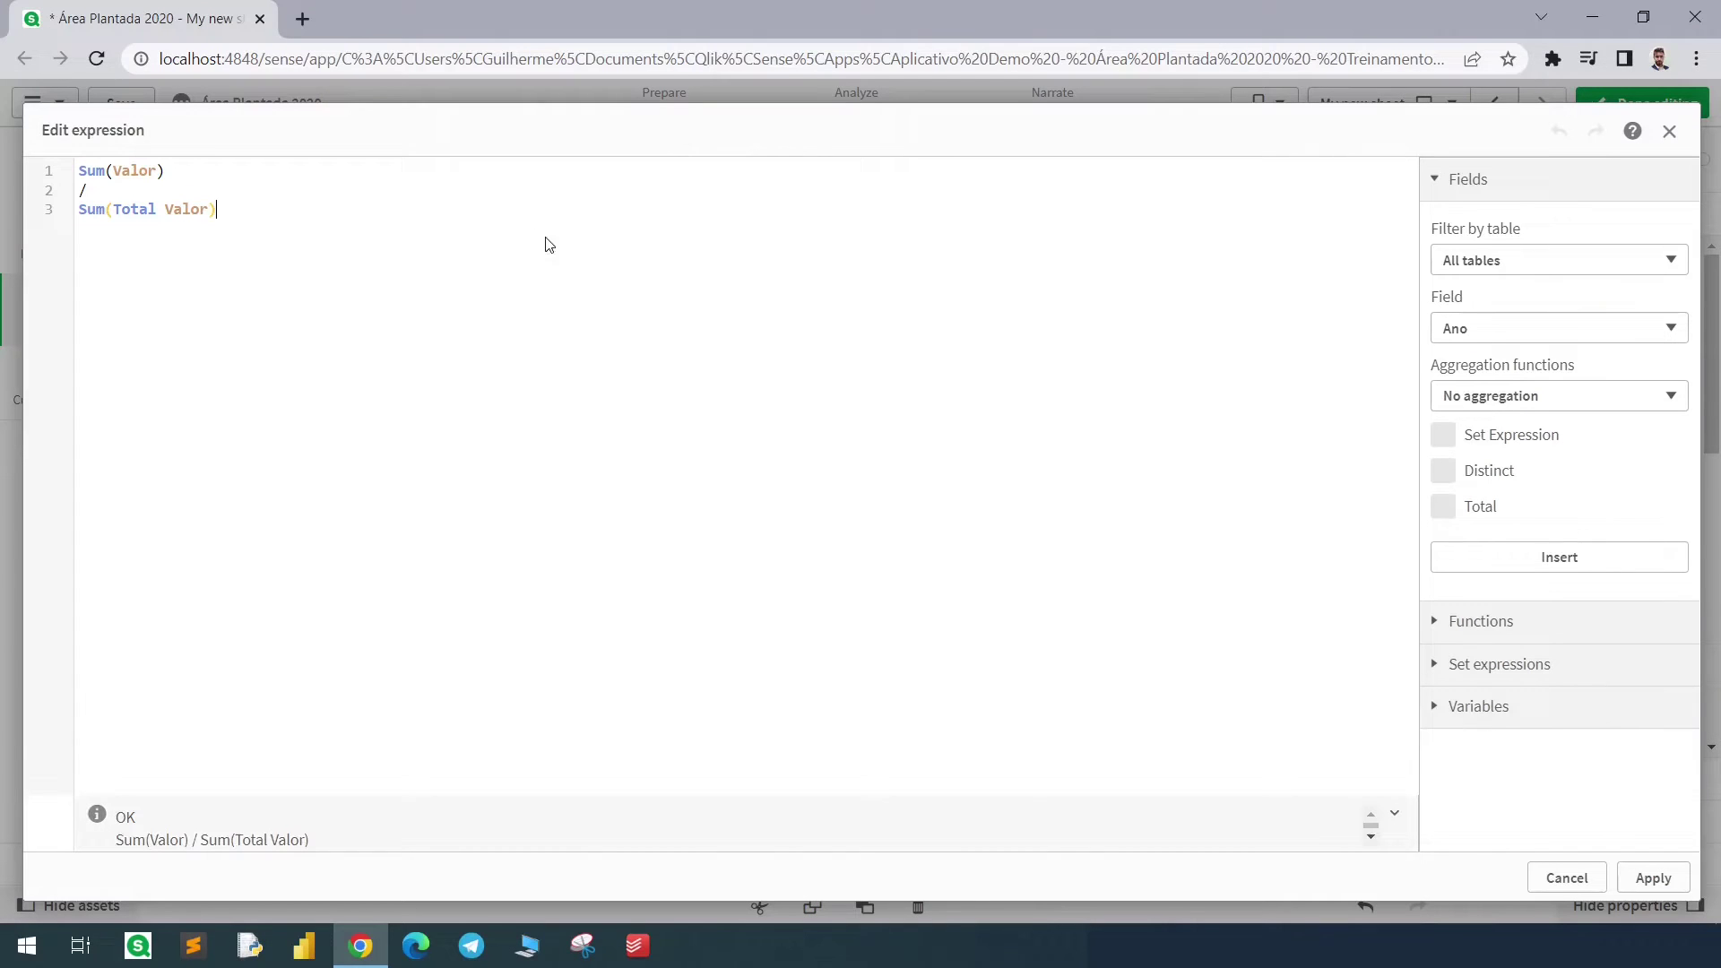
left_click(81, 175)
type("Above(")
key("Return")
key("Return")
left_click(421, 383)
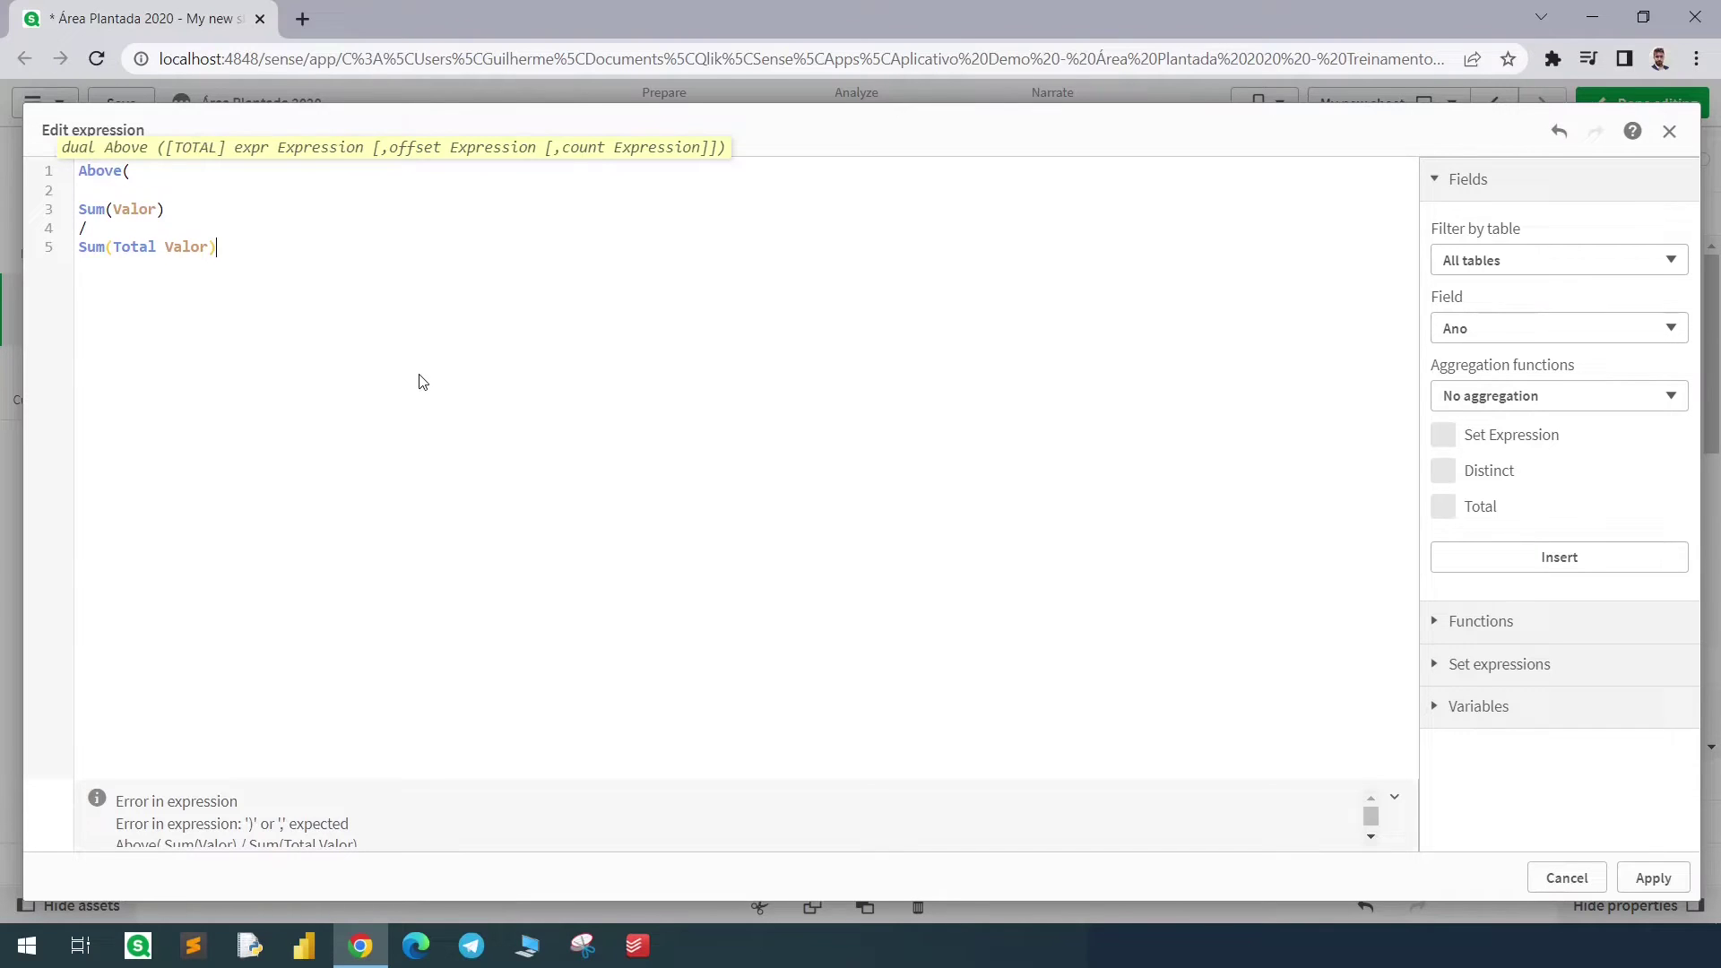
type(")")
left_click(1653, 878)
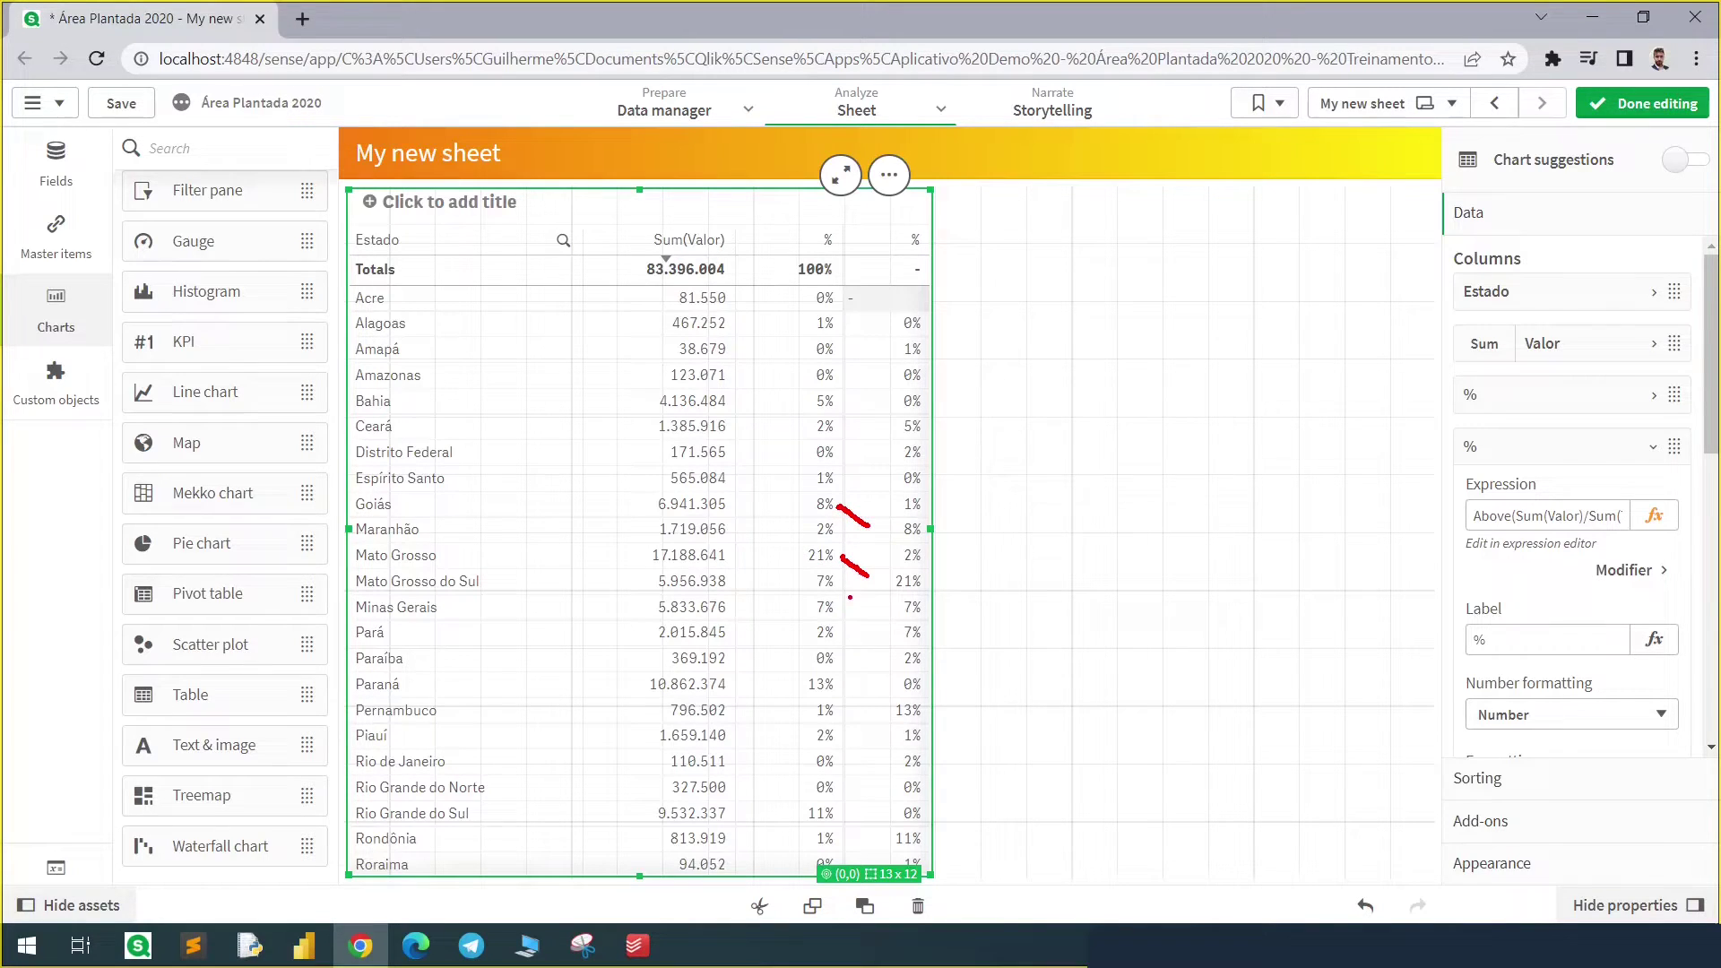
- Sort by Estado first, using custom sorting by the Sum(Valor) expression, descending
left_click(1515, 447)
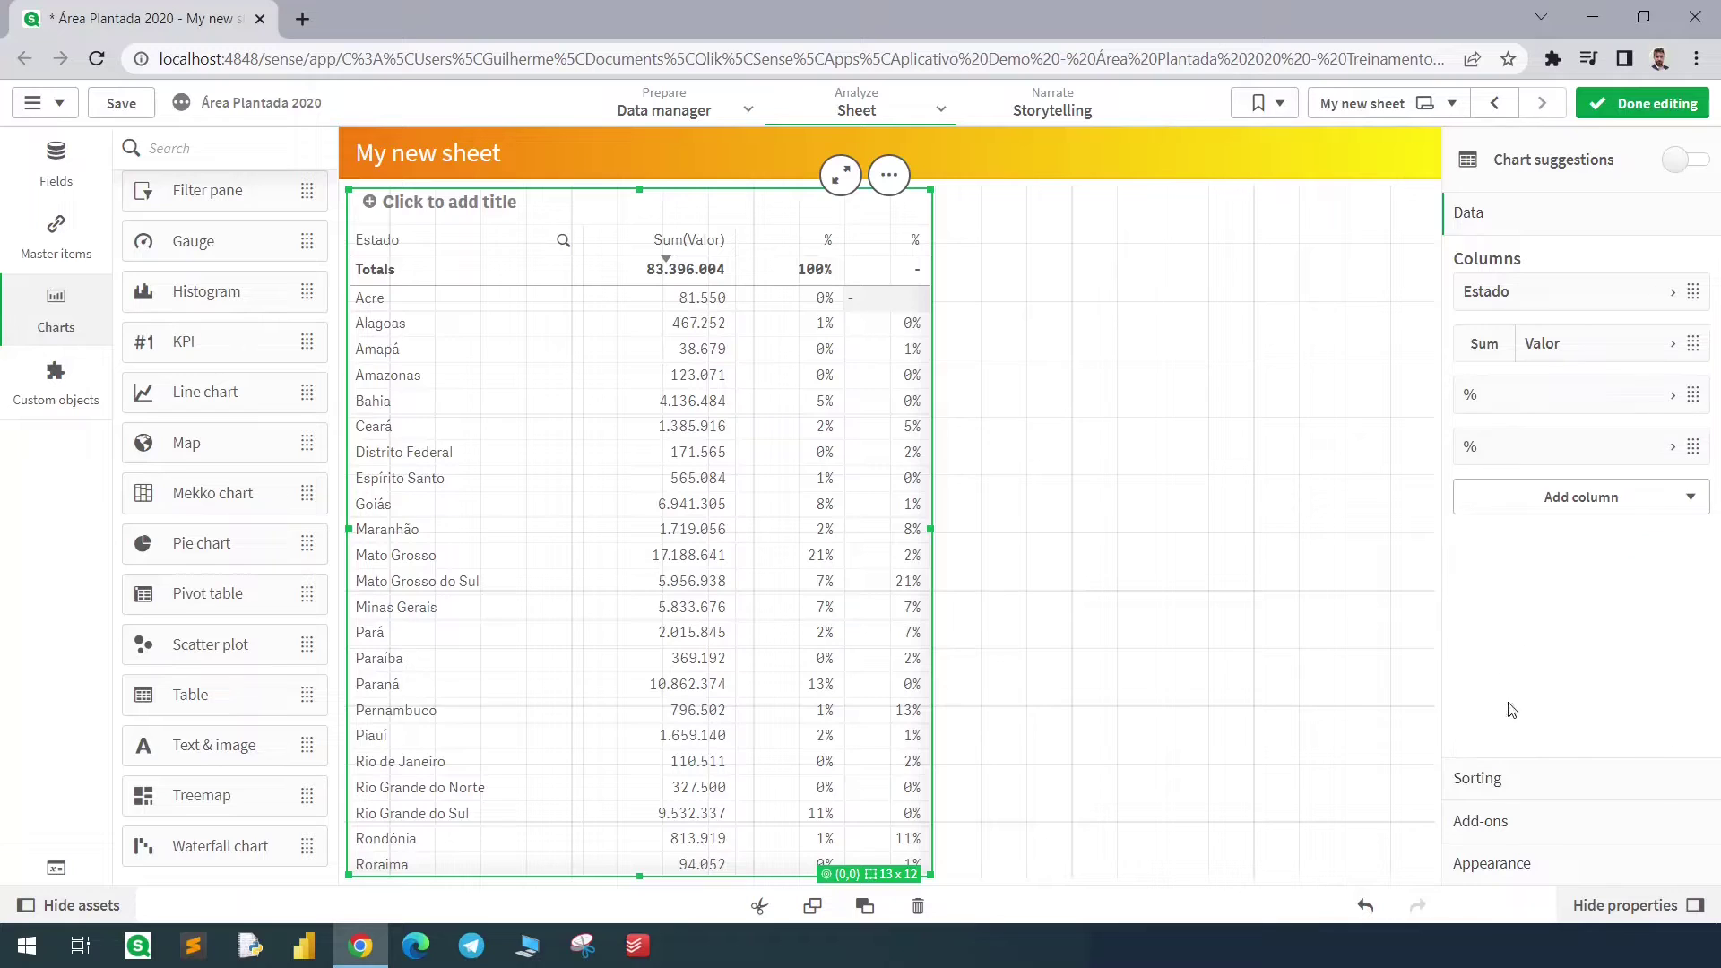
left_click(1512, 780)
left_click_drag(1525, 344, 1533, 301)
left_click(1491, 299)
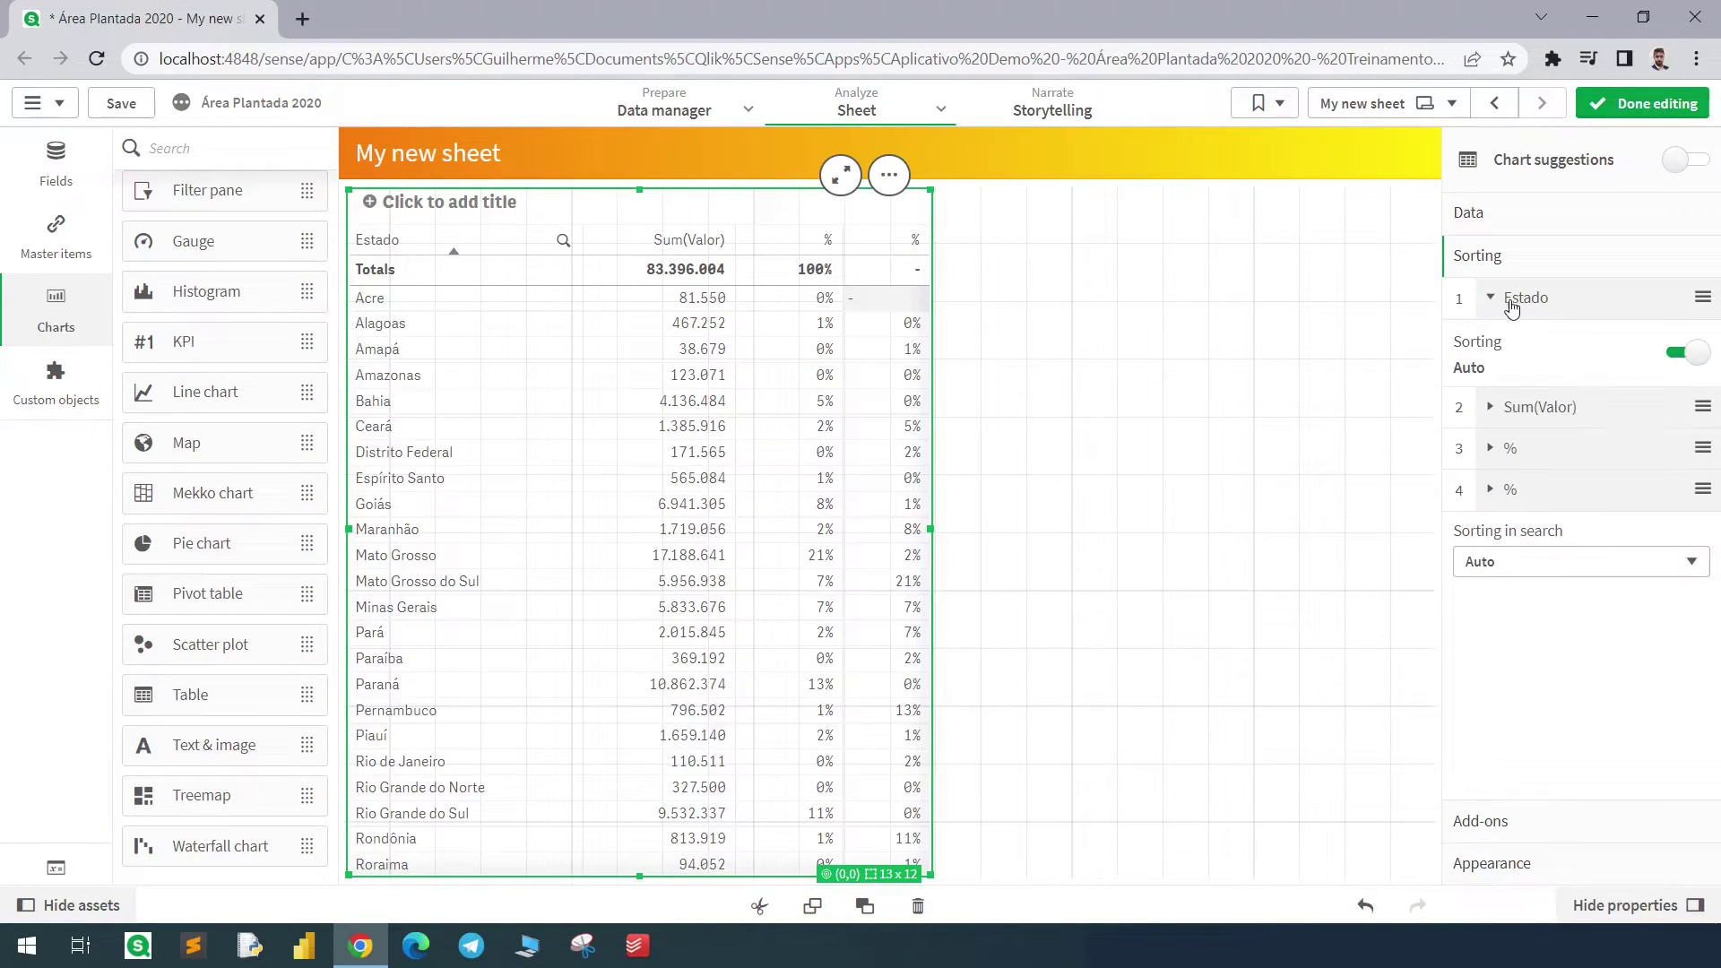
left_click(1670, 355)
left_click(1524, 417)
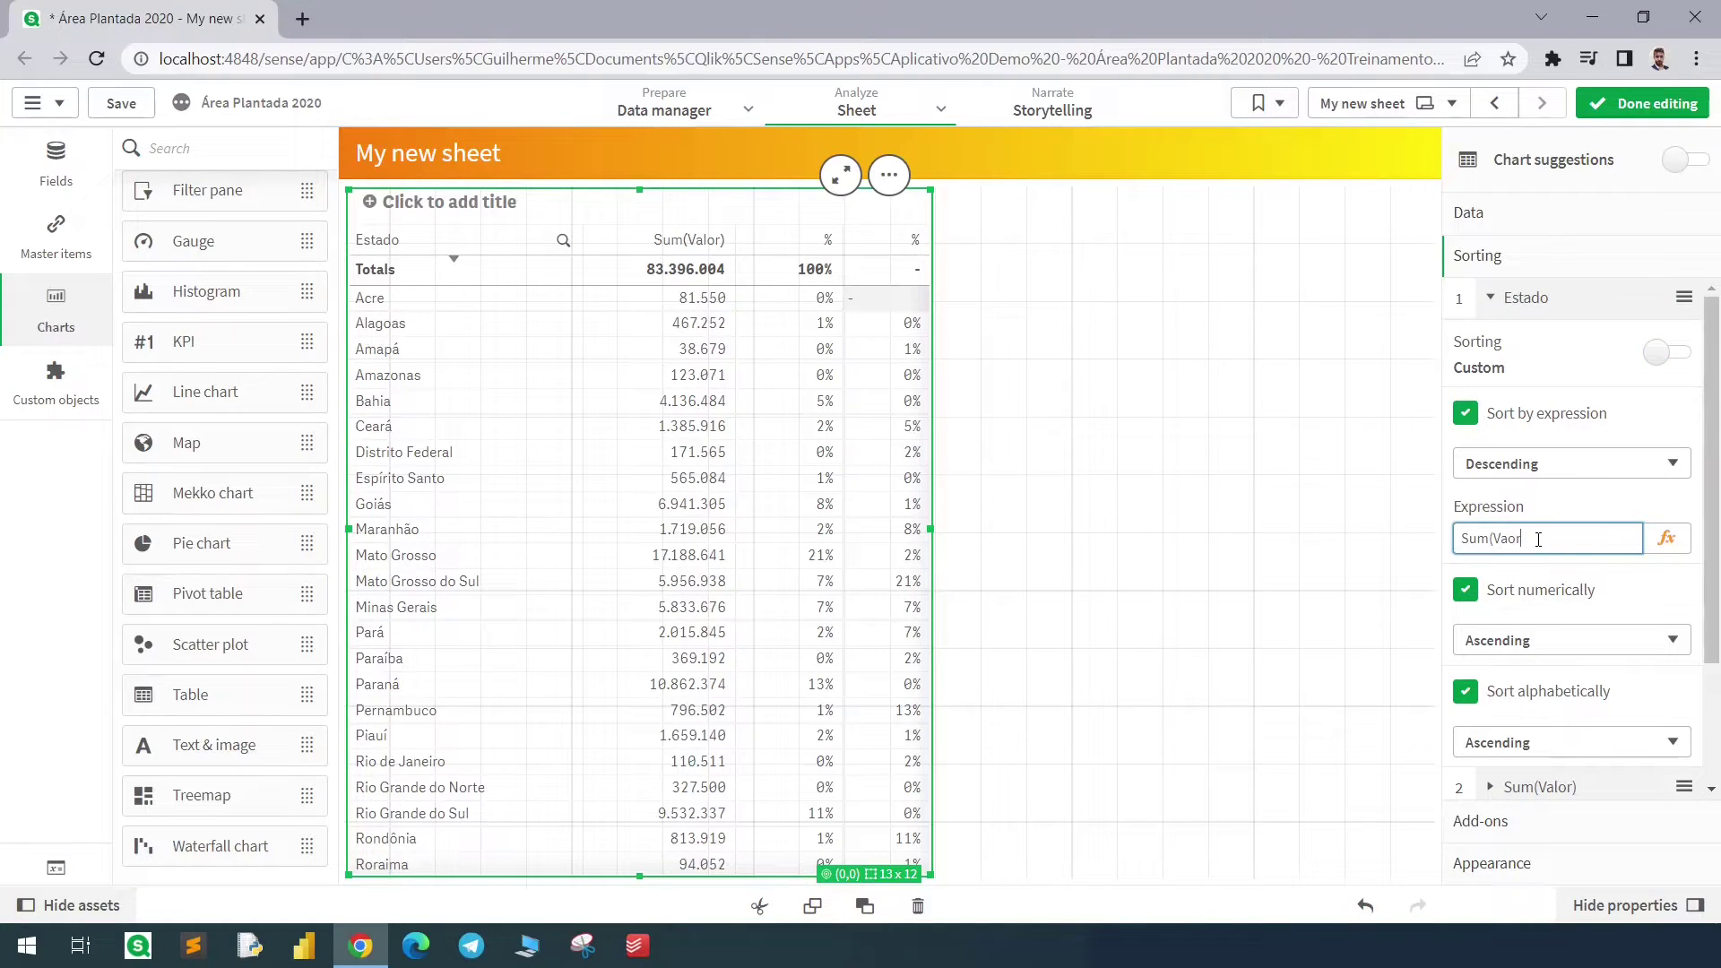
left_click(1468, 213)
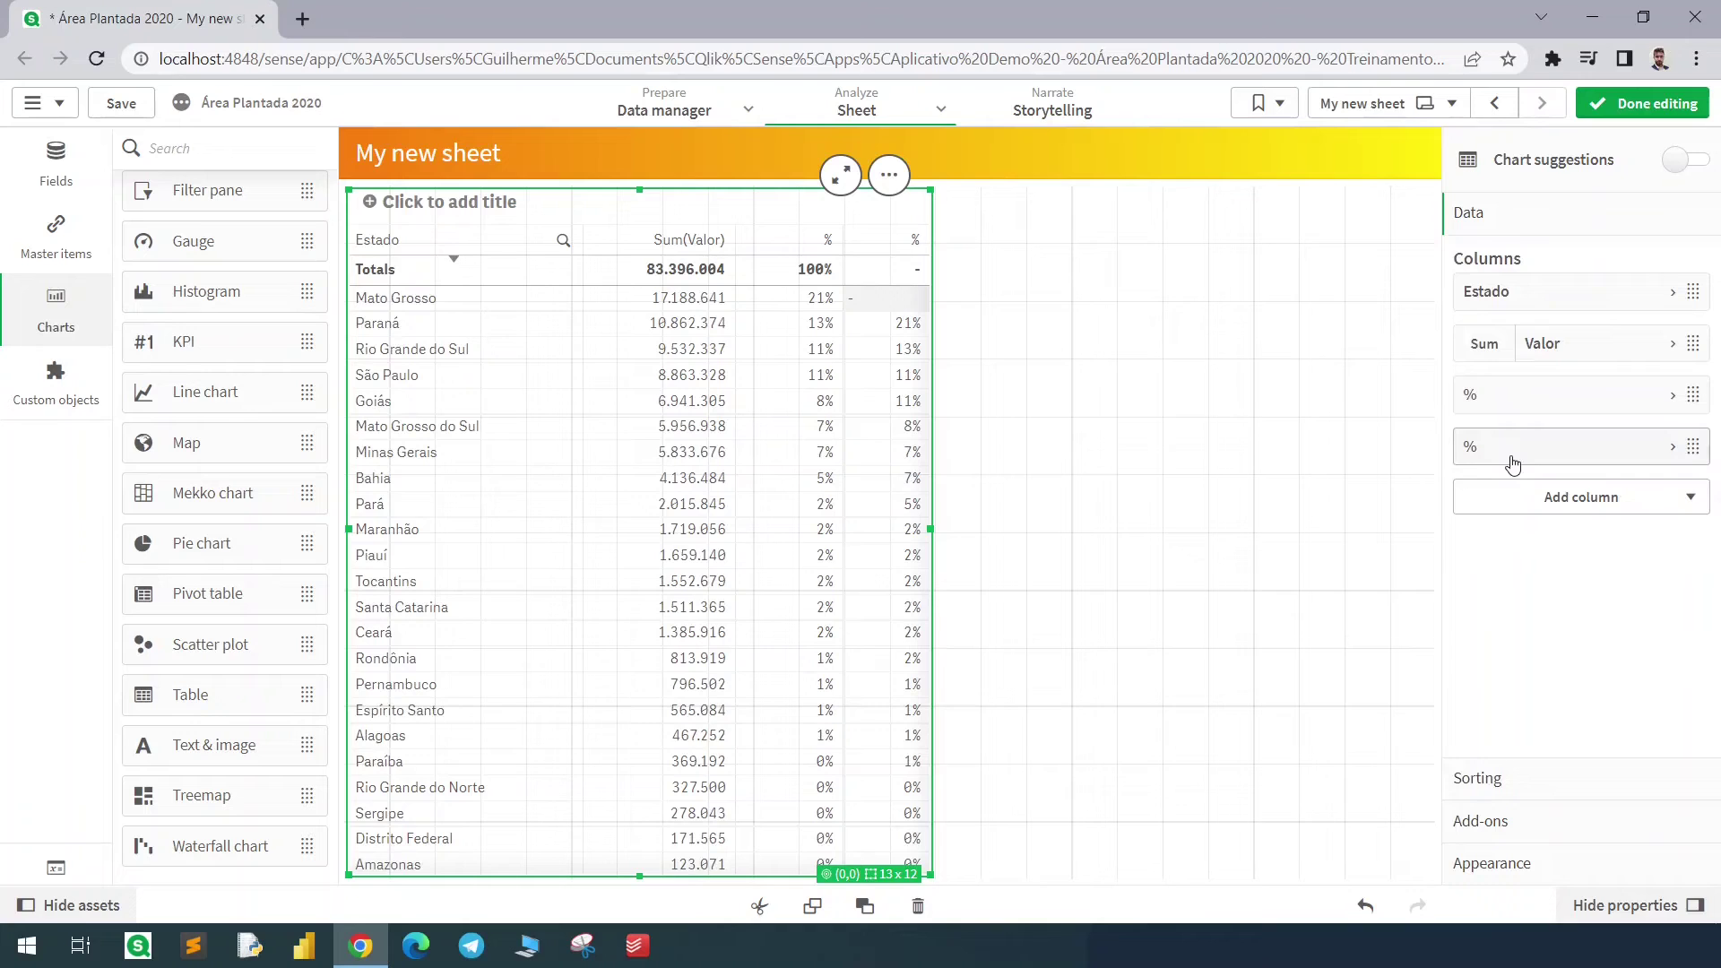
- Label the last % column 'Above'
left_click(1510, 448)
left_click(1514, 640)
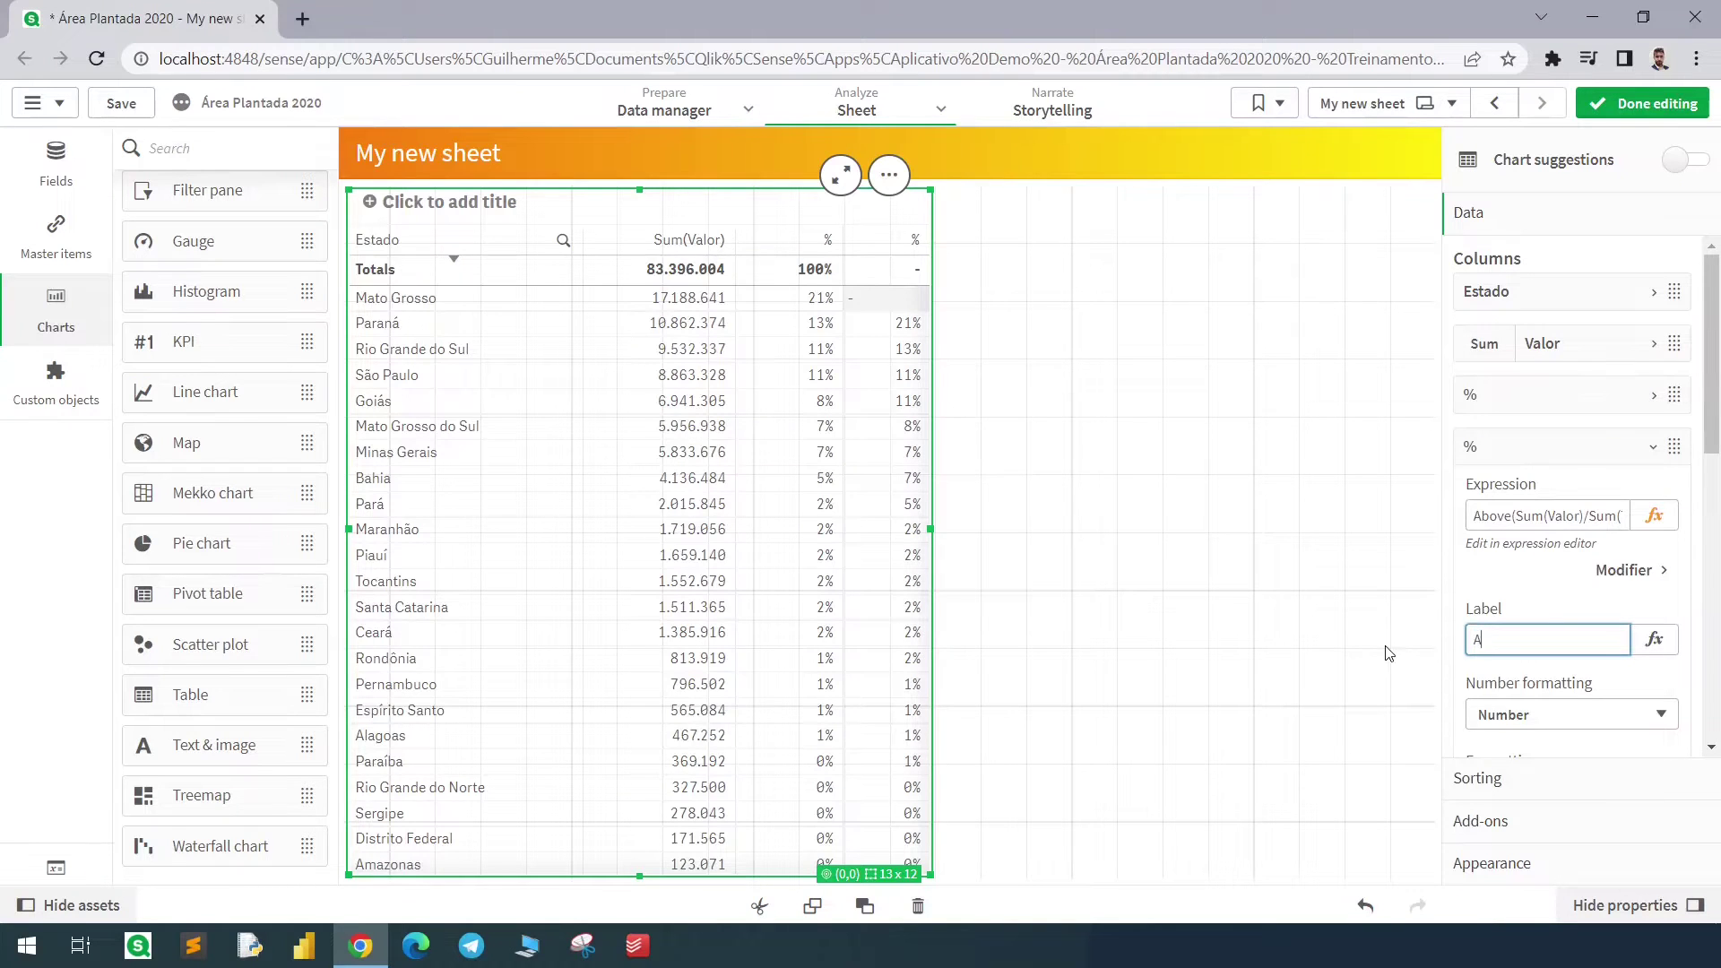
key("Tab")
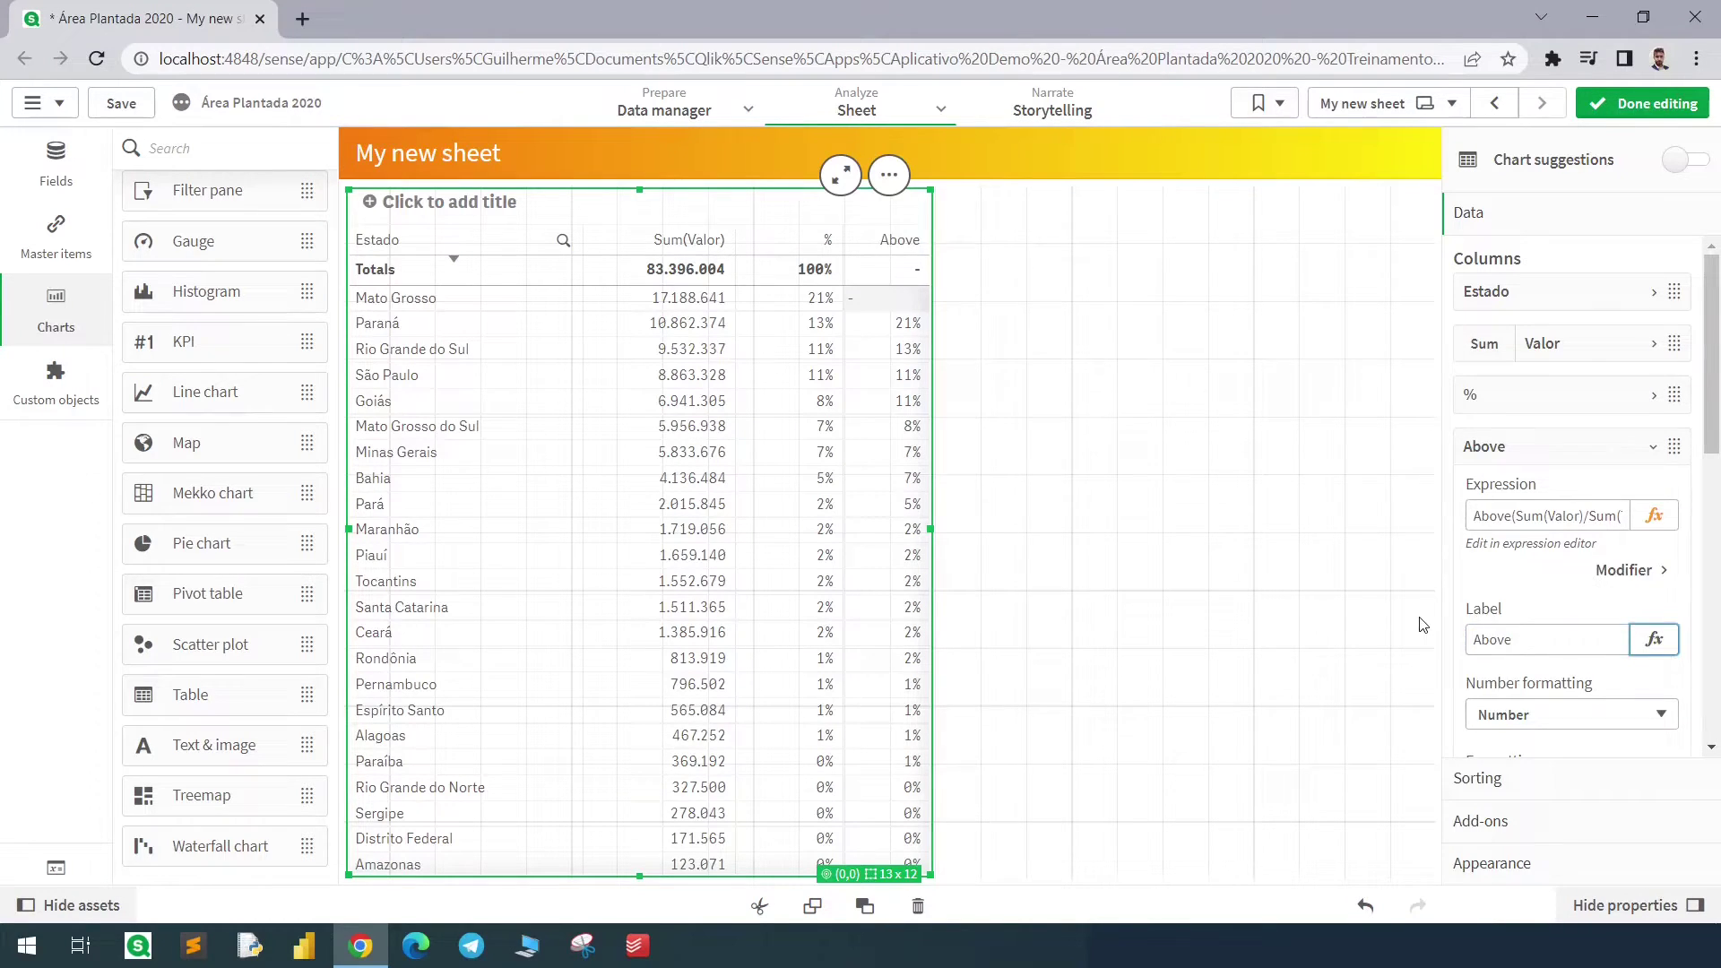
- Duplicate the Above column and set the copy to Above(Sum(Valor)/Sum(Total Valor),0)
left_click(1495, 448)
right_click(1497, 455)
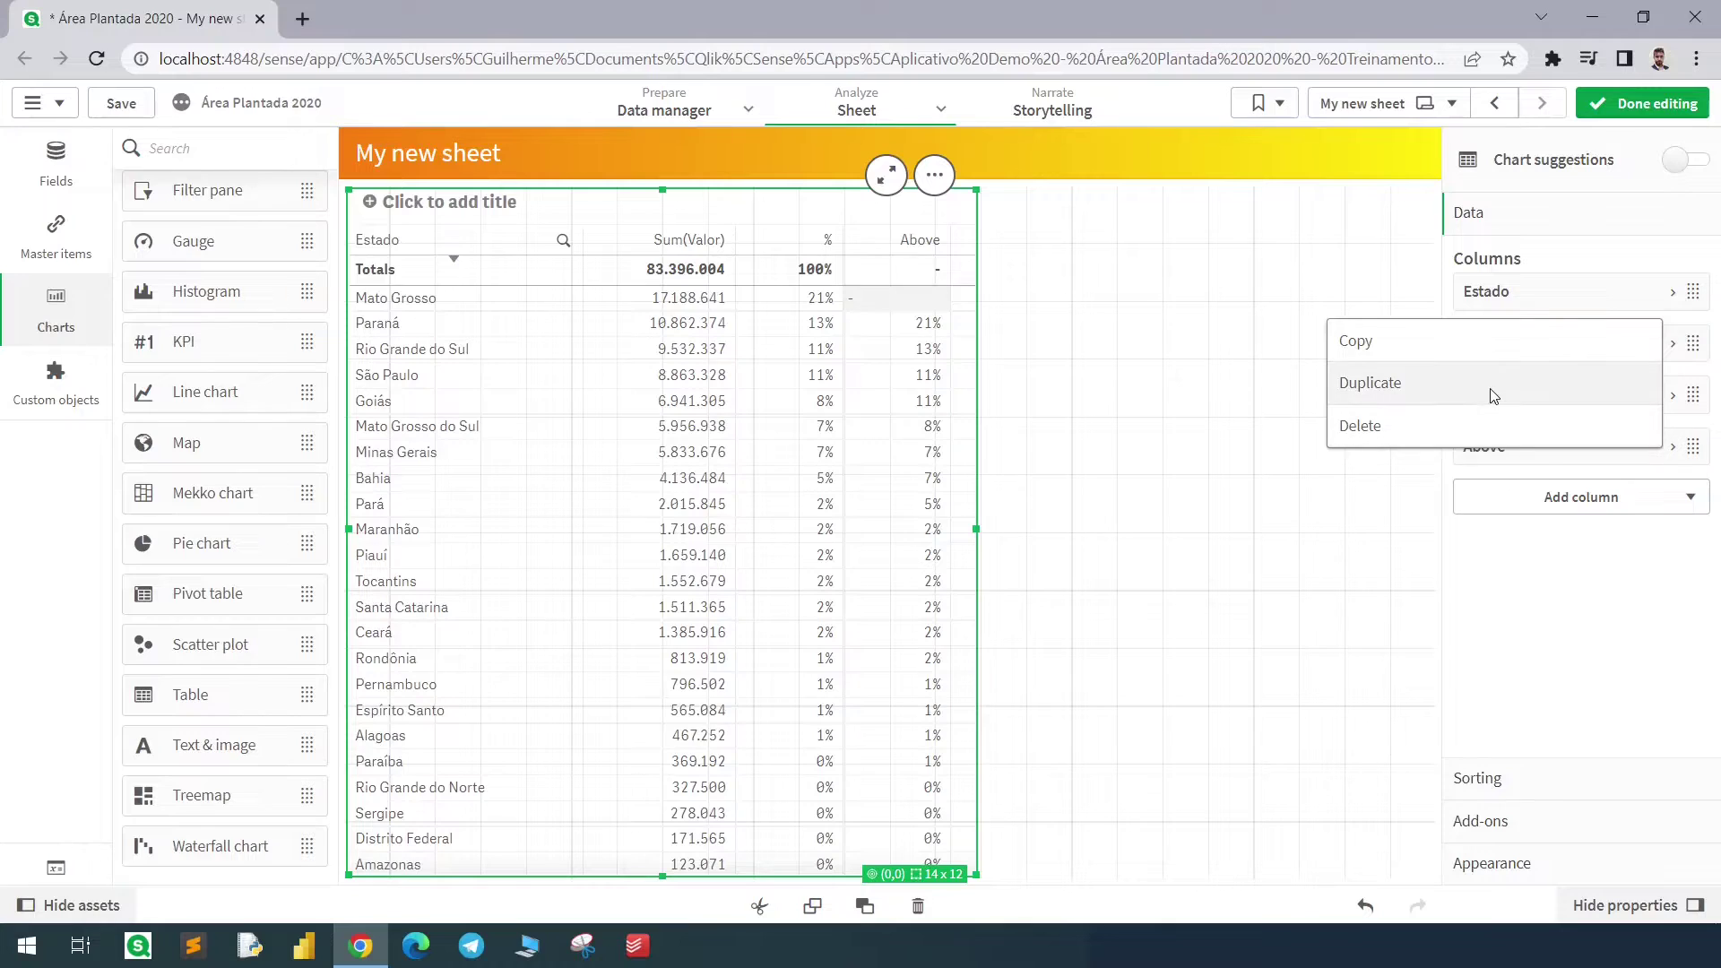
left_click(1491, 388)
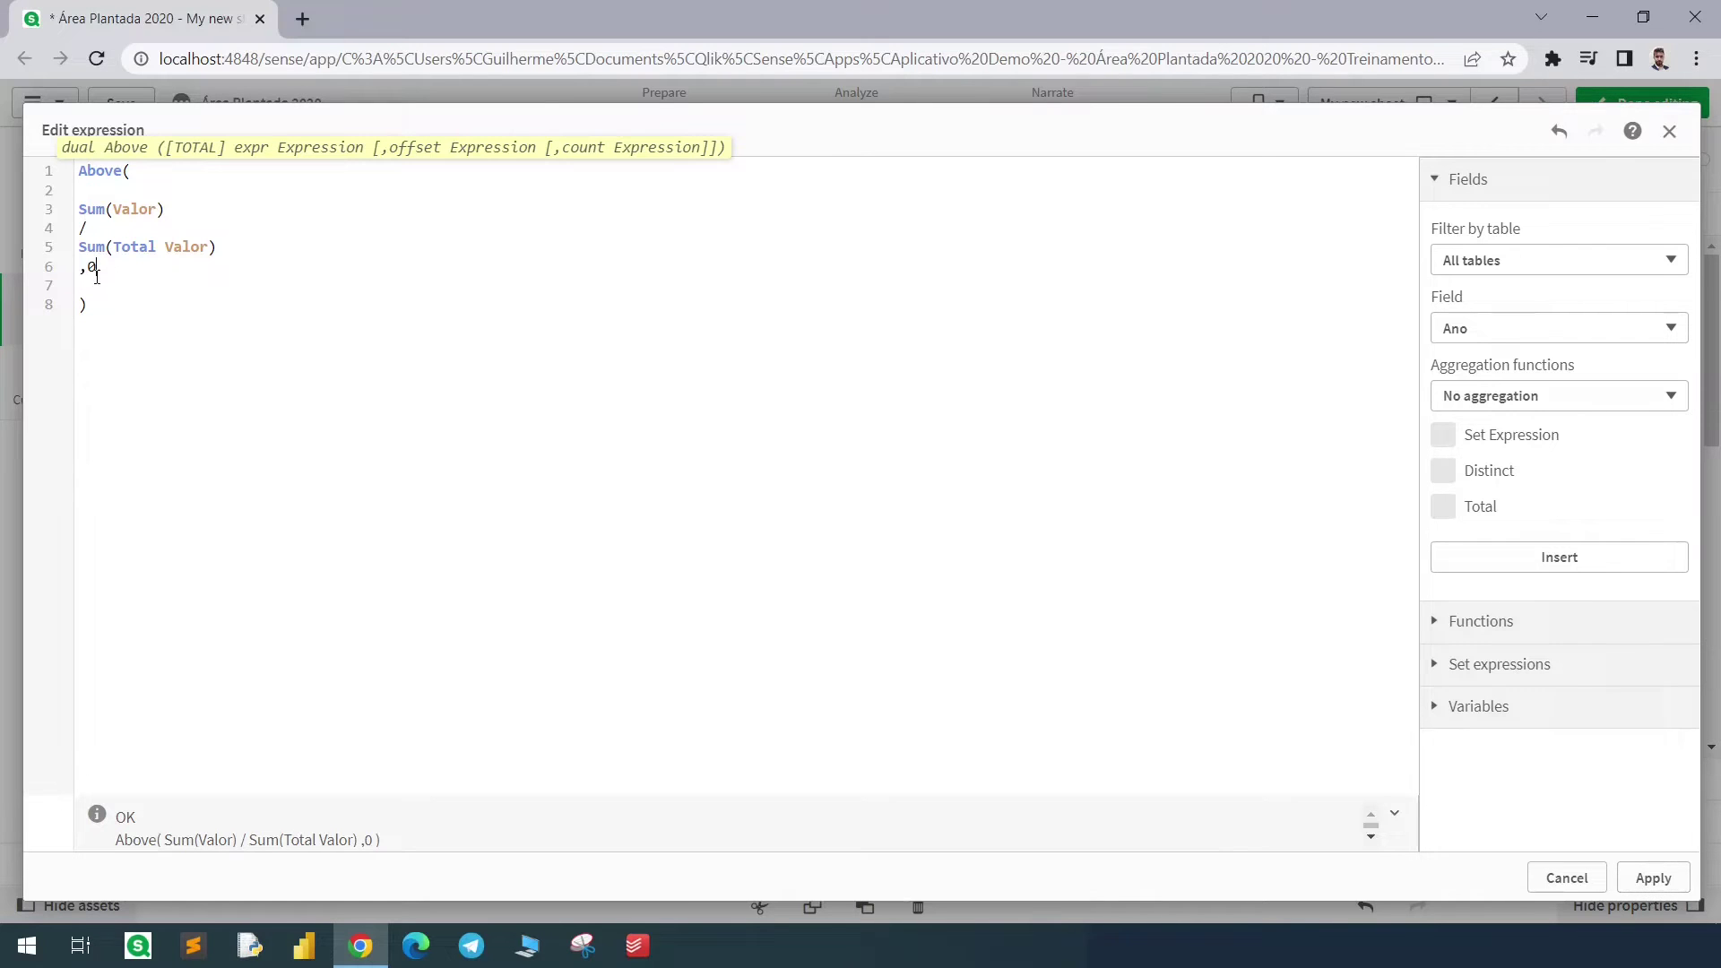
left_click(1653, 878)
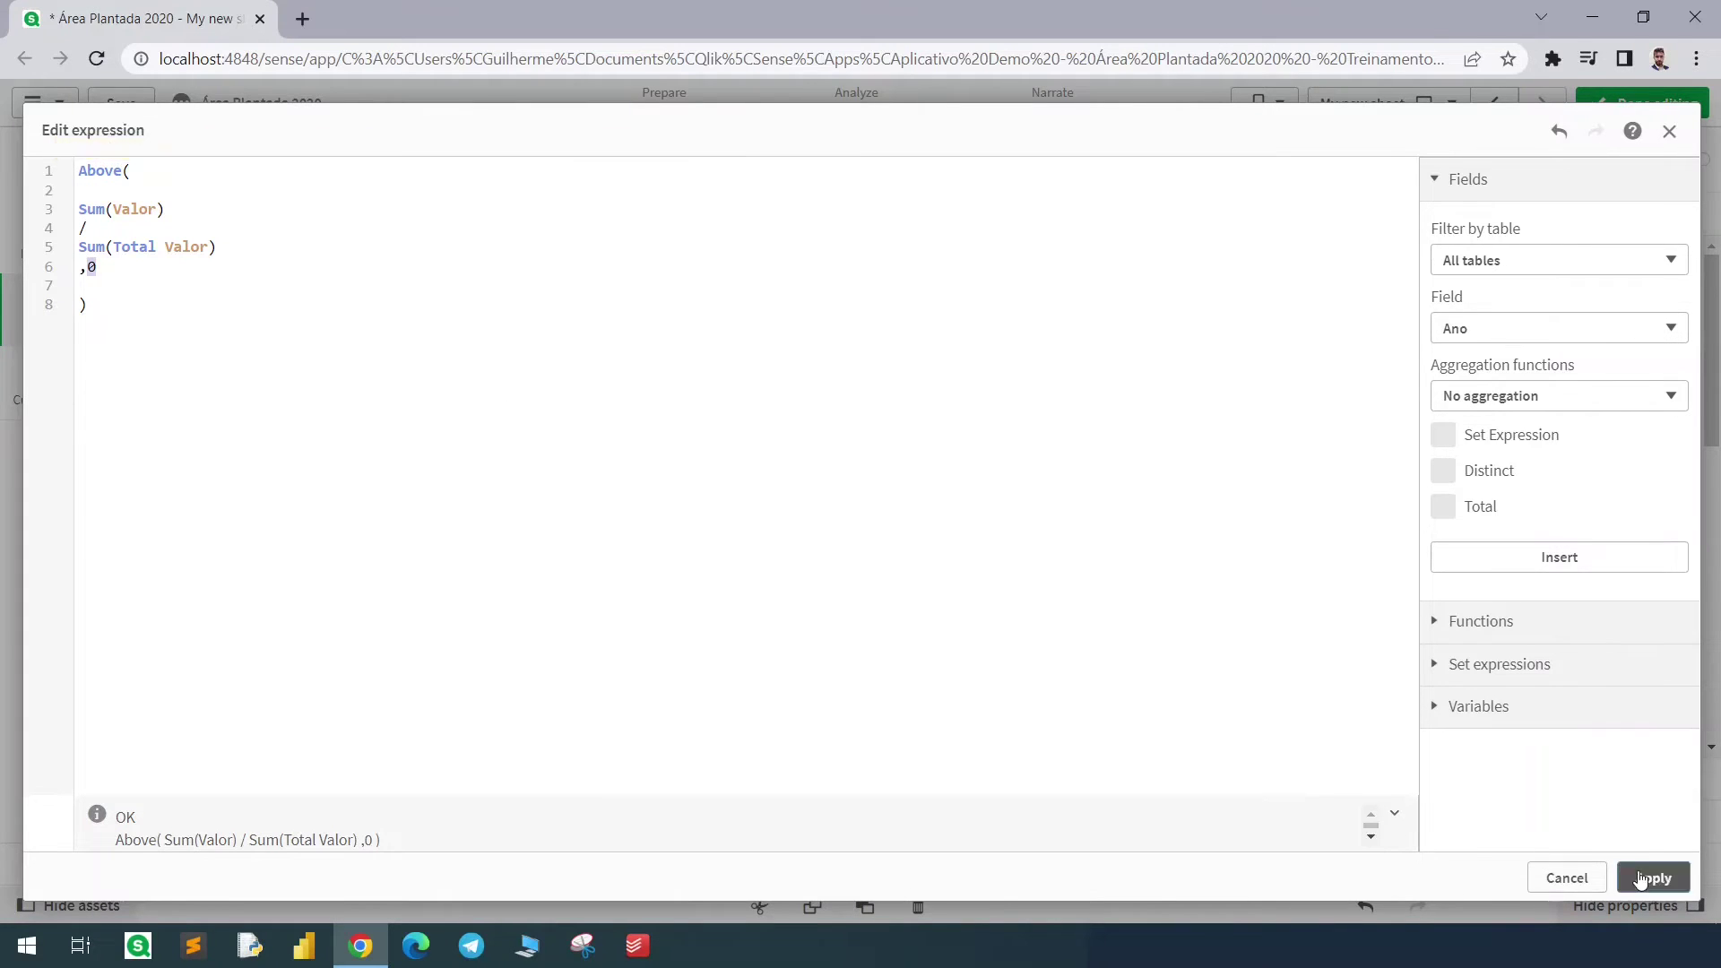
left_click_drag(842, 297, 927, 297)
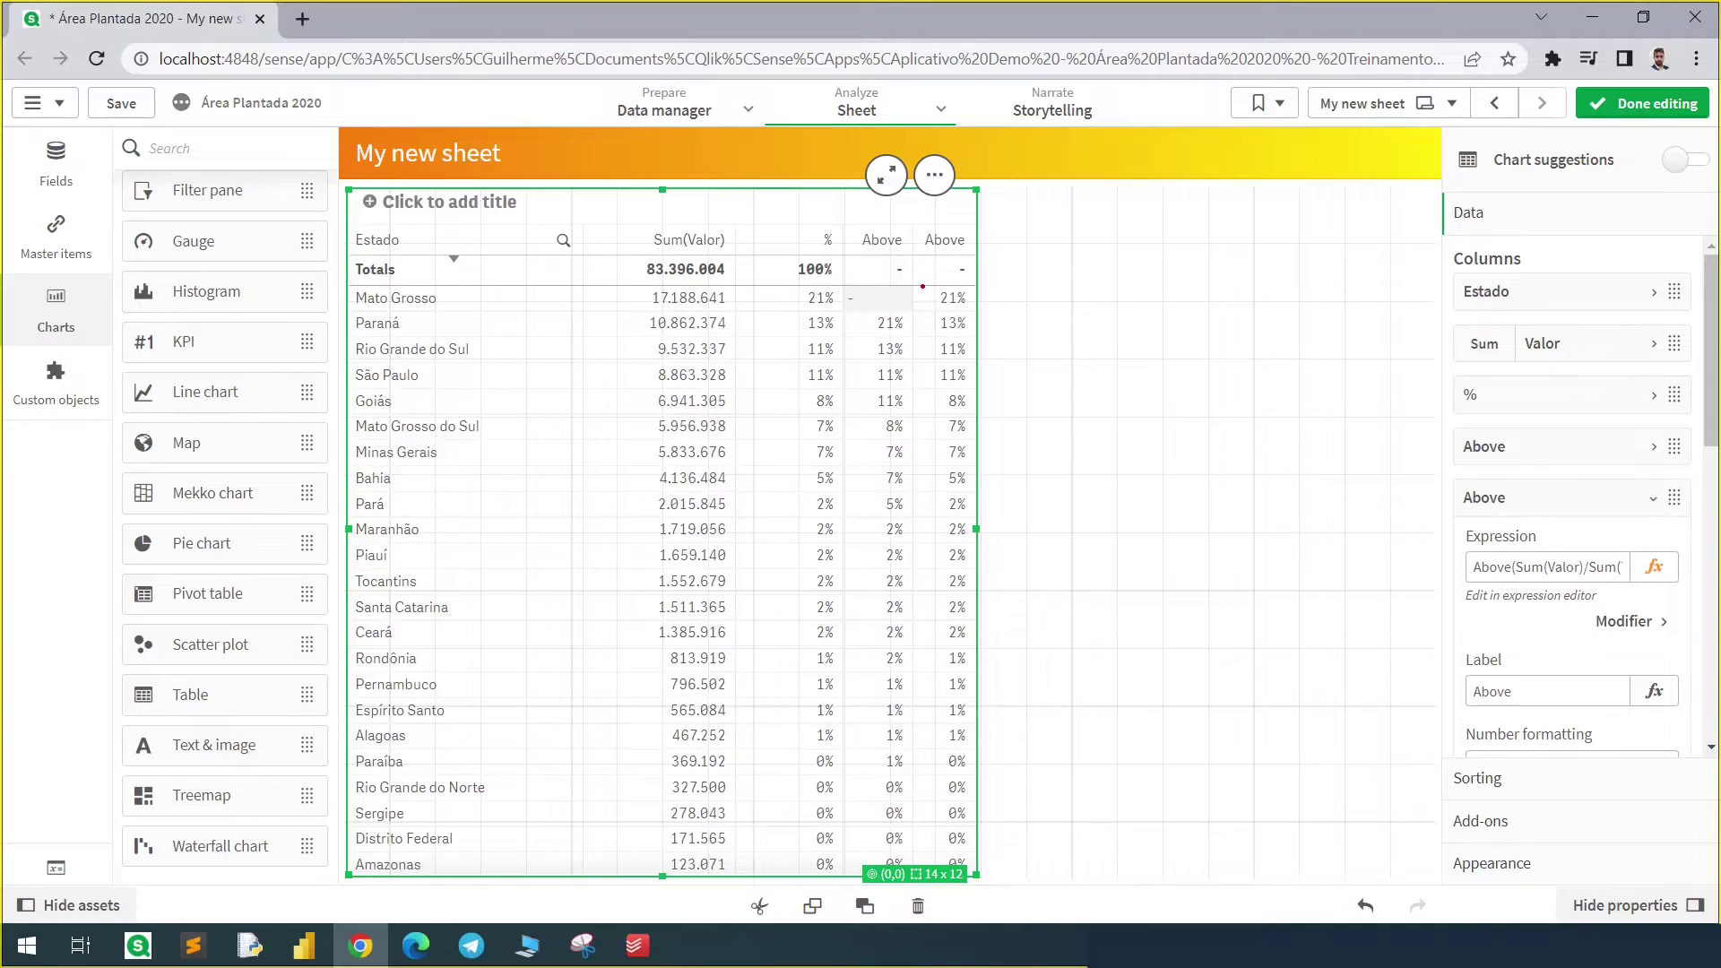
left_click_drag(911, 282, 973, 337)
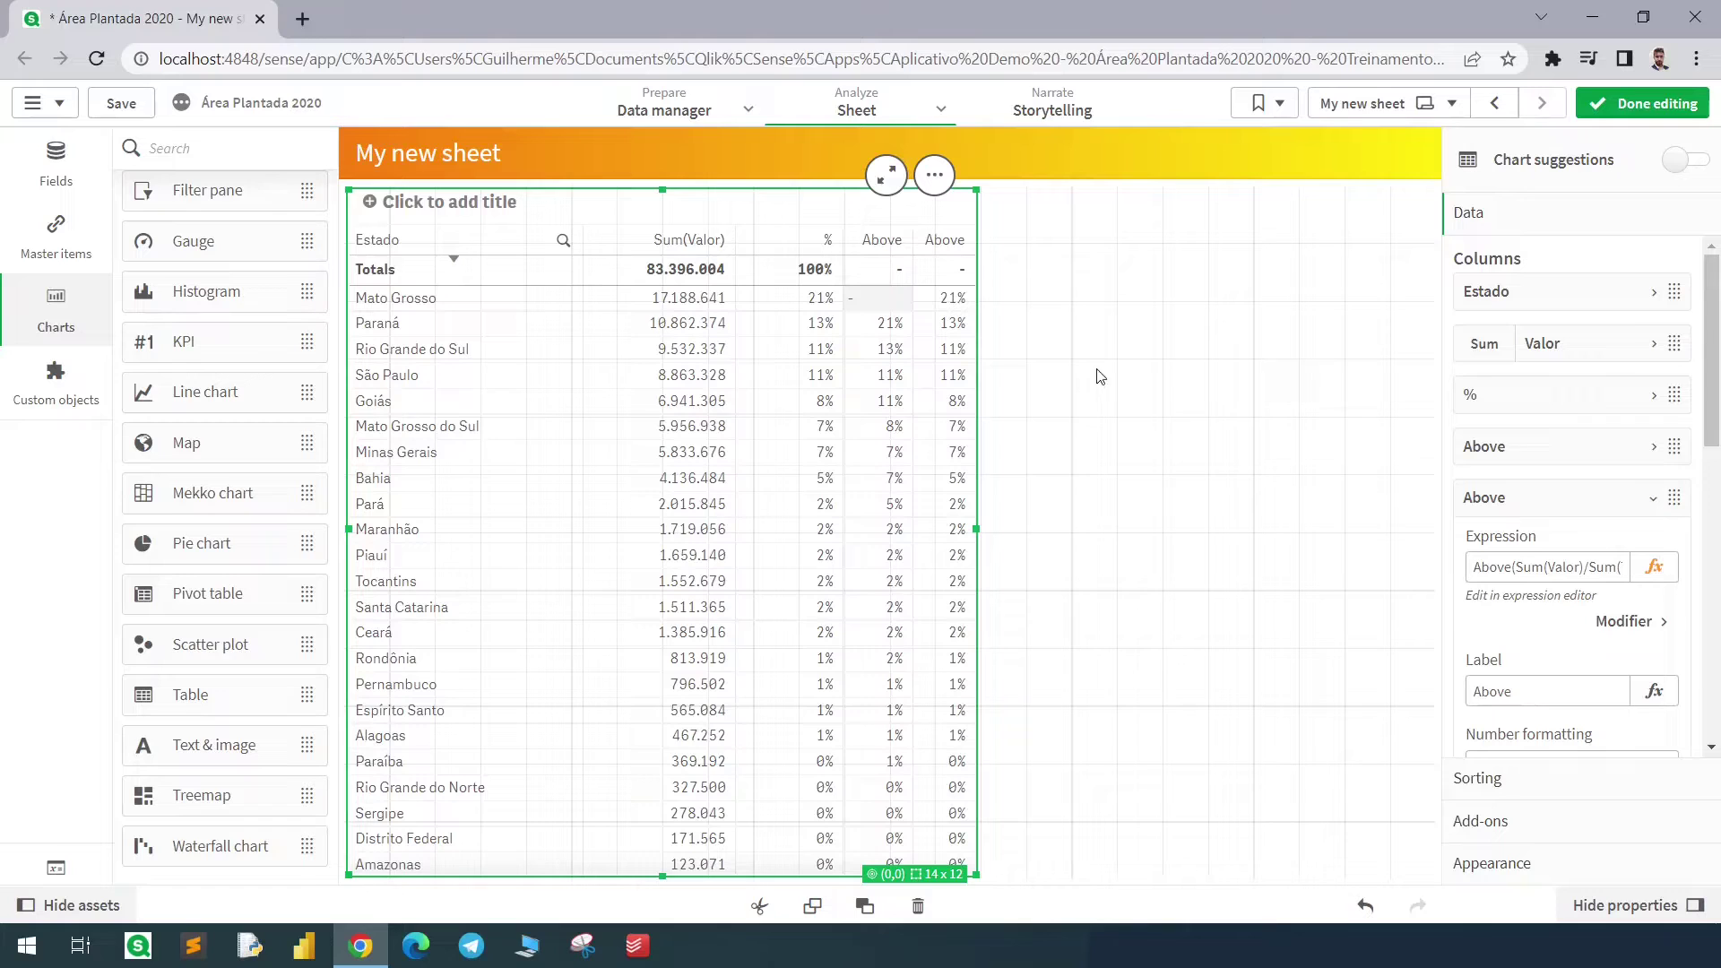
- Label the duplicated Above column 'Rangesum'
left_click(1530, 692)
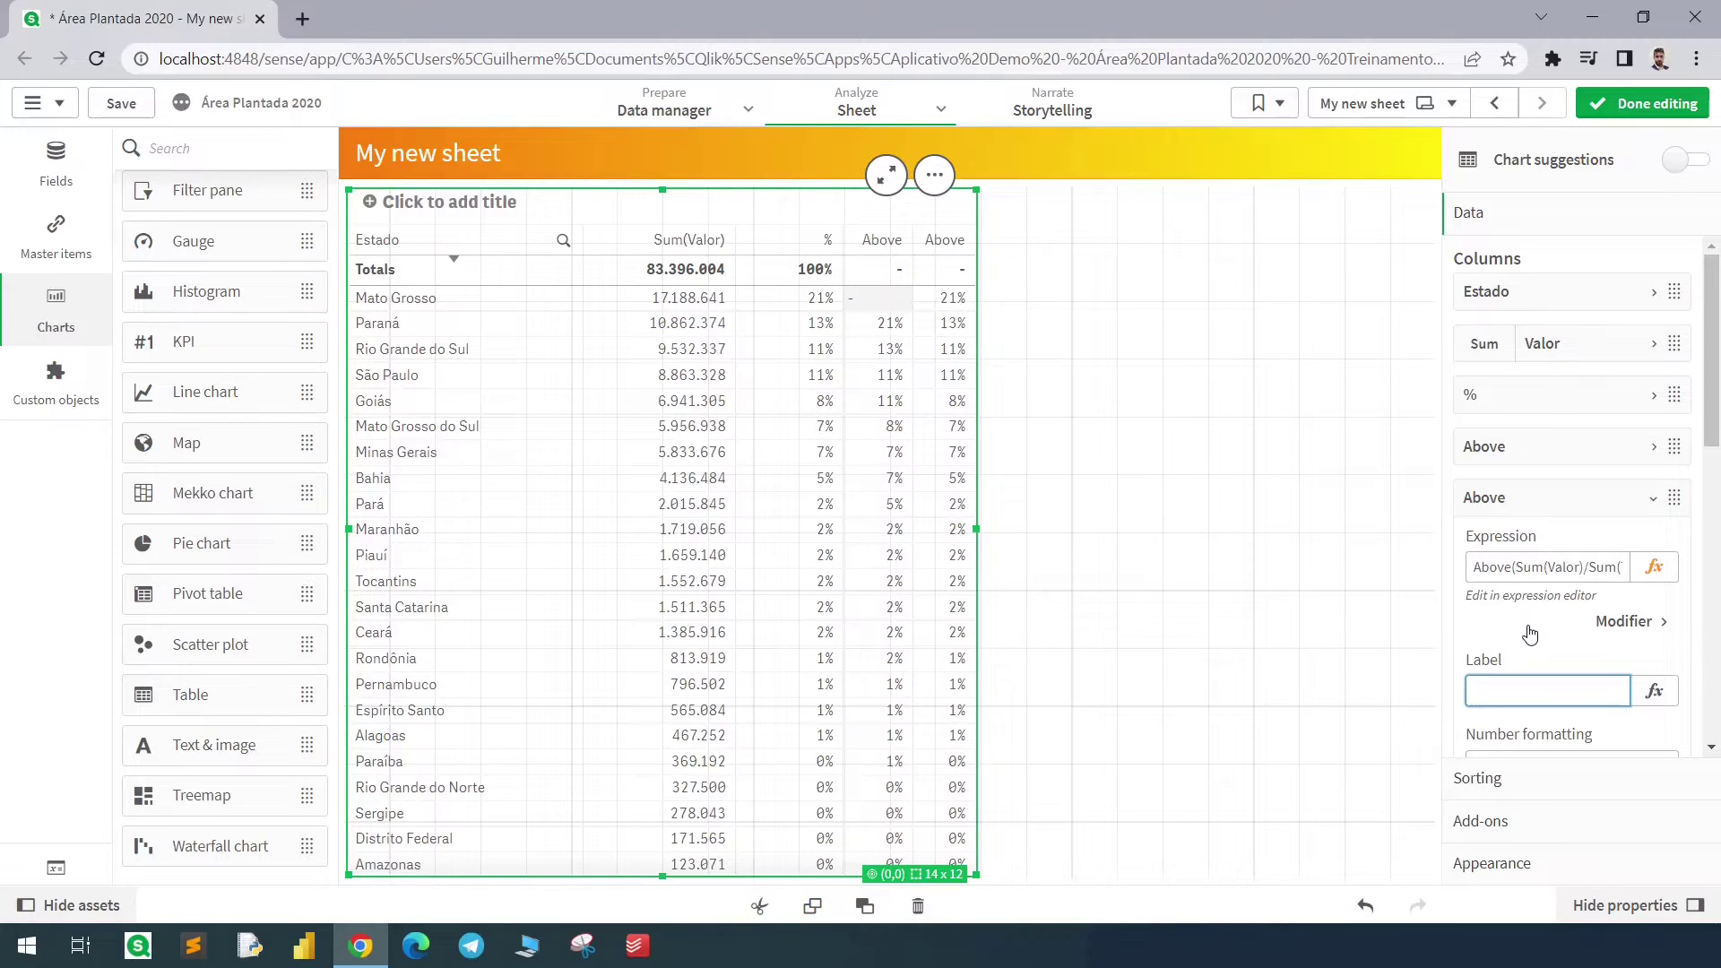
type("Rangesum")
key("Tab")
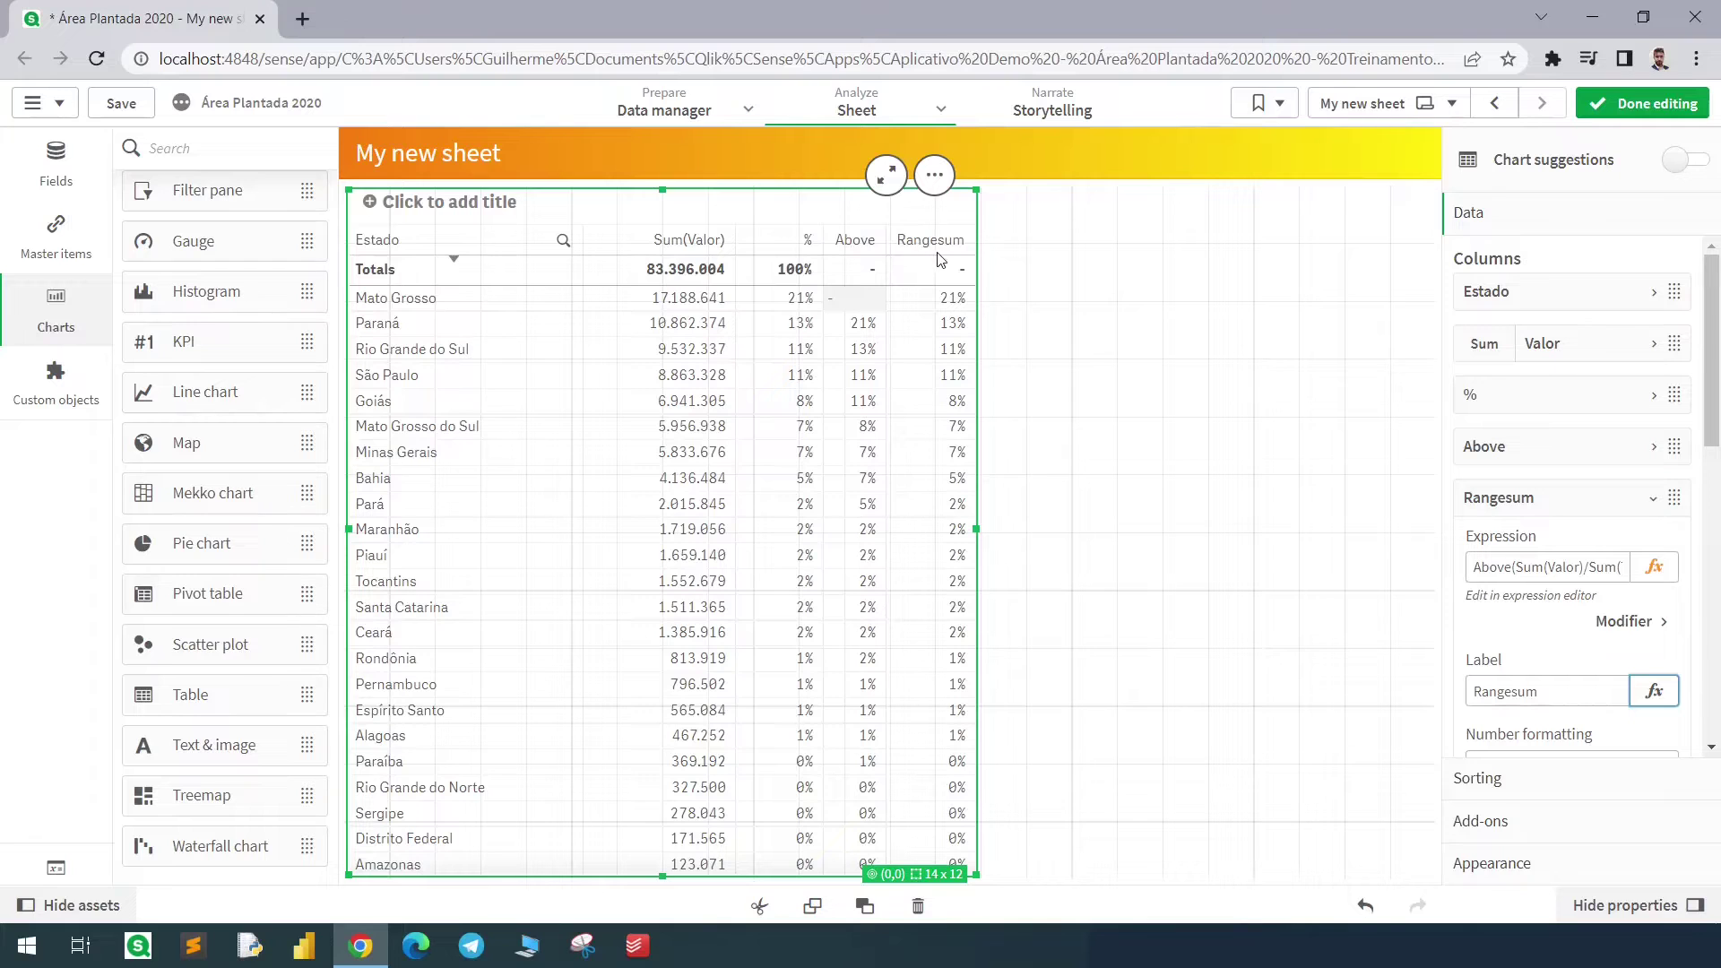
- Change its expression to Rangesum(Above(Sum(Valor)/Sum(Total Valor),0,3))
left_click(1666, 570)
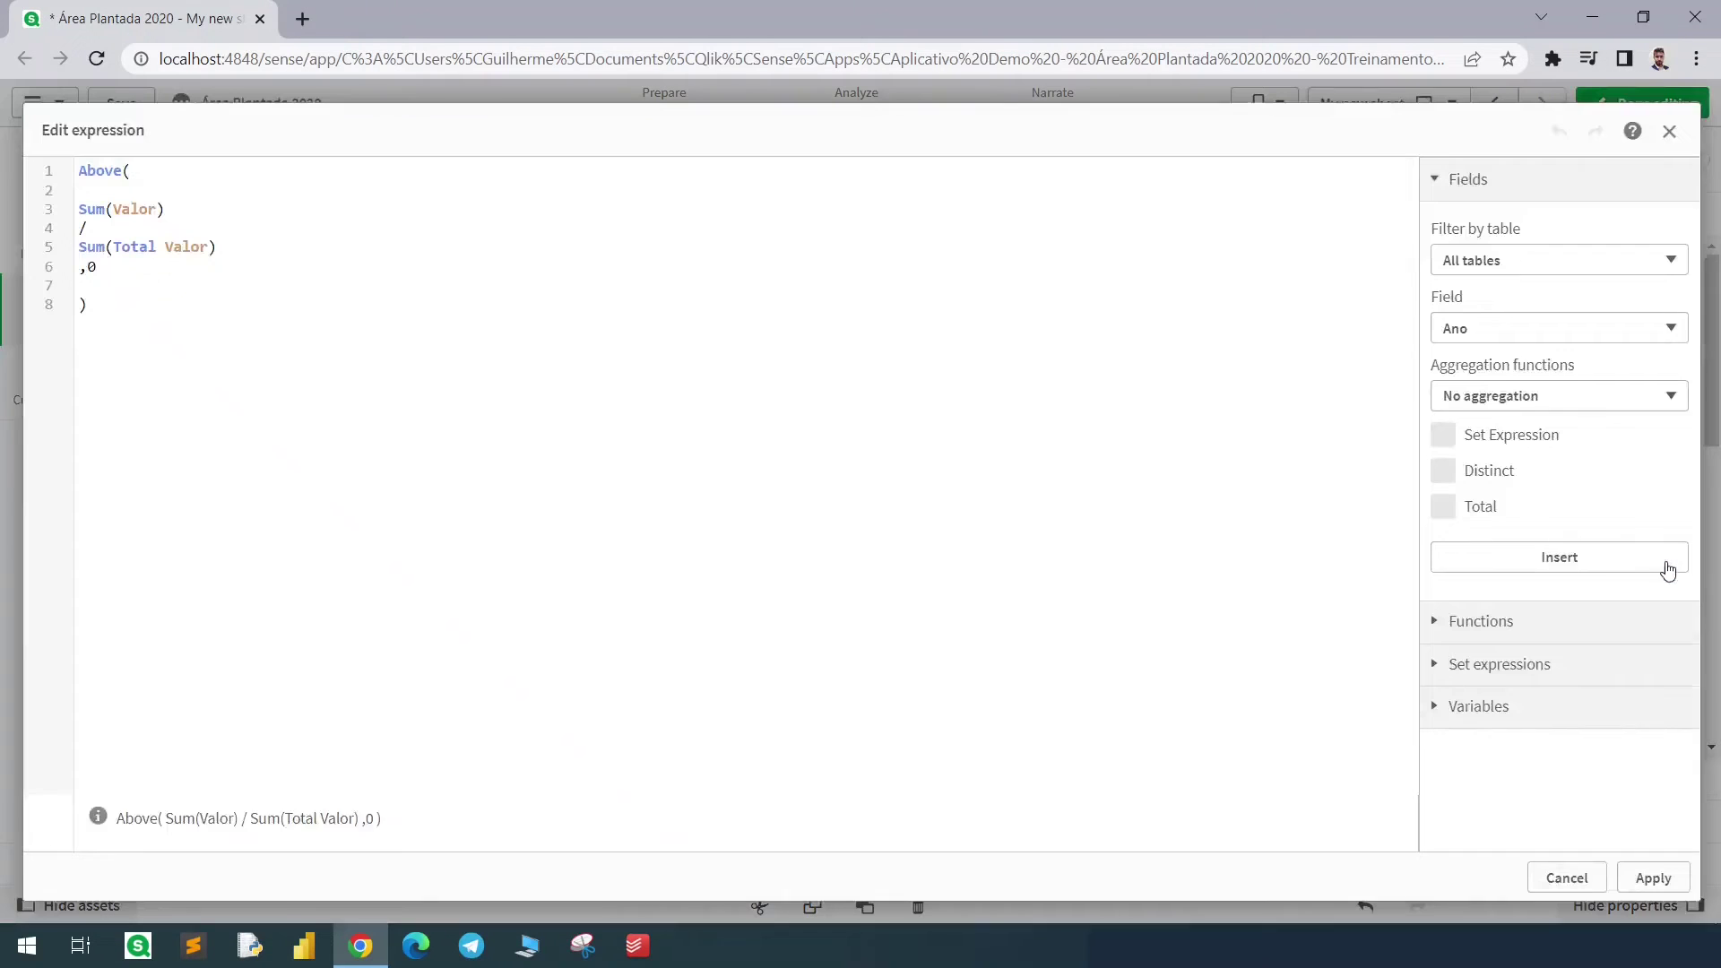
key("Return")
key("Return")
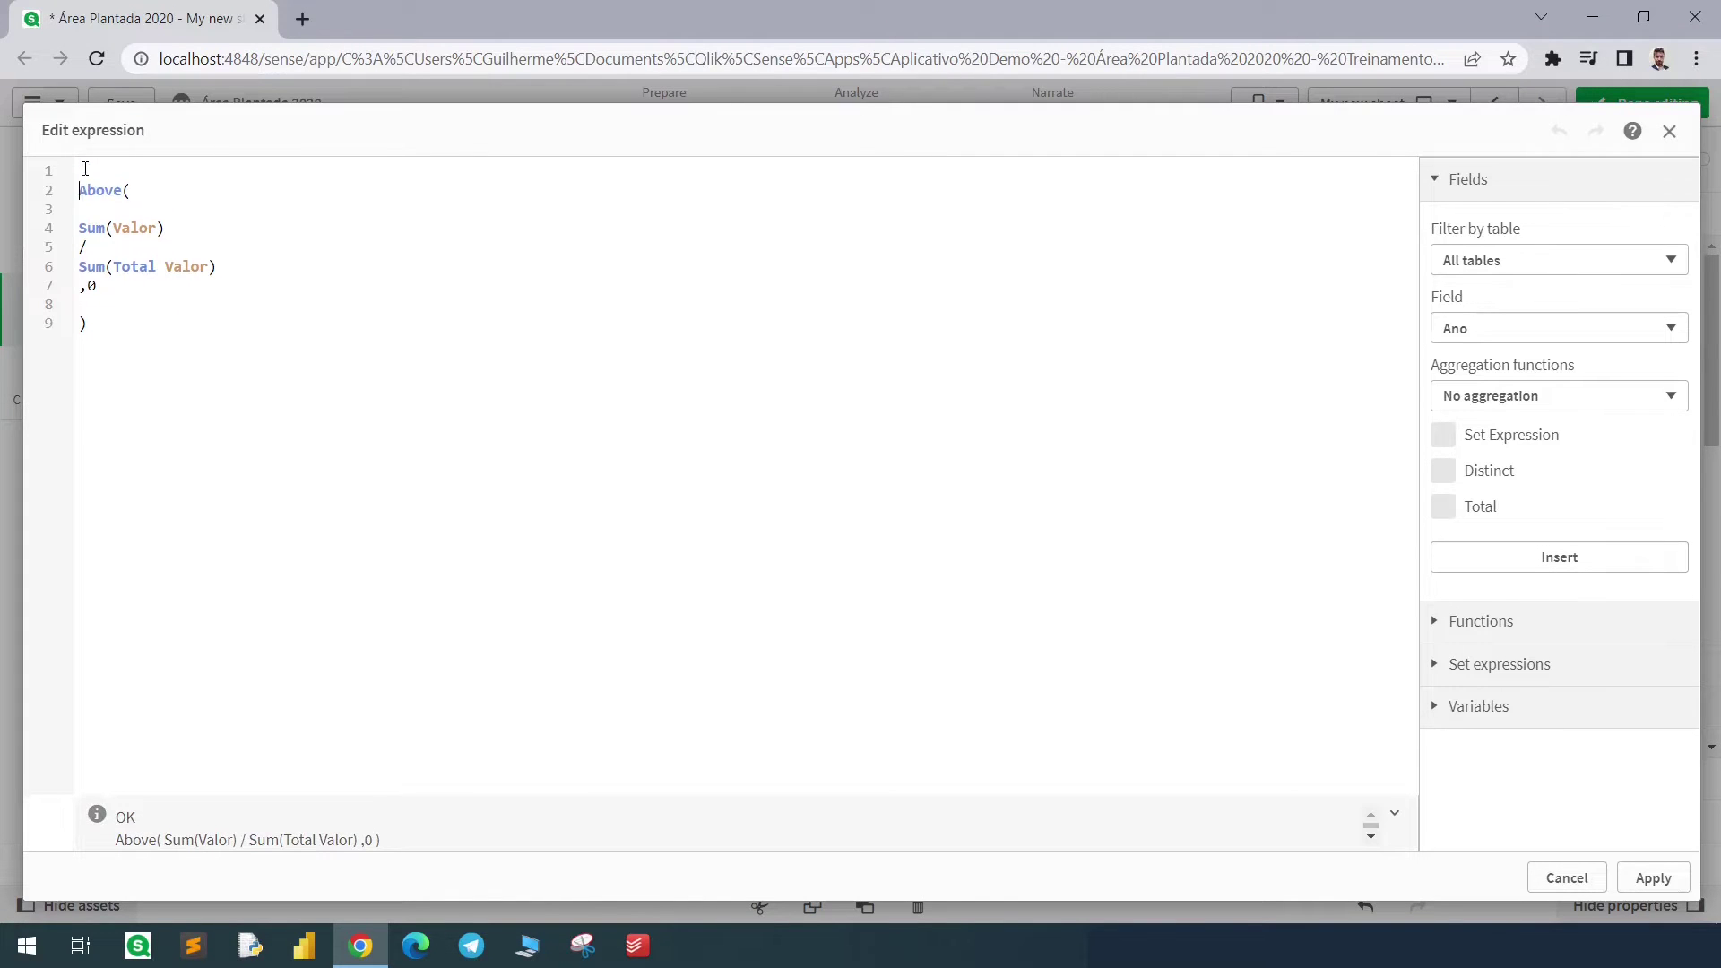
key("Up")
type("Rangesum(")
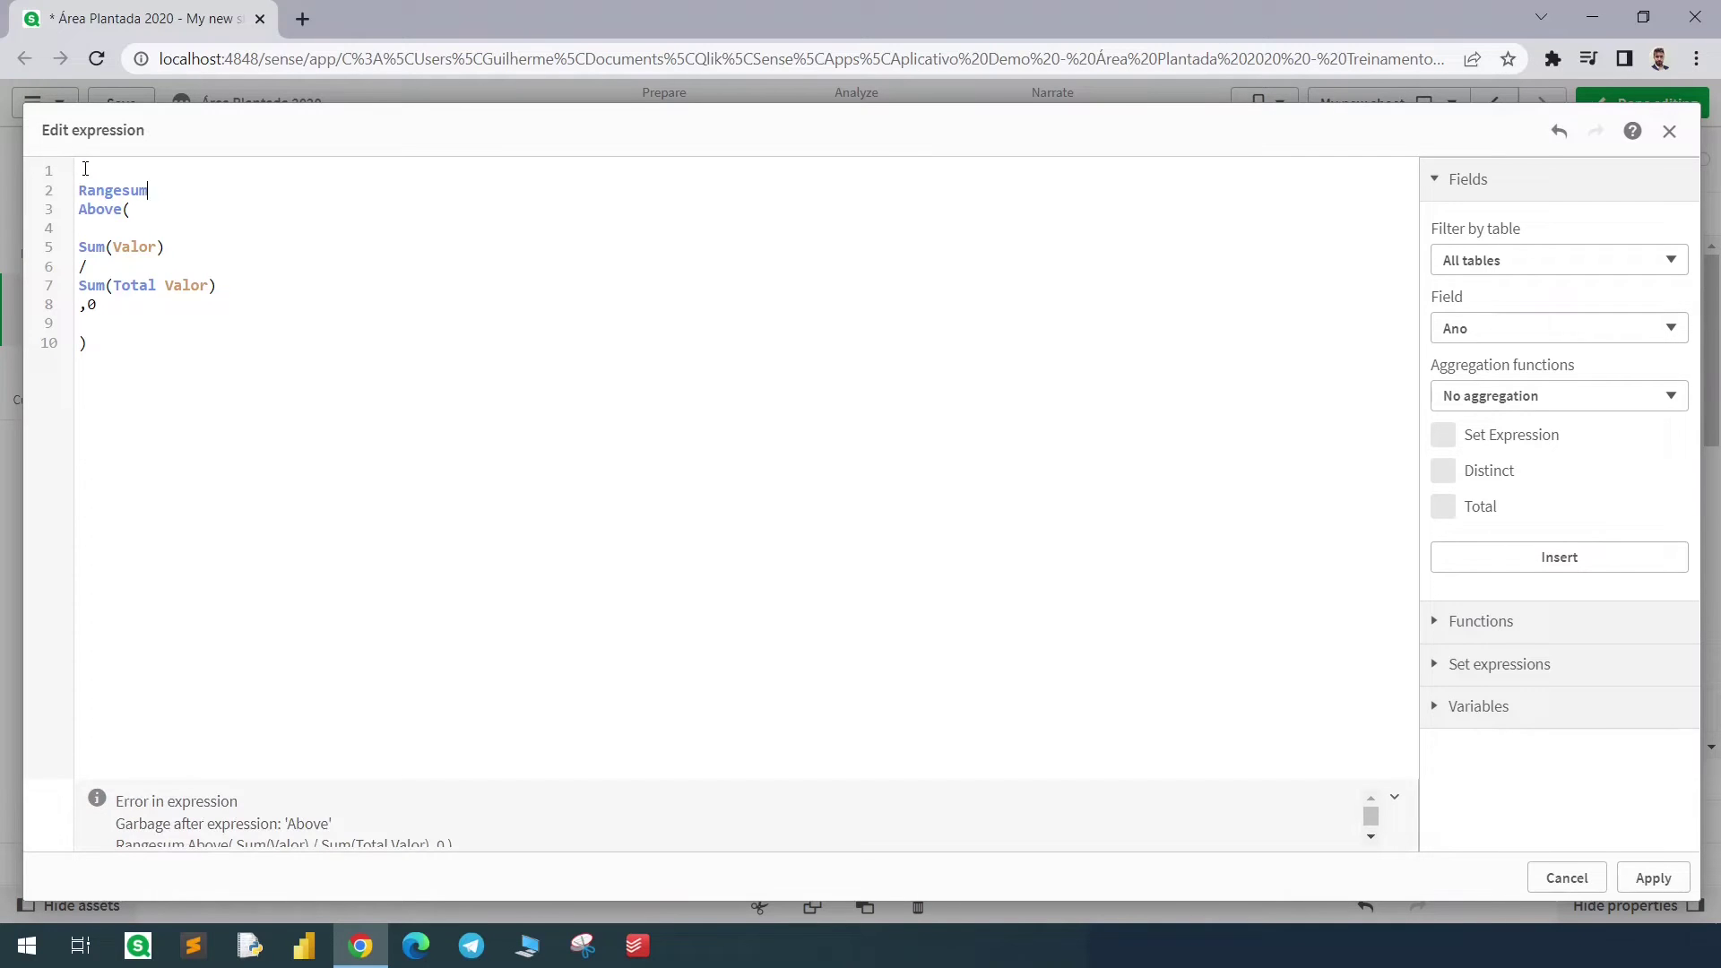
left_click(284, 346)
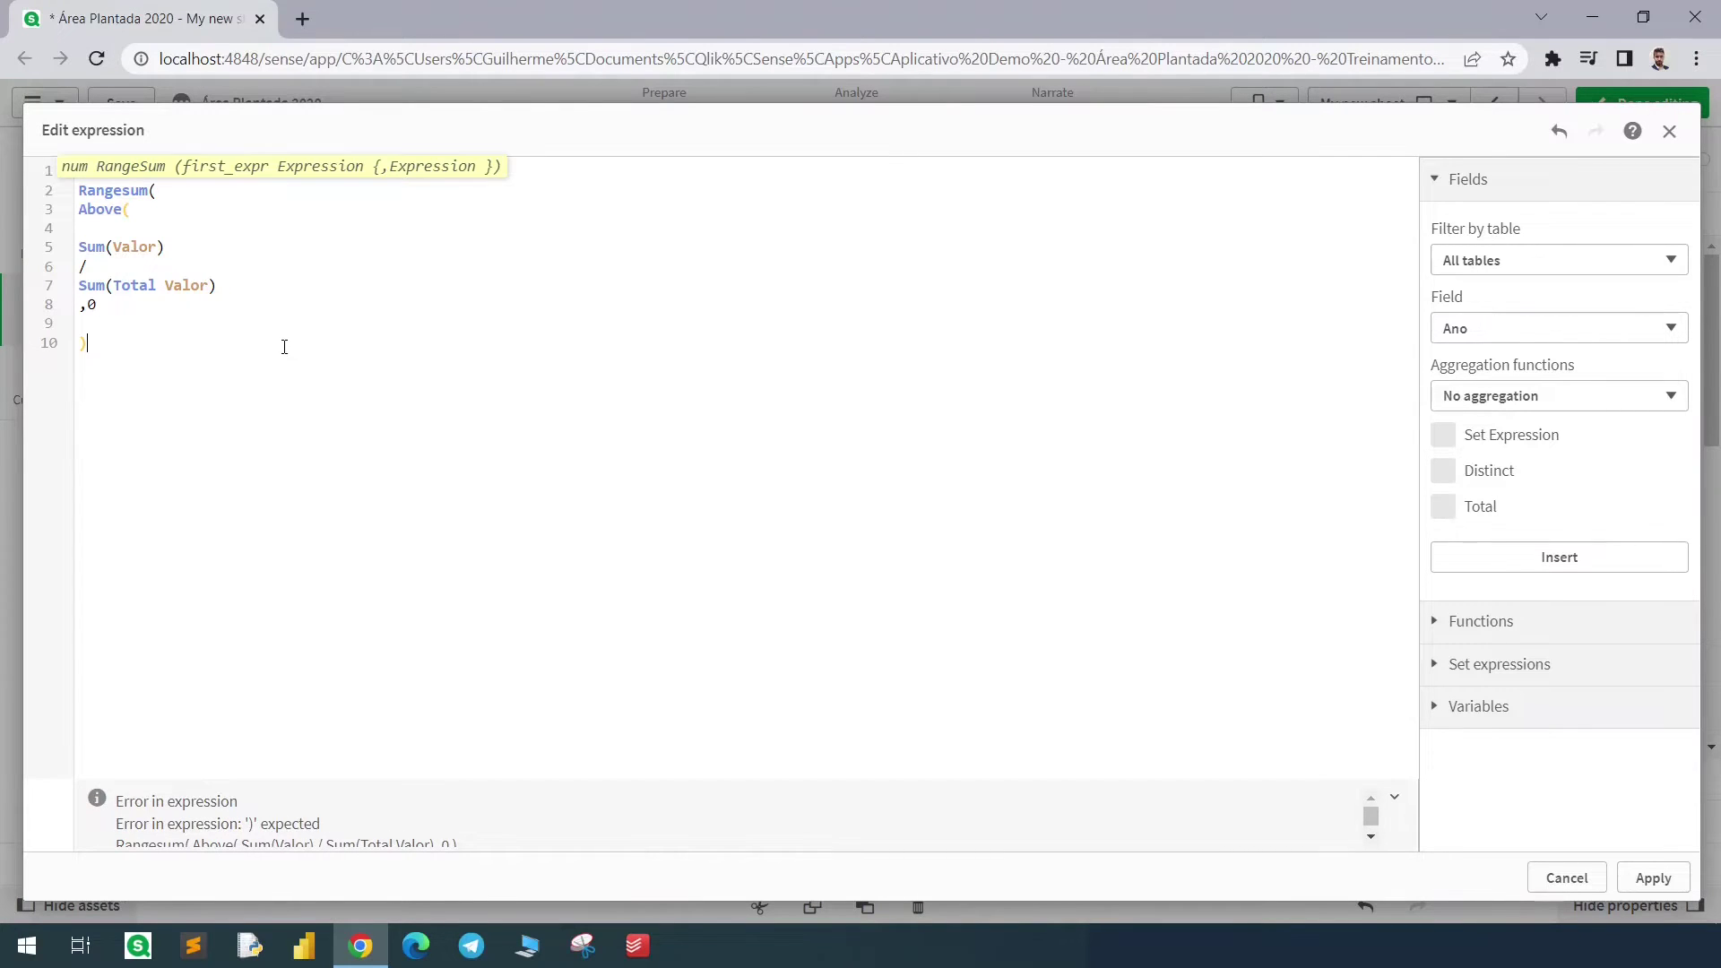
key("Return")
type(")")
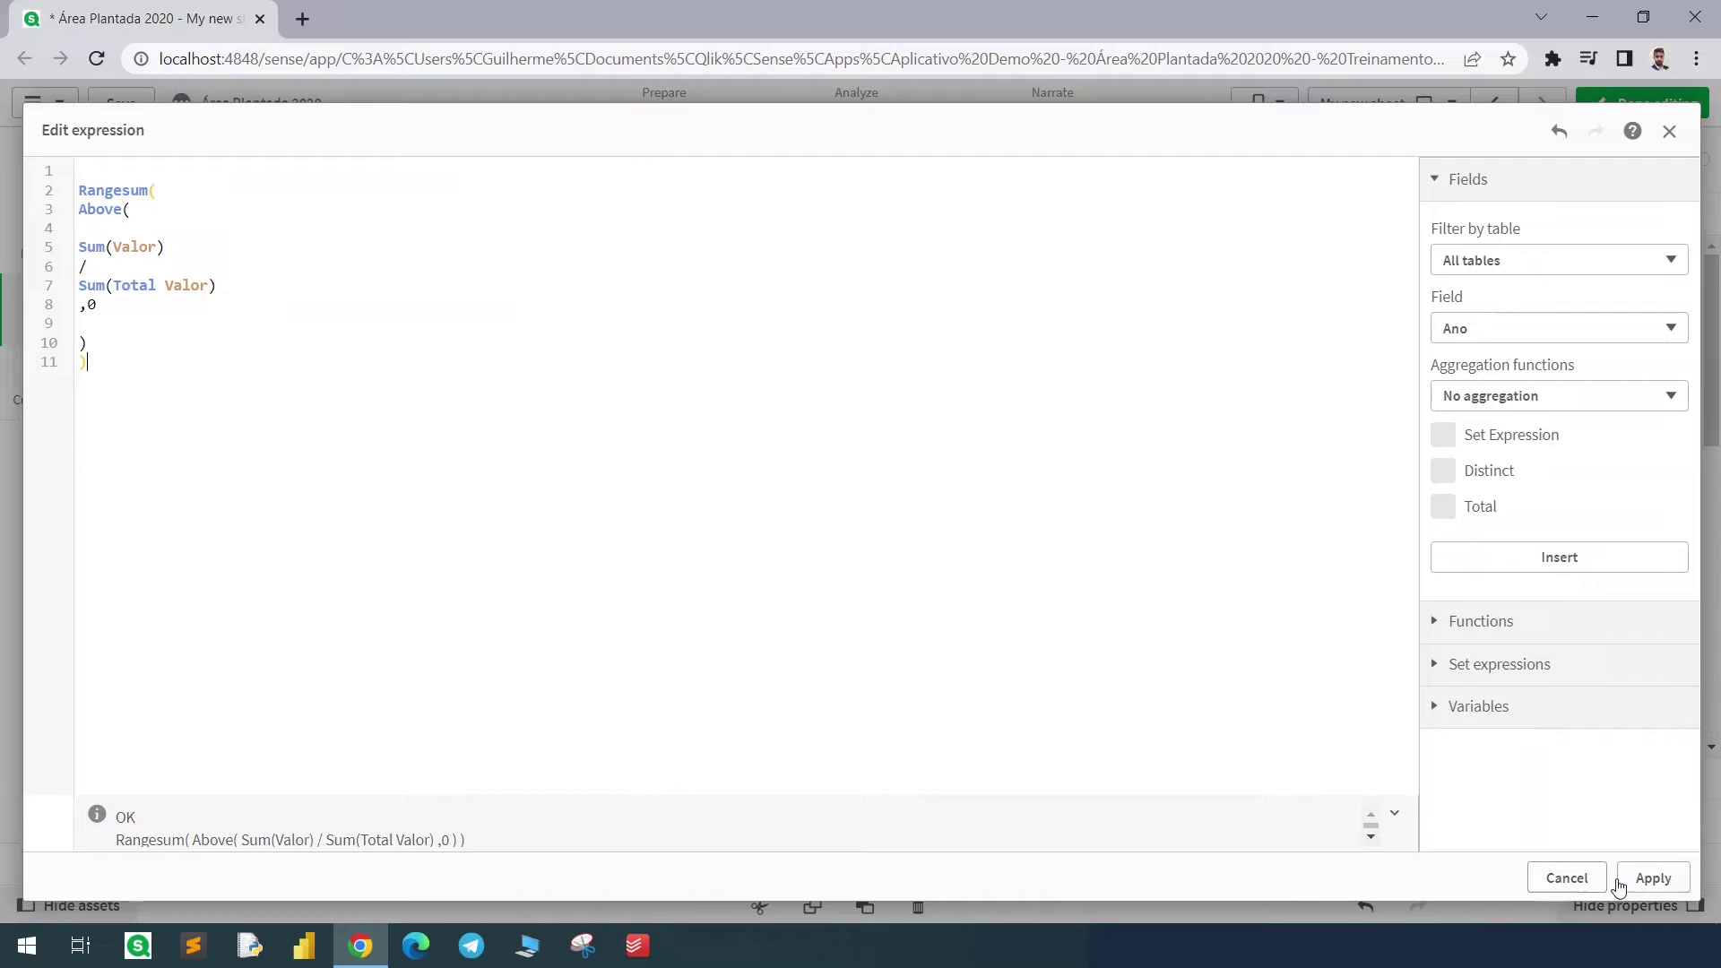
left_click(1652, 879)
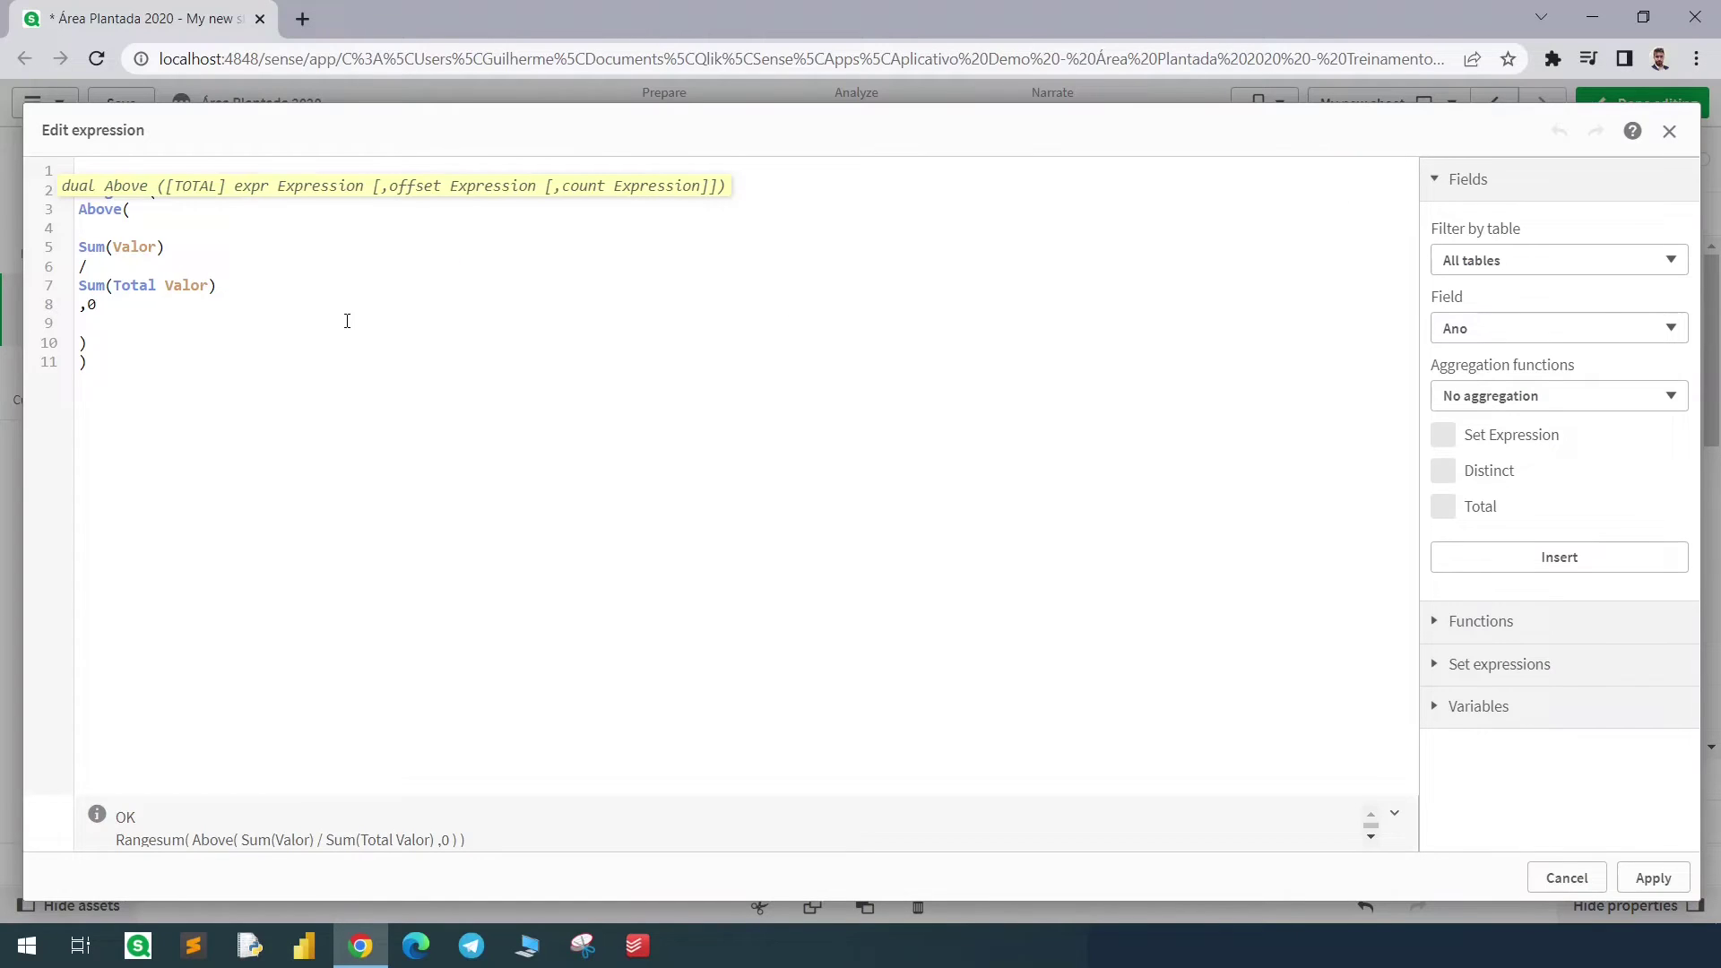
type(", 3")
left_click(1642, 876)
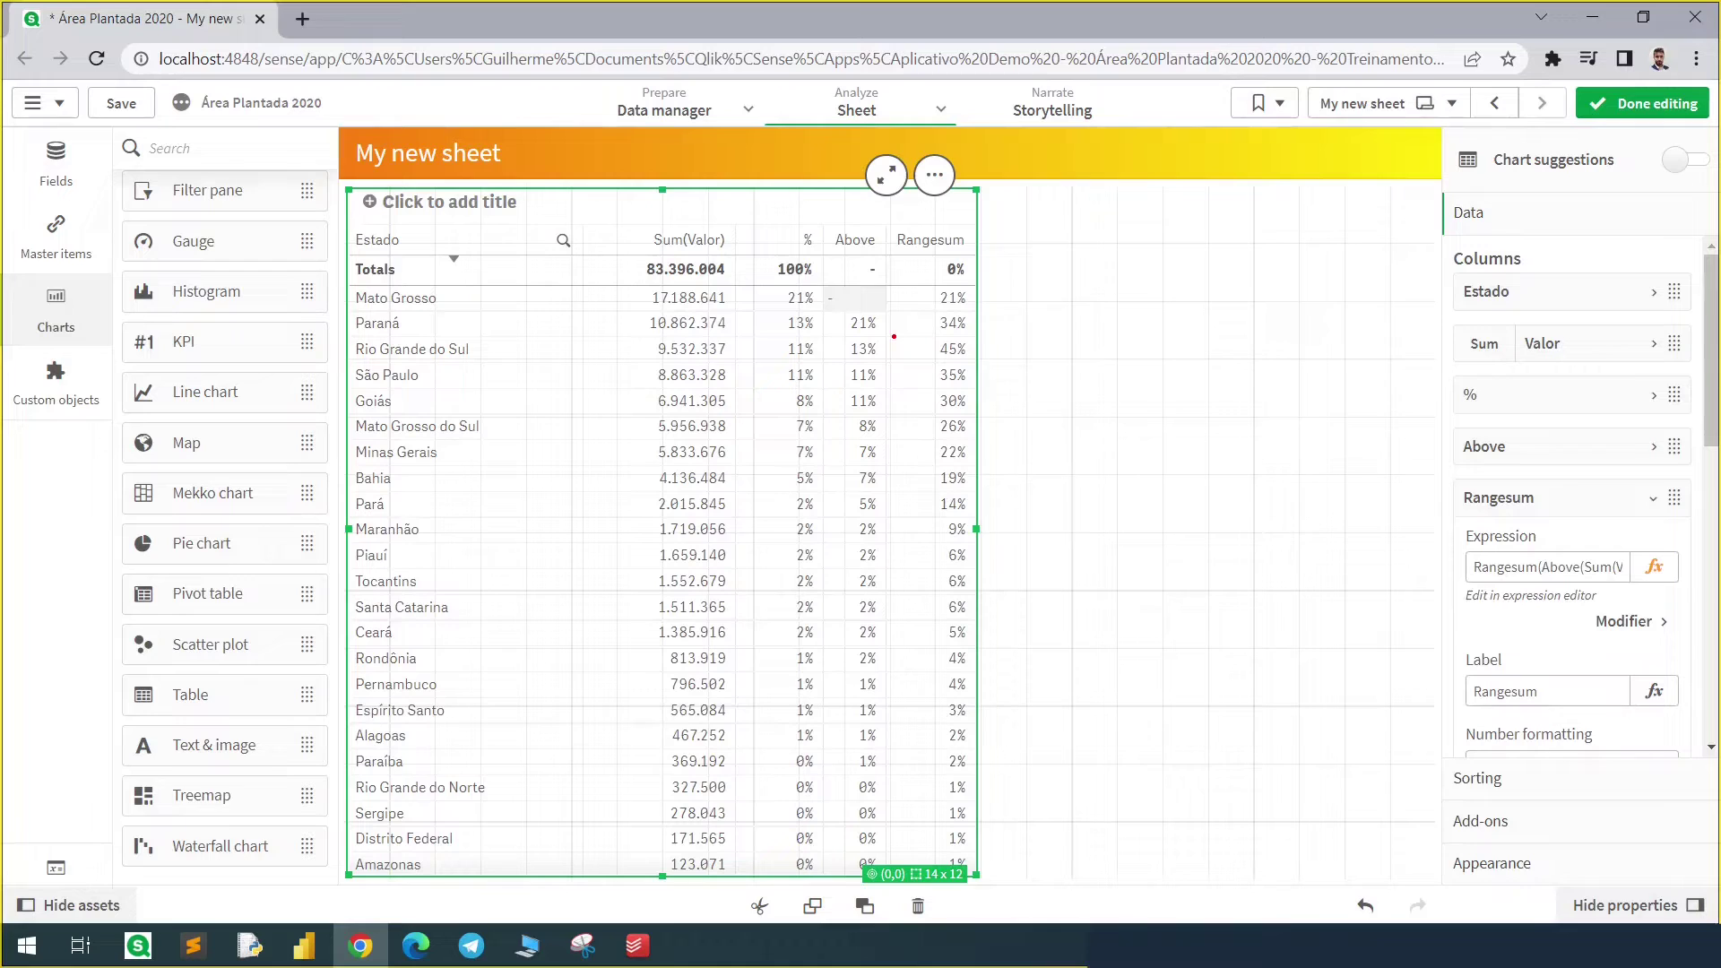
- Reopen the expression editor showing Rangesum(Above(Sum(Valor)/Sum(Total Valor),0,3))
left_click_drag(893, 336, 977, 367)
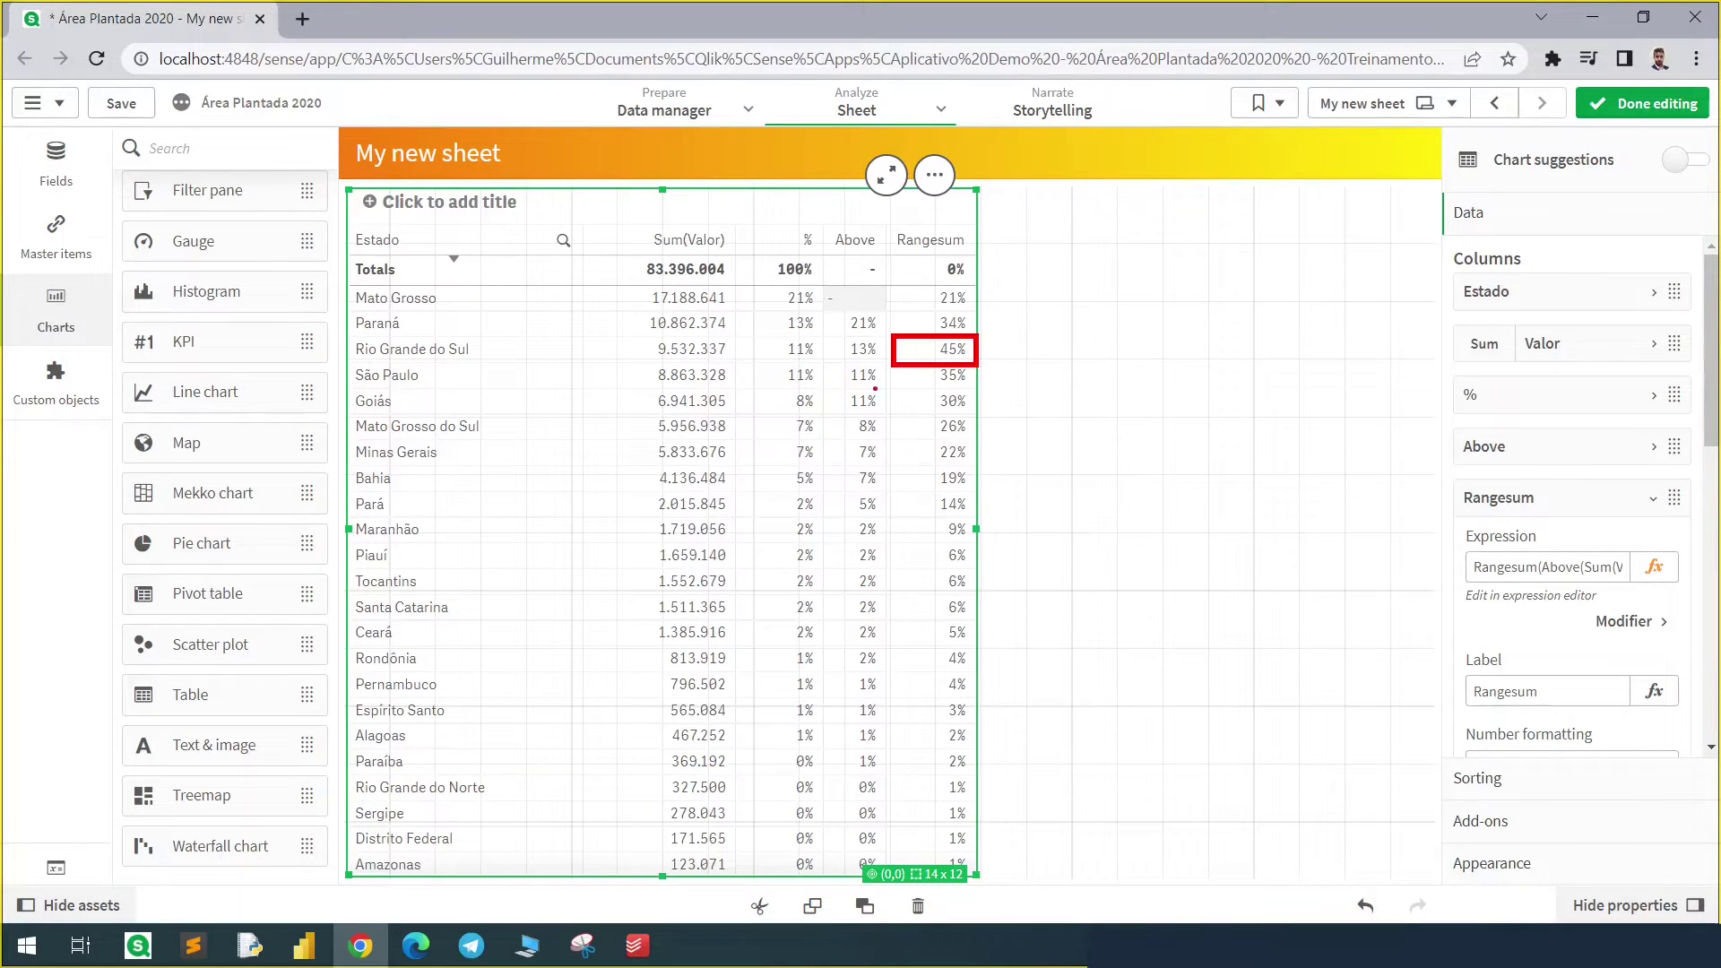
left_click_drag(825, 358, 751, 286)
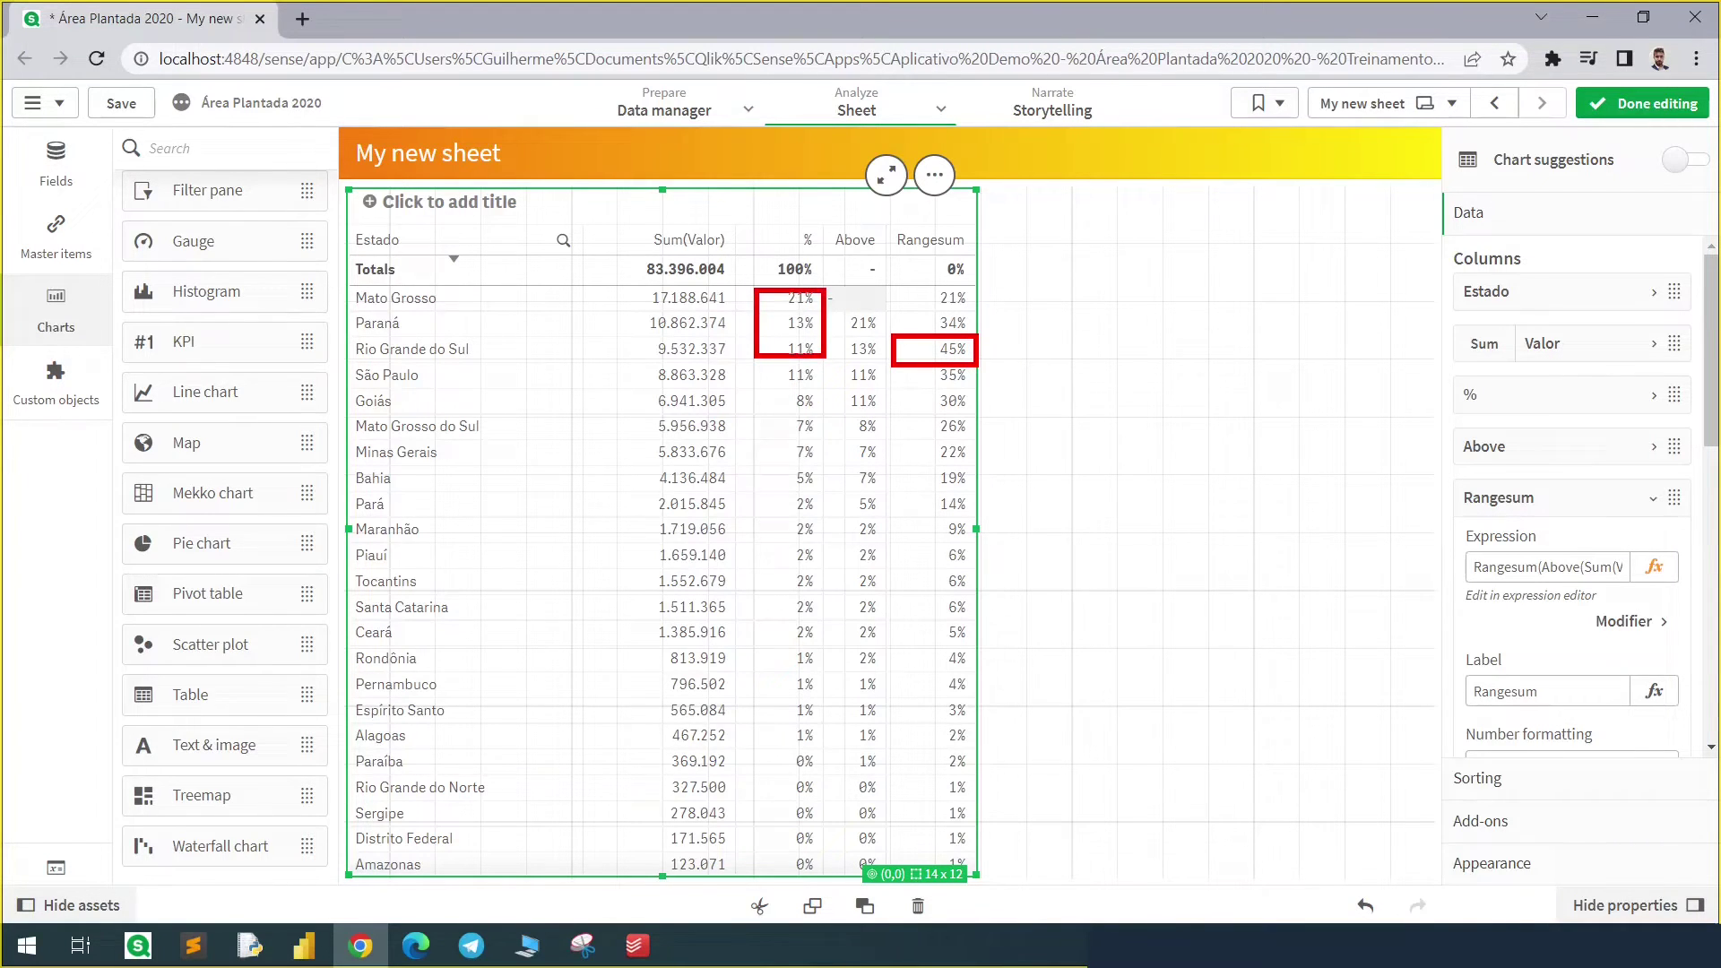
left_click_drag(892, 365, 975, 388)
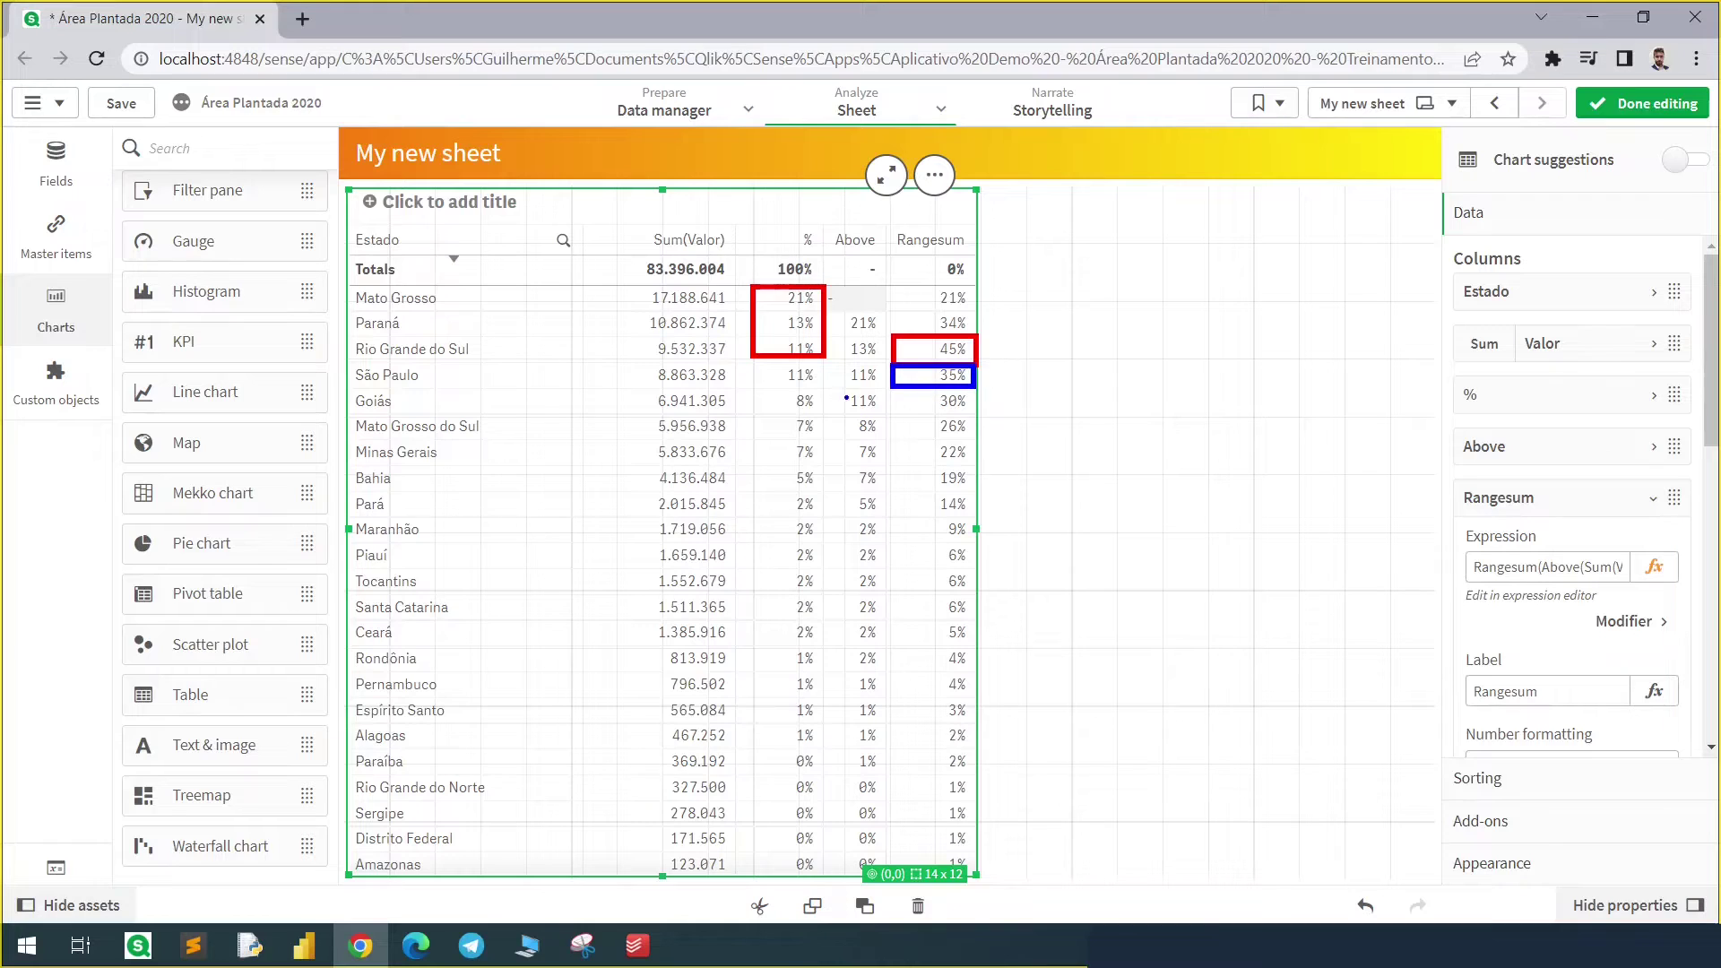
left_click_drag(821, 387, 751, 312)
left_click_drag(893, 389, 975, 415)
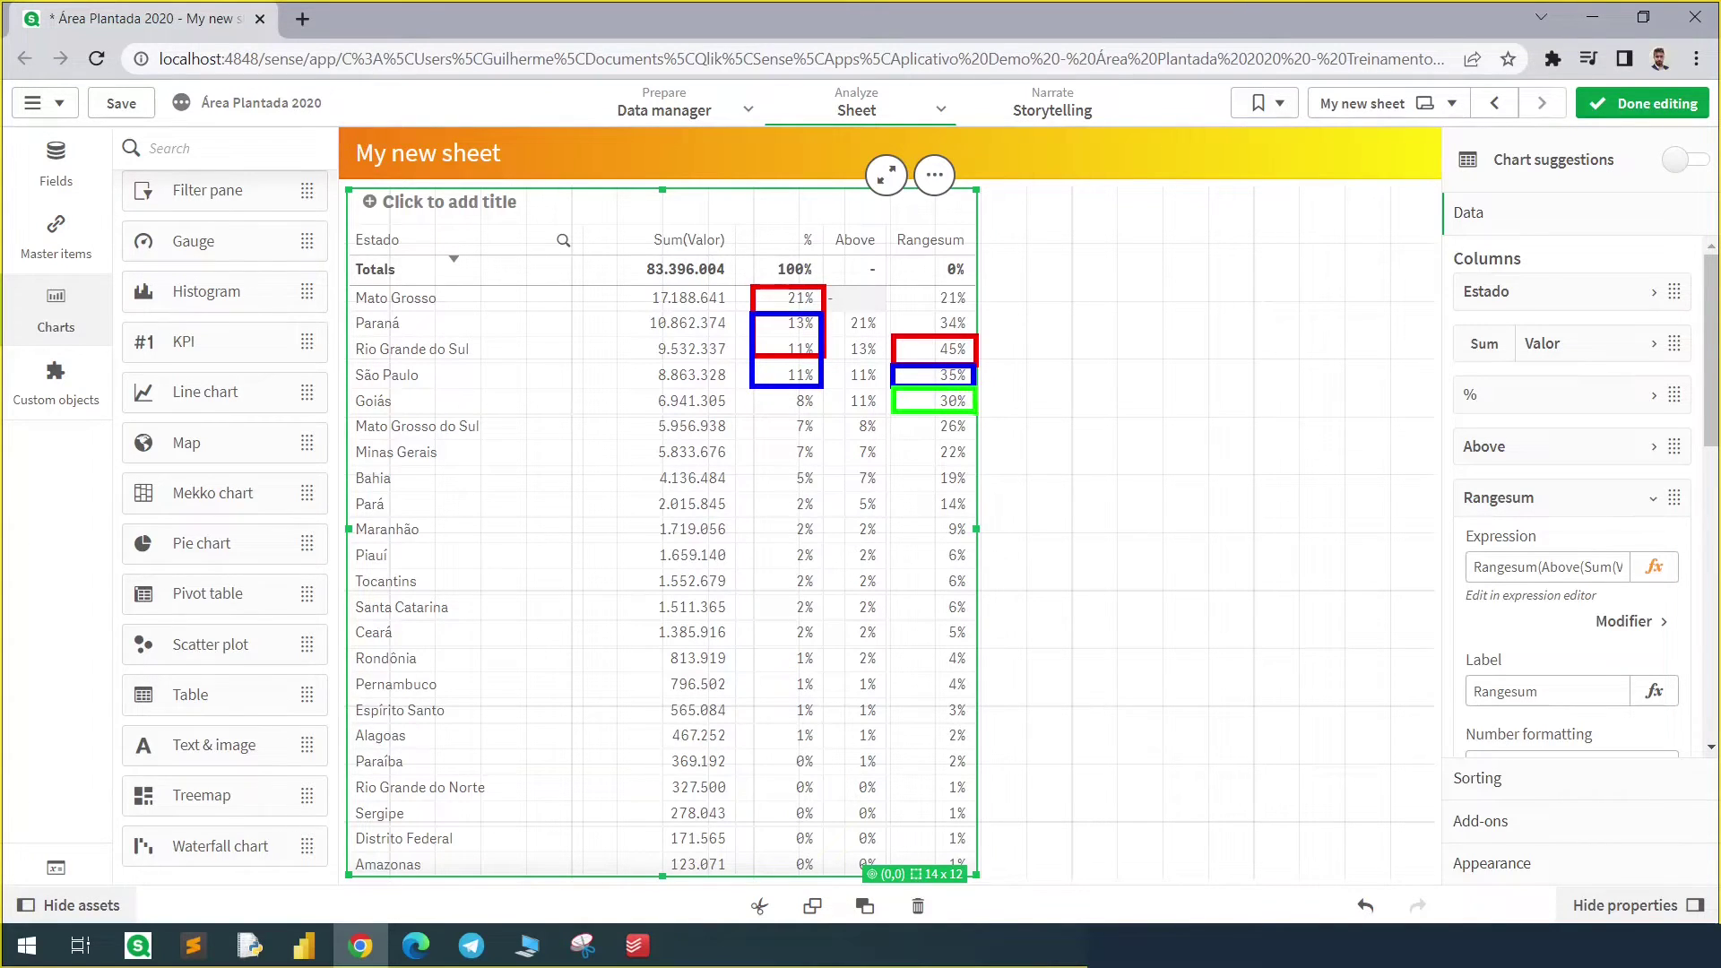
left_click_drag(821, 417, 747, 334)
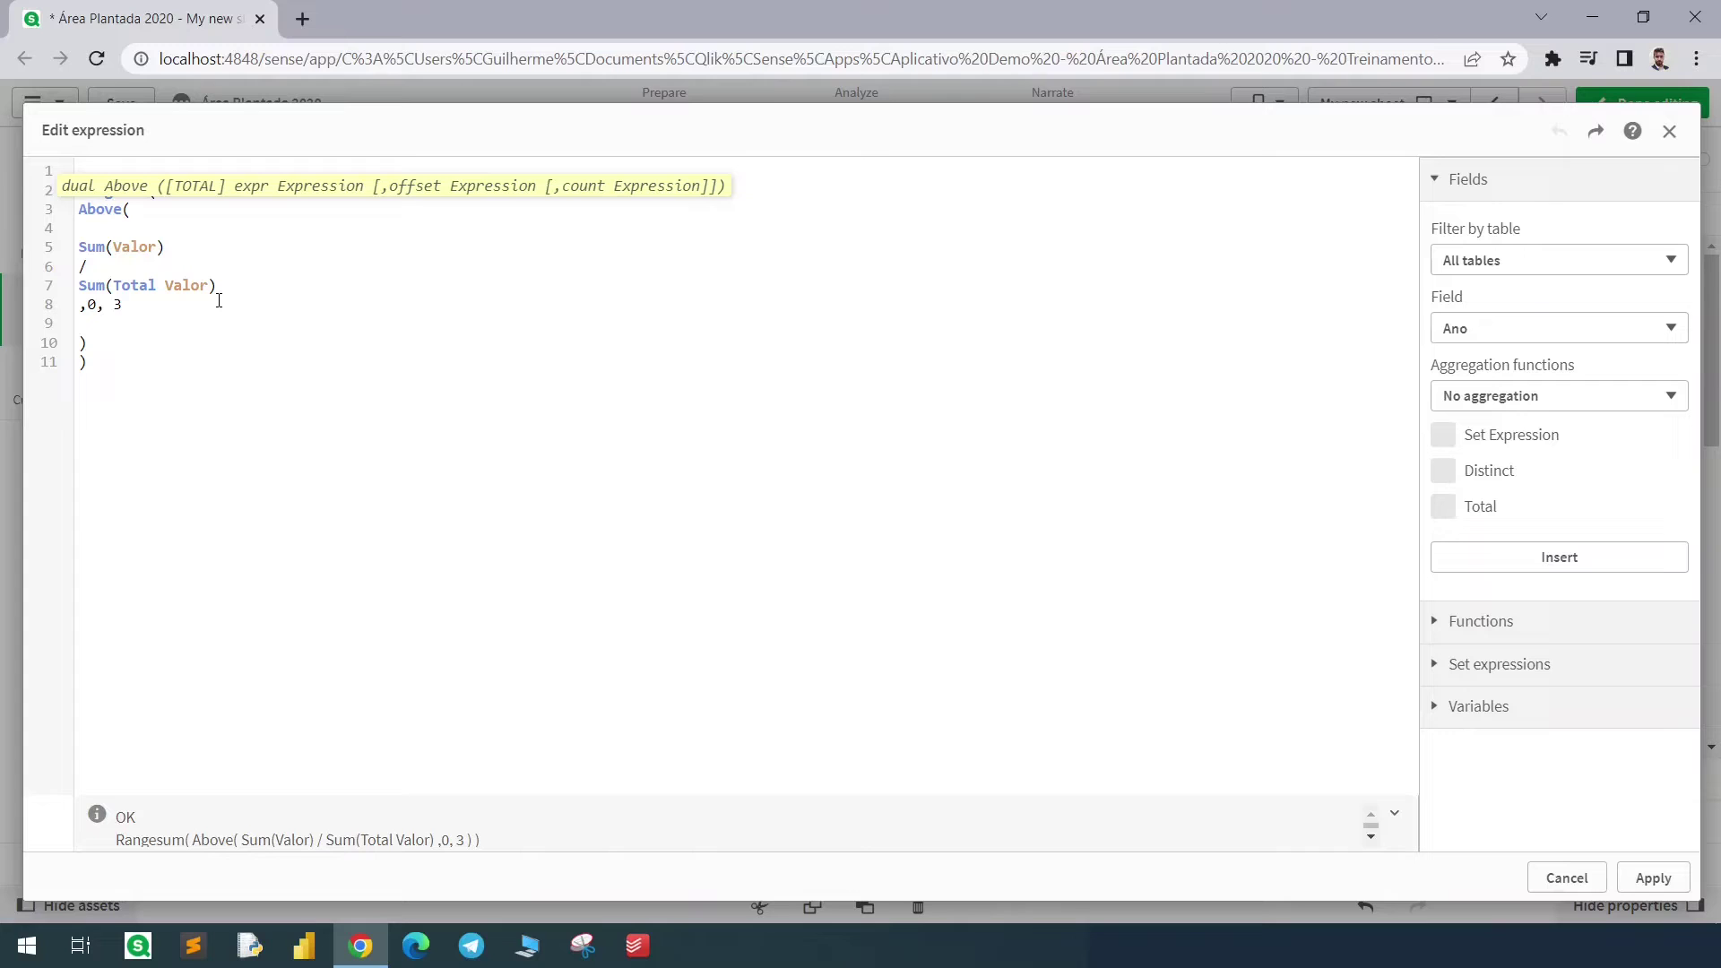
- Replace the count 3 with RowNo(Total) in the Rangesum expression
type("Ro")
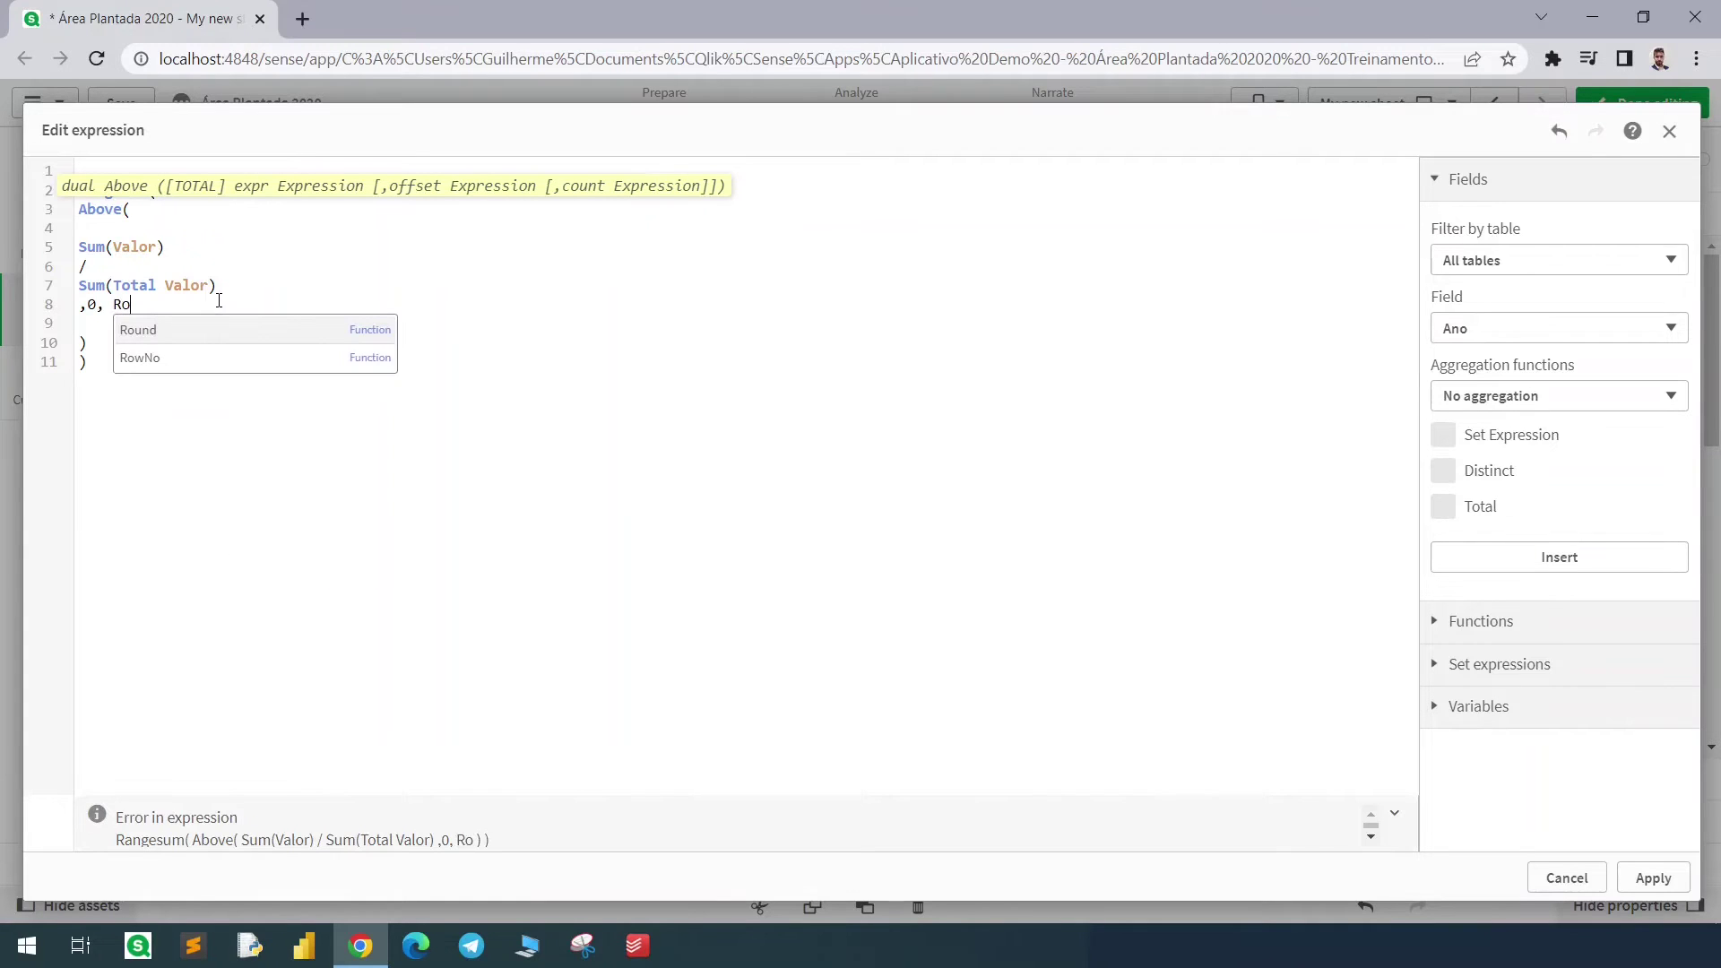
key("Down")
key("Return")
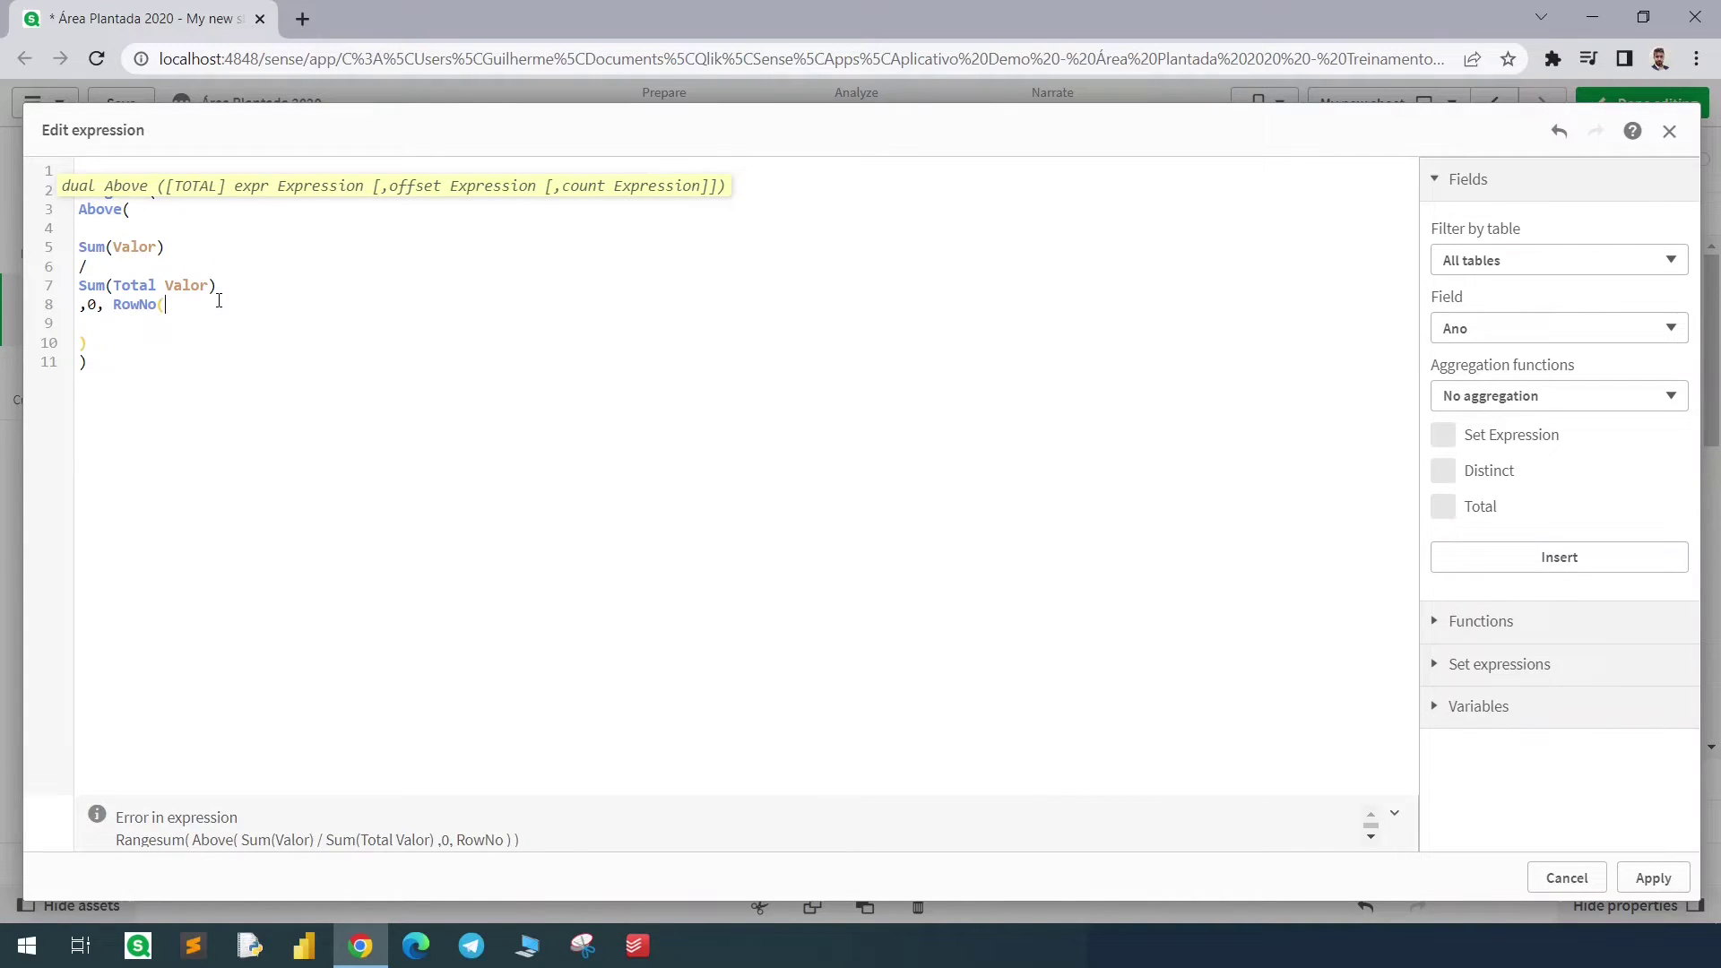
type("(Total)")
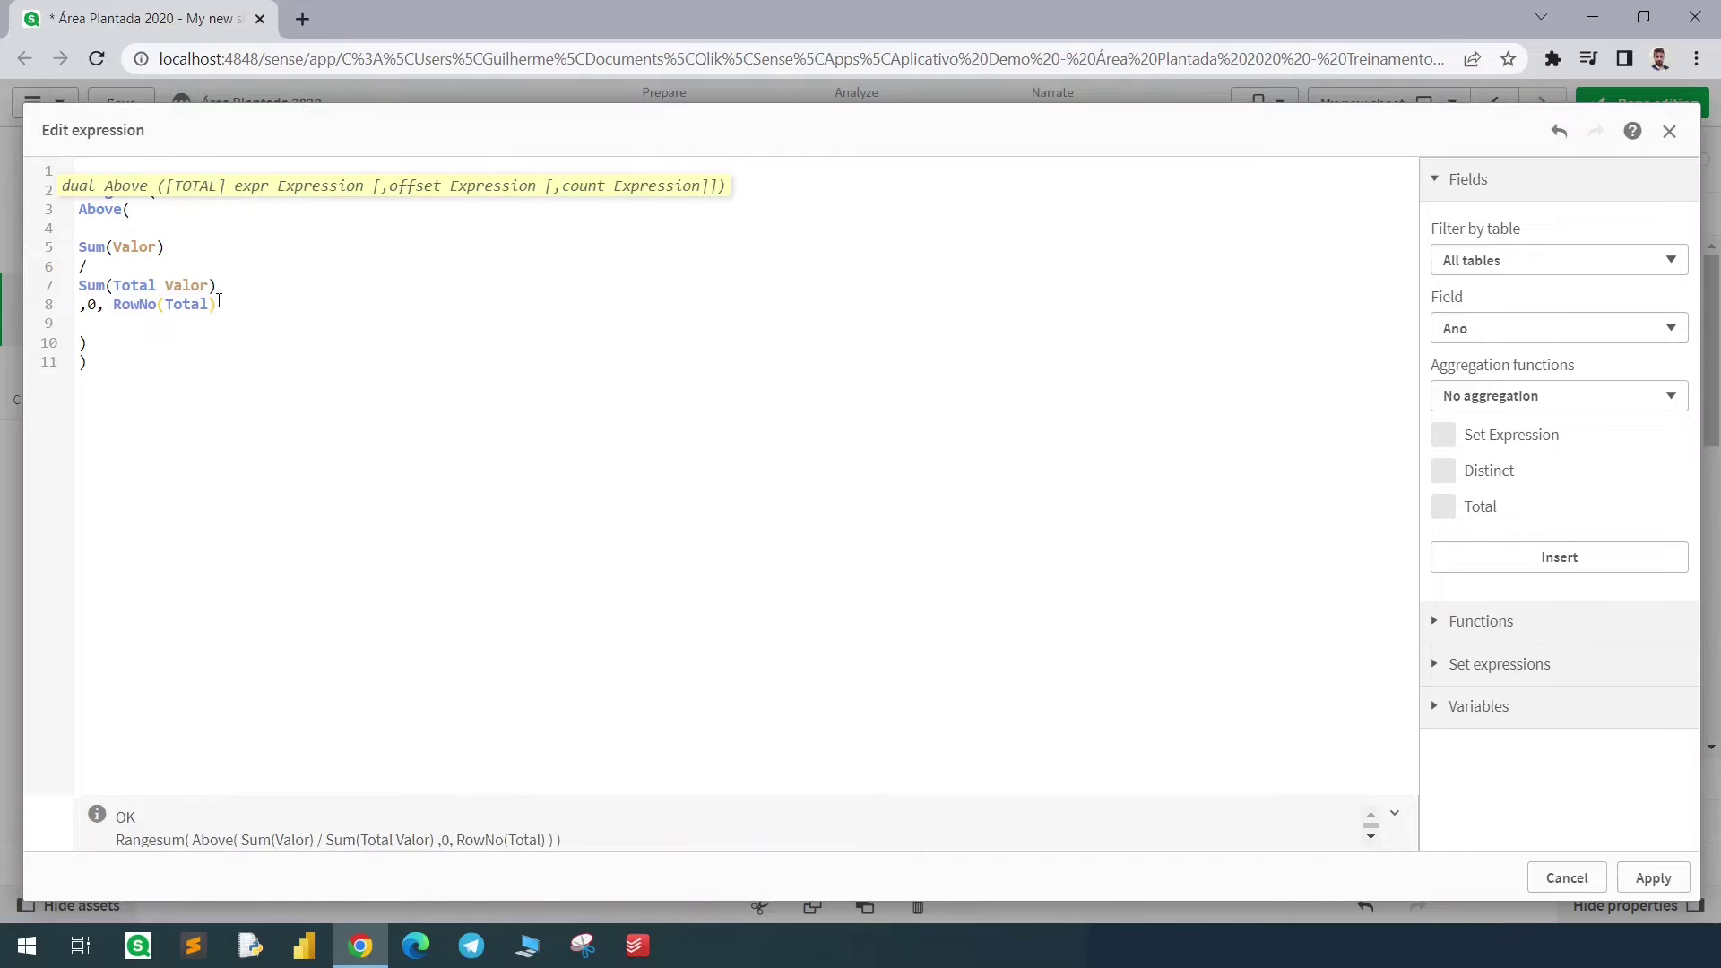
left_click(1653, 877)
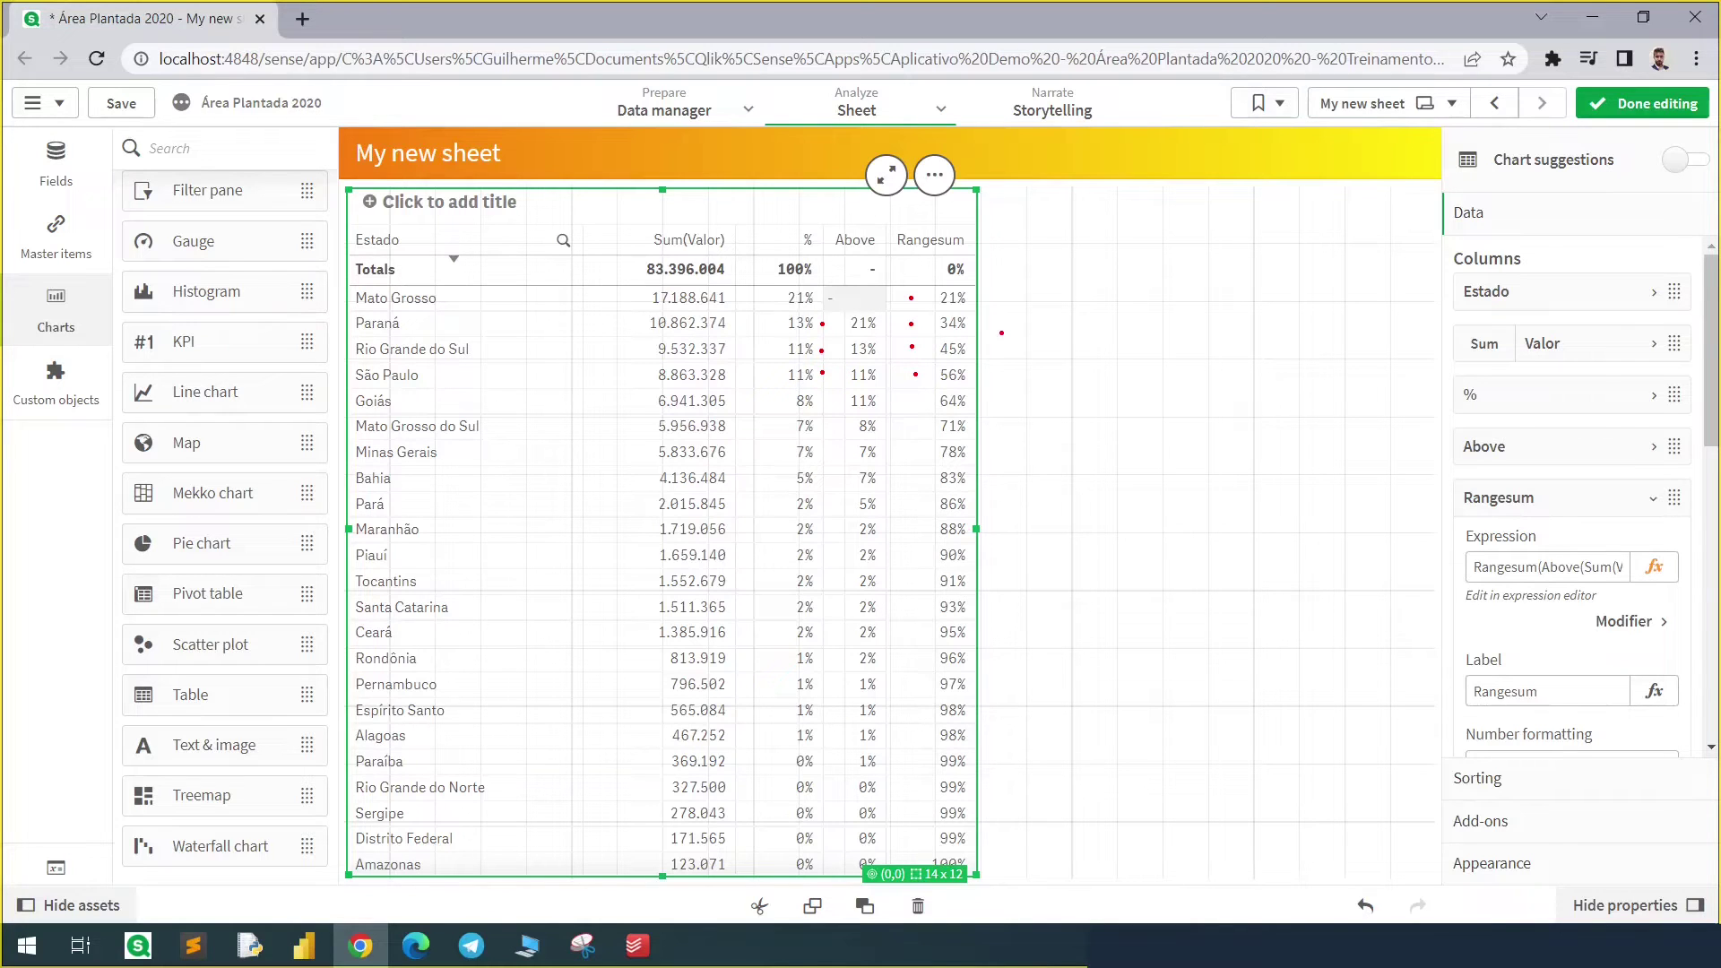
- Narrow the table and place a combo chart beside it with Estado as dimension
left_click_drag(976, 529, 840, 529)
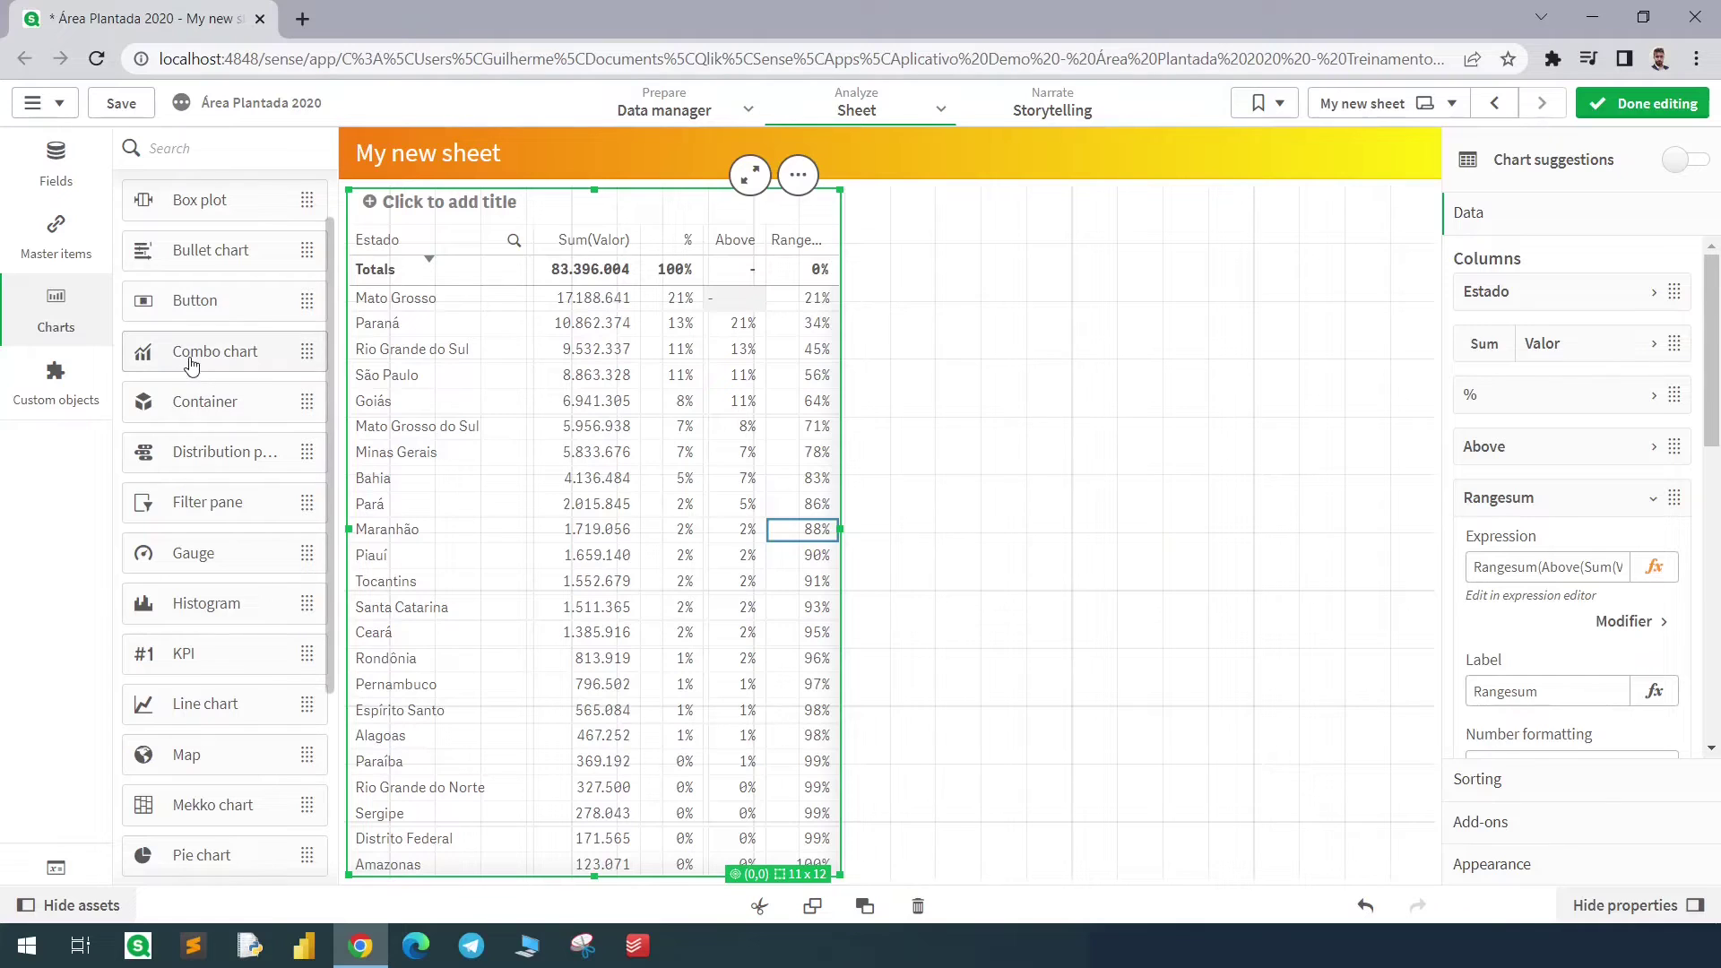
left_click_drag(192, 352, 1049, 355)
left_click(1088, 385)
type("Es")
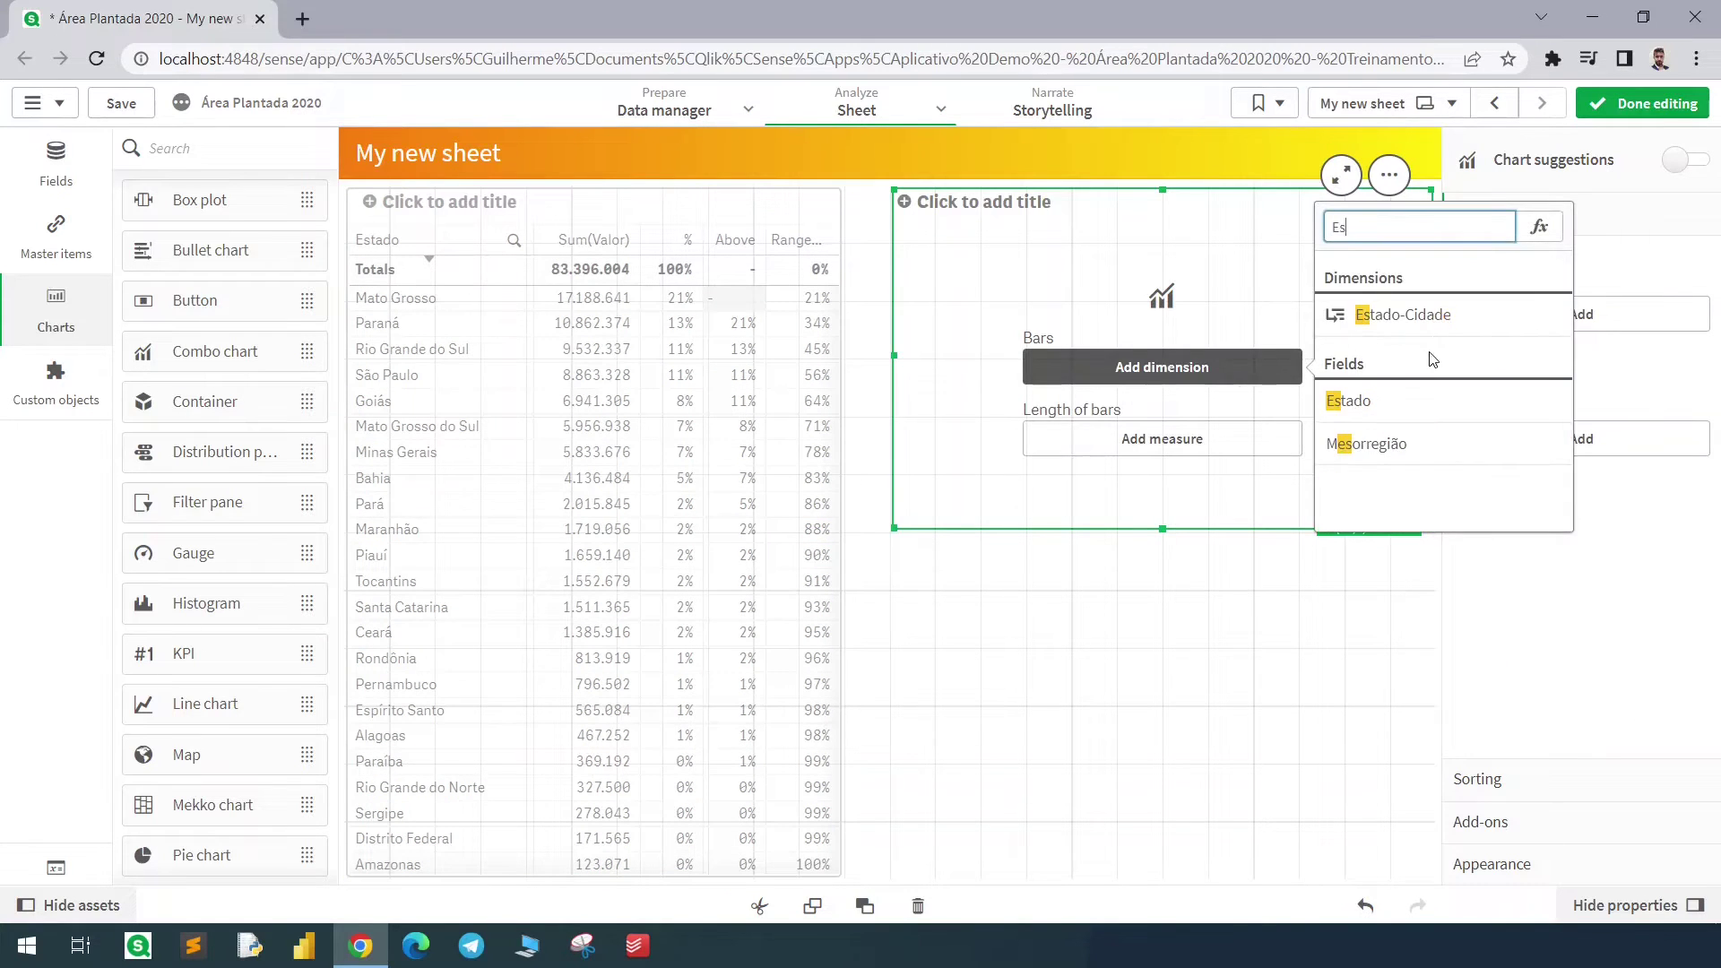
left_click(1402, 396)
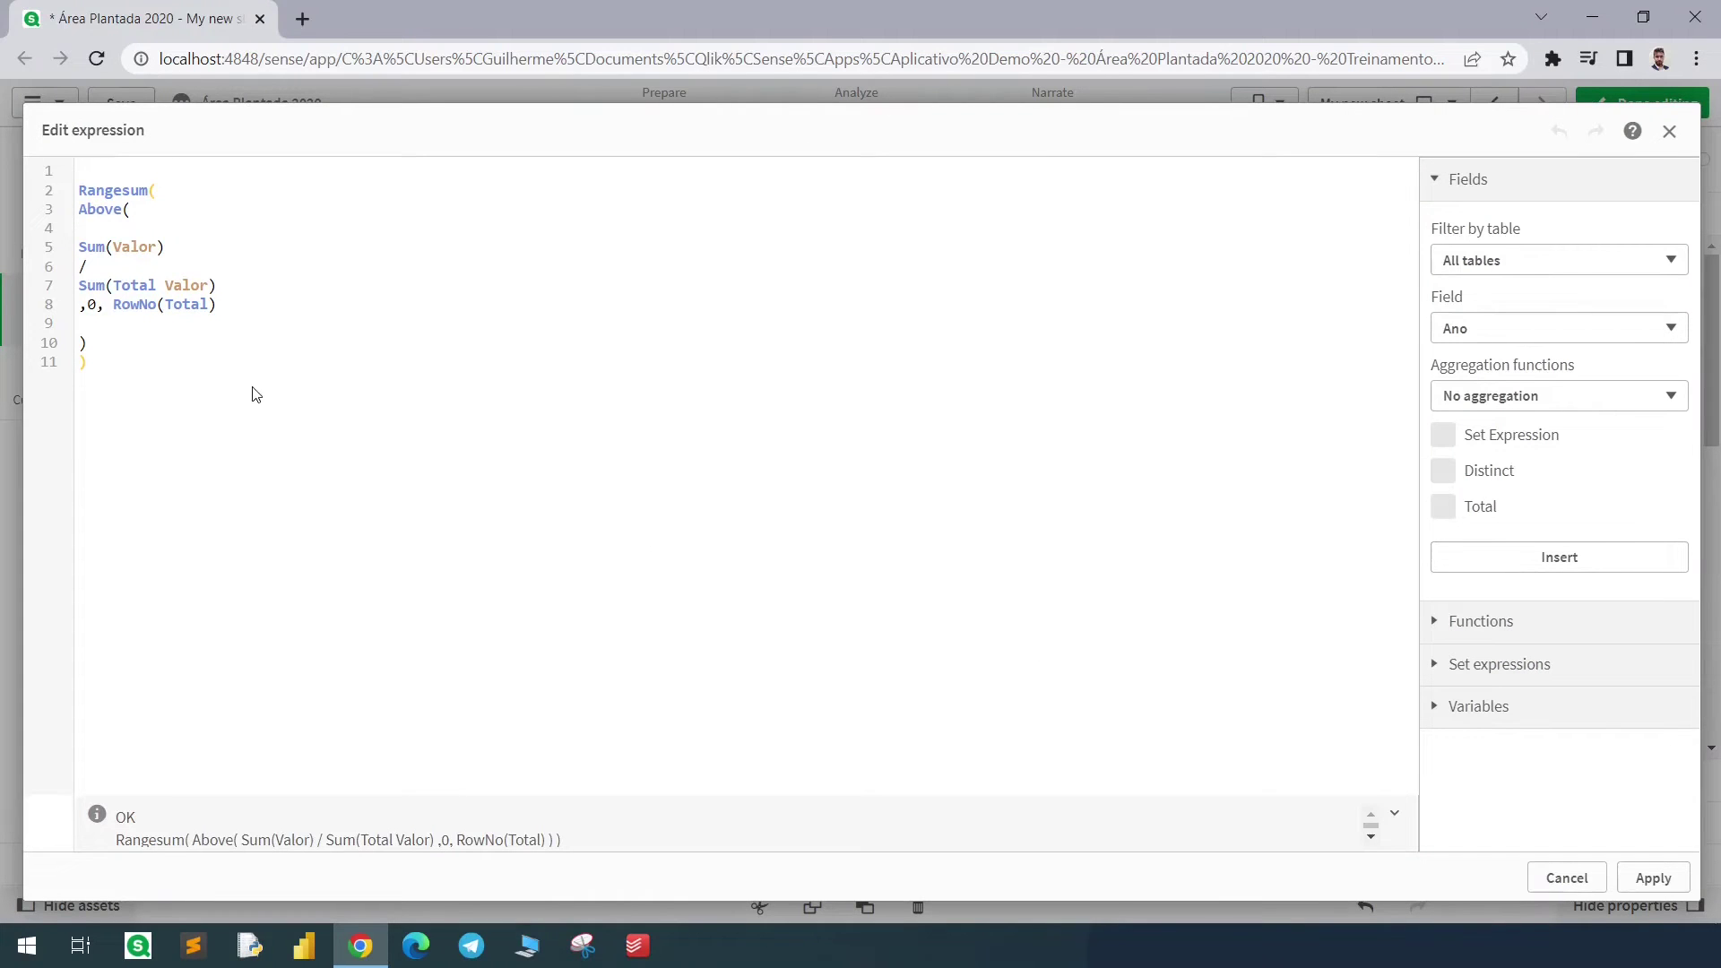
- Use the copied Rangesum expression as the chart's line measure
key("ctrl+a")
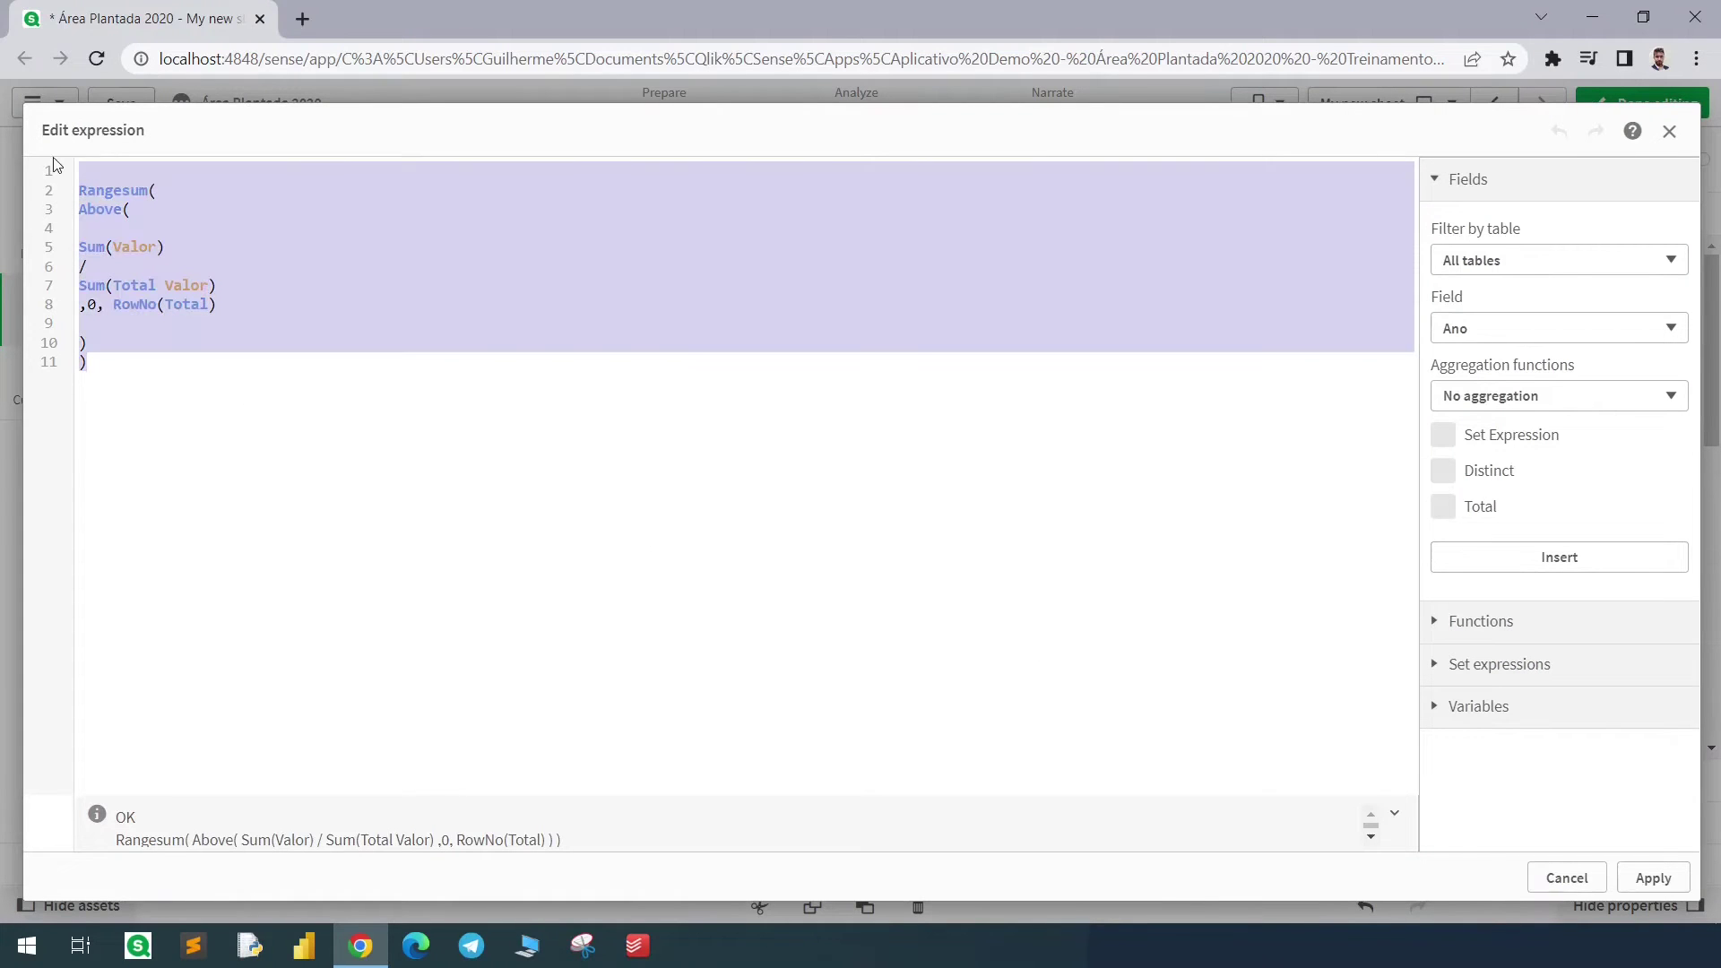
left_click(1565, 879)
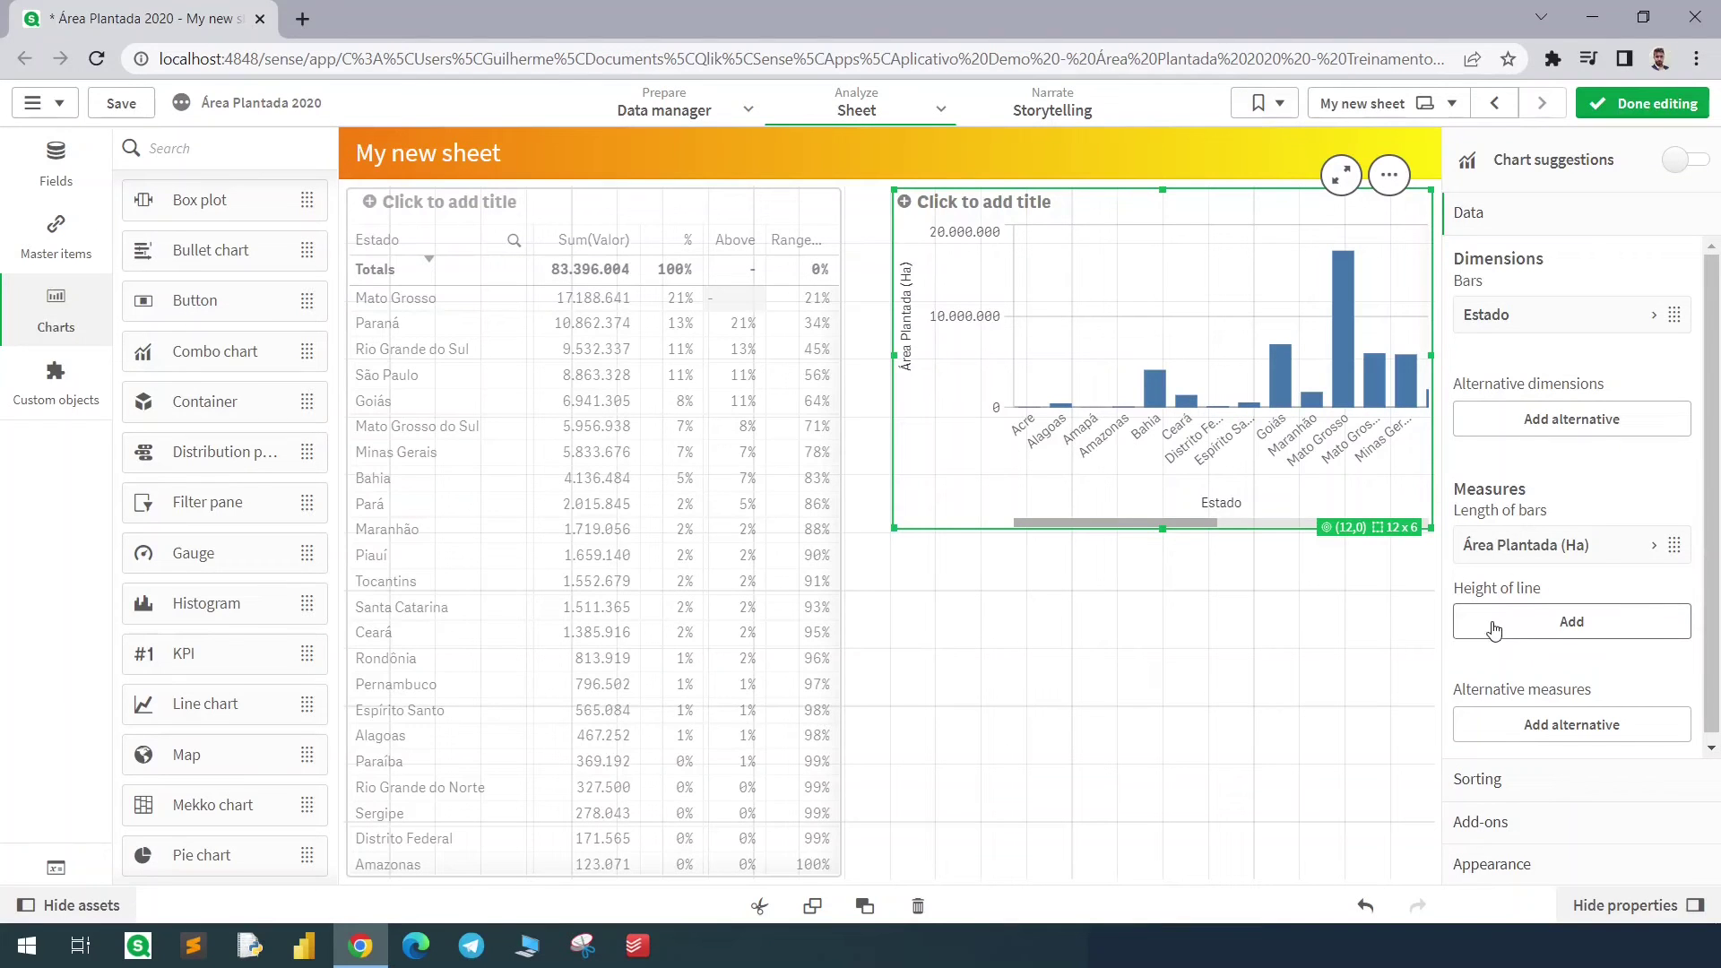
left_click(1548, 630)
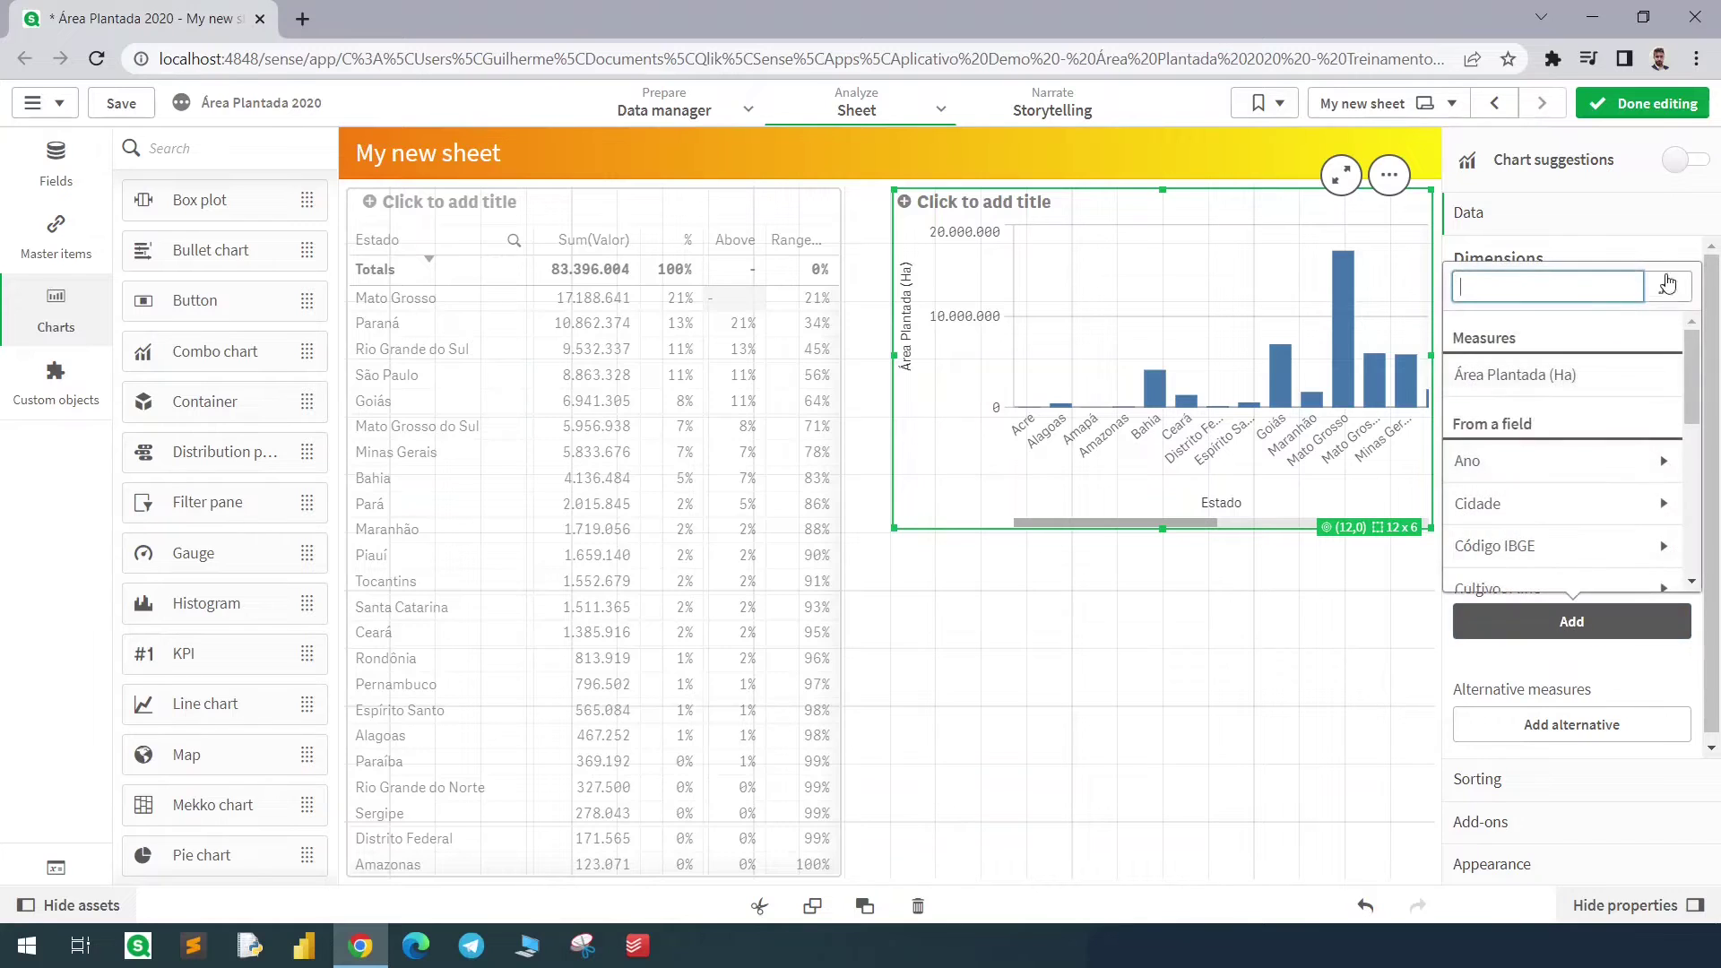
left_click(1669, 283)
key("ctrl+v")
left_click(1653, 877)
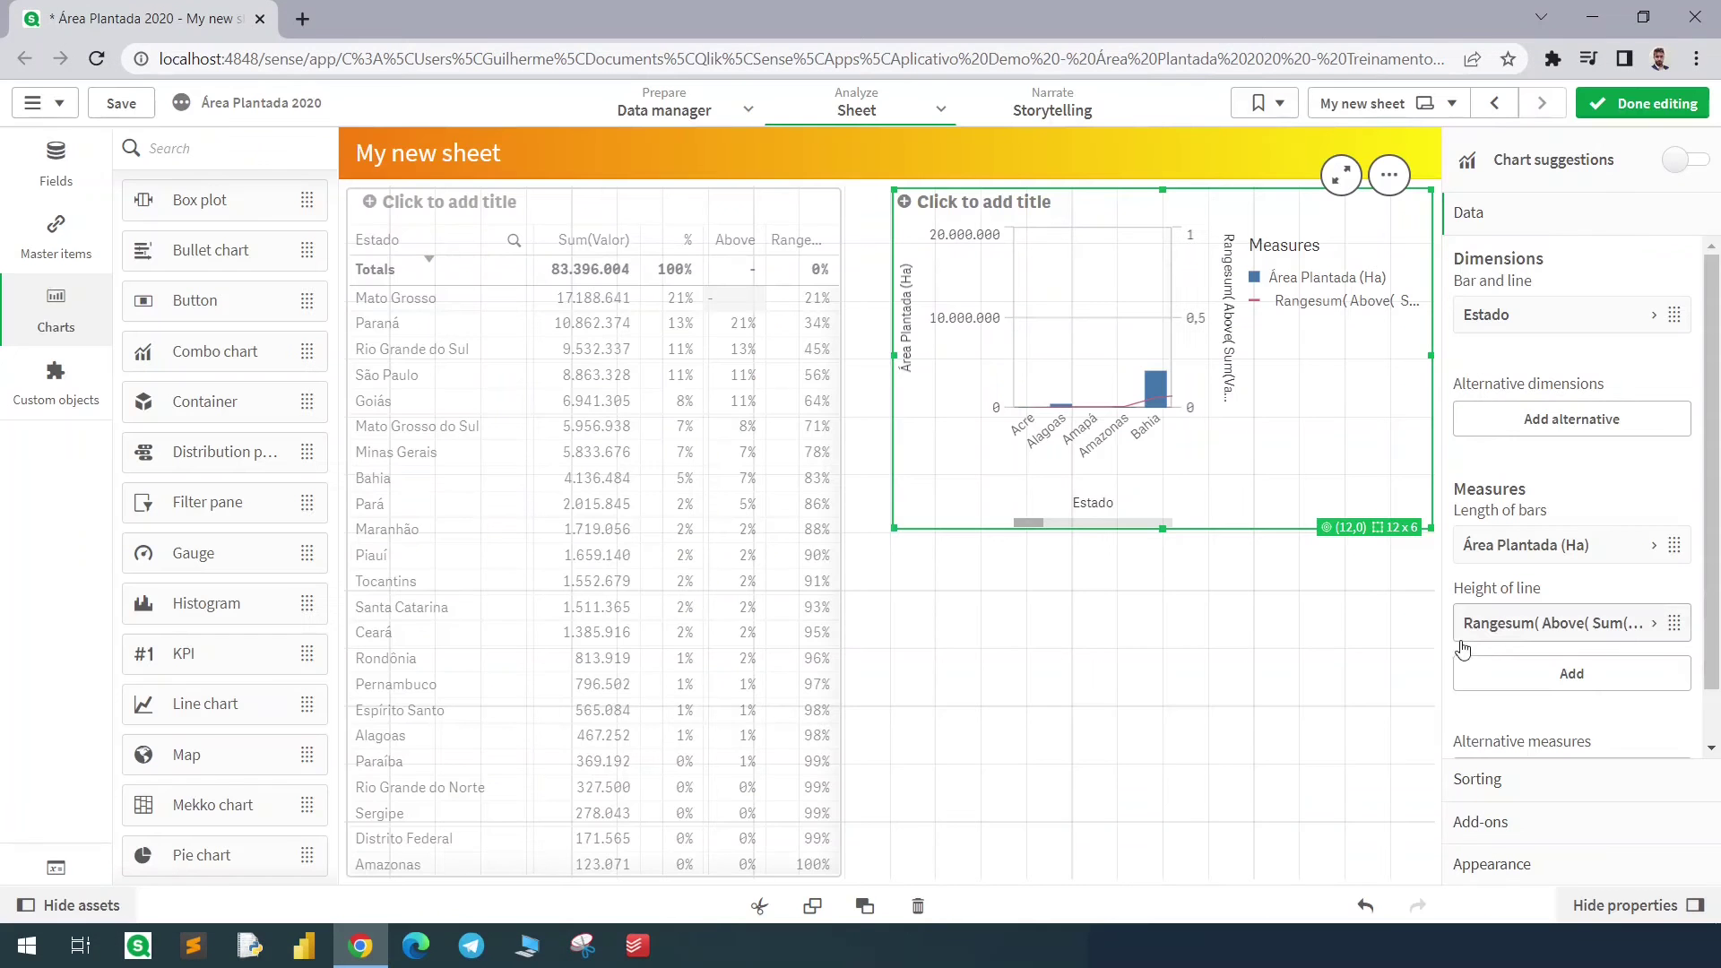
- Switch the chart's Estado sorting from Auto to sort by expression, Descending
left_click(1481, 780)
left_click(1526, 298)
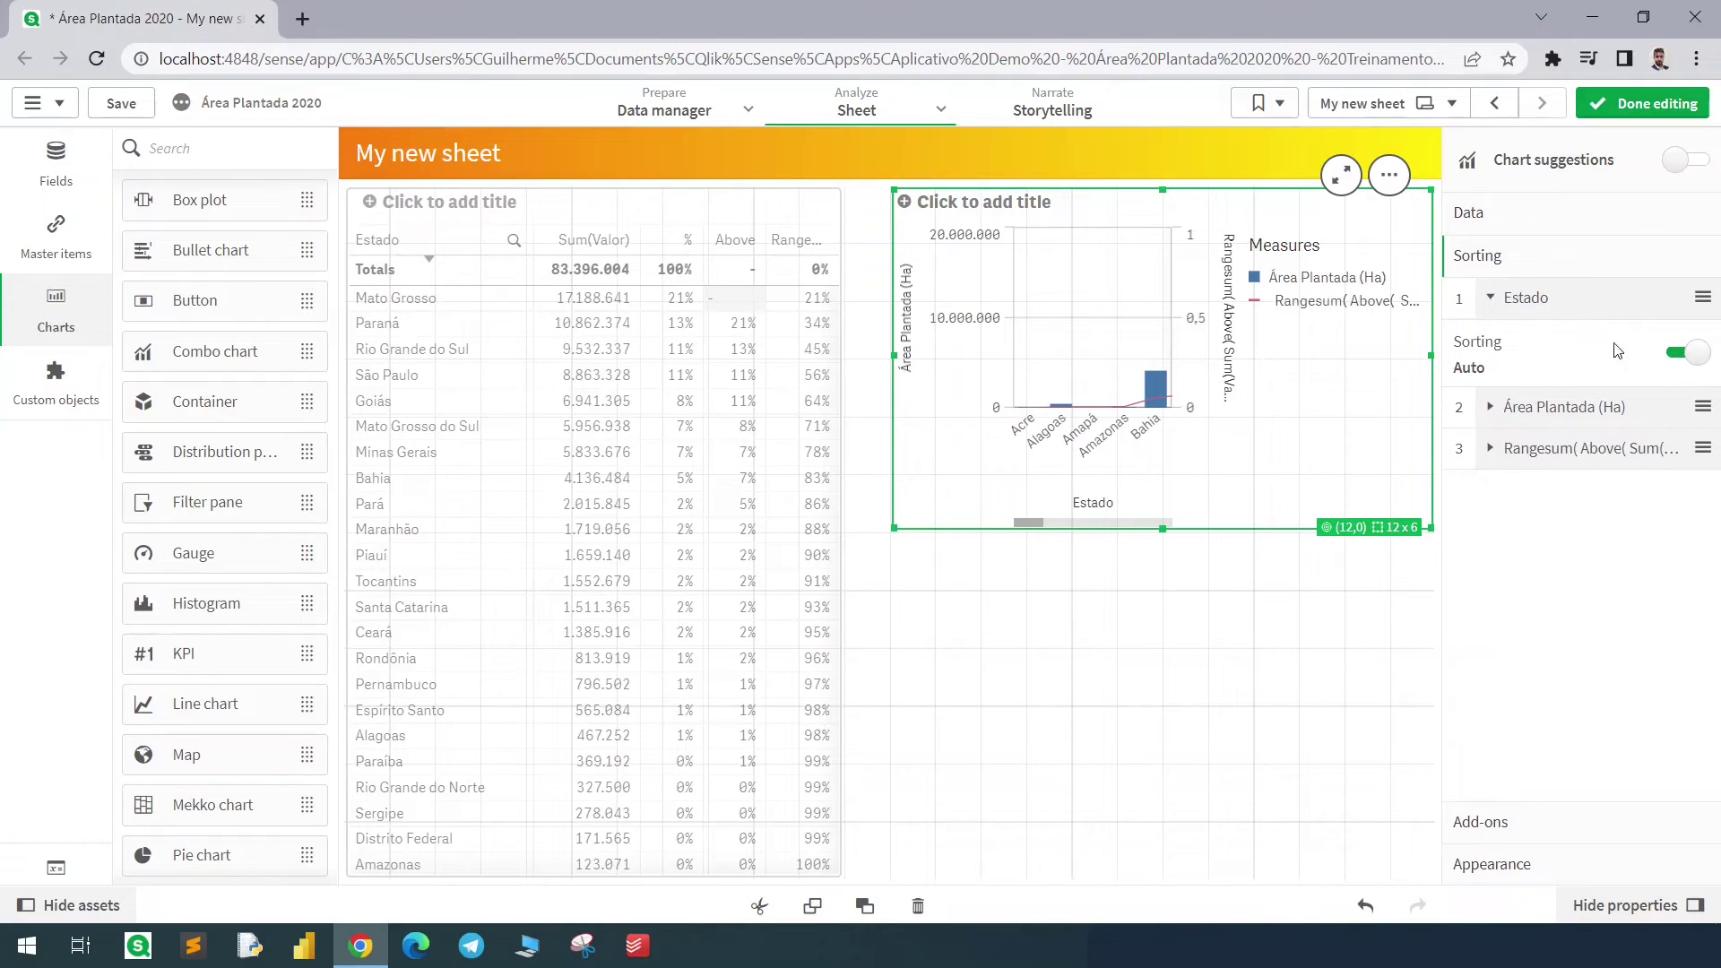
left_click(1521, 425)
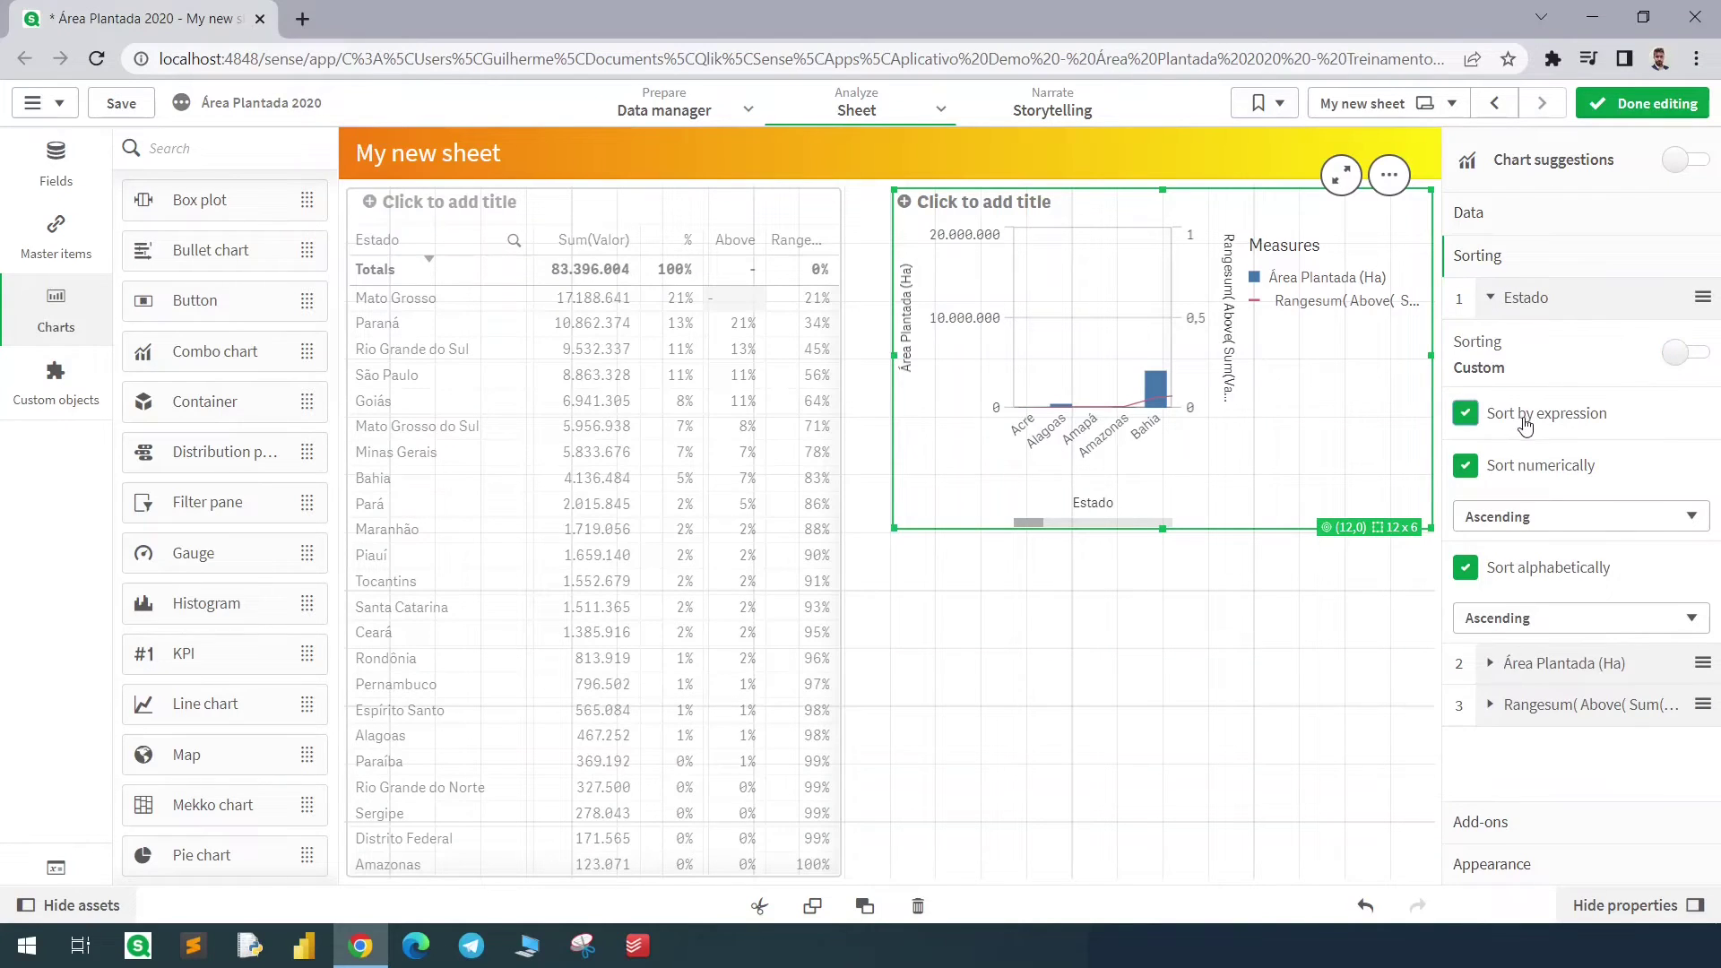
left_click(1549, 465)
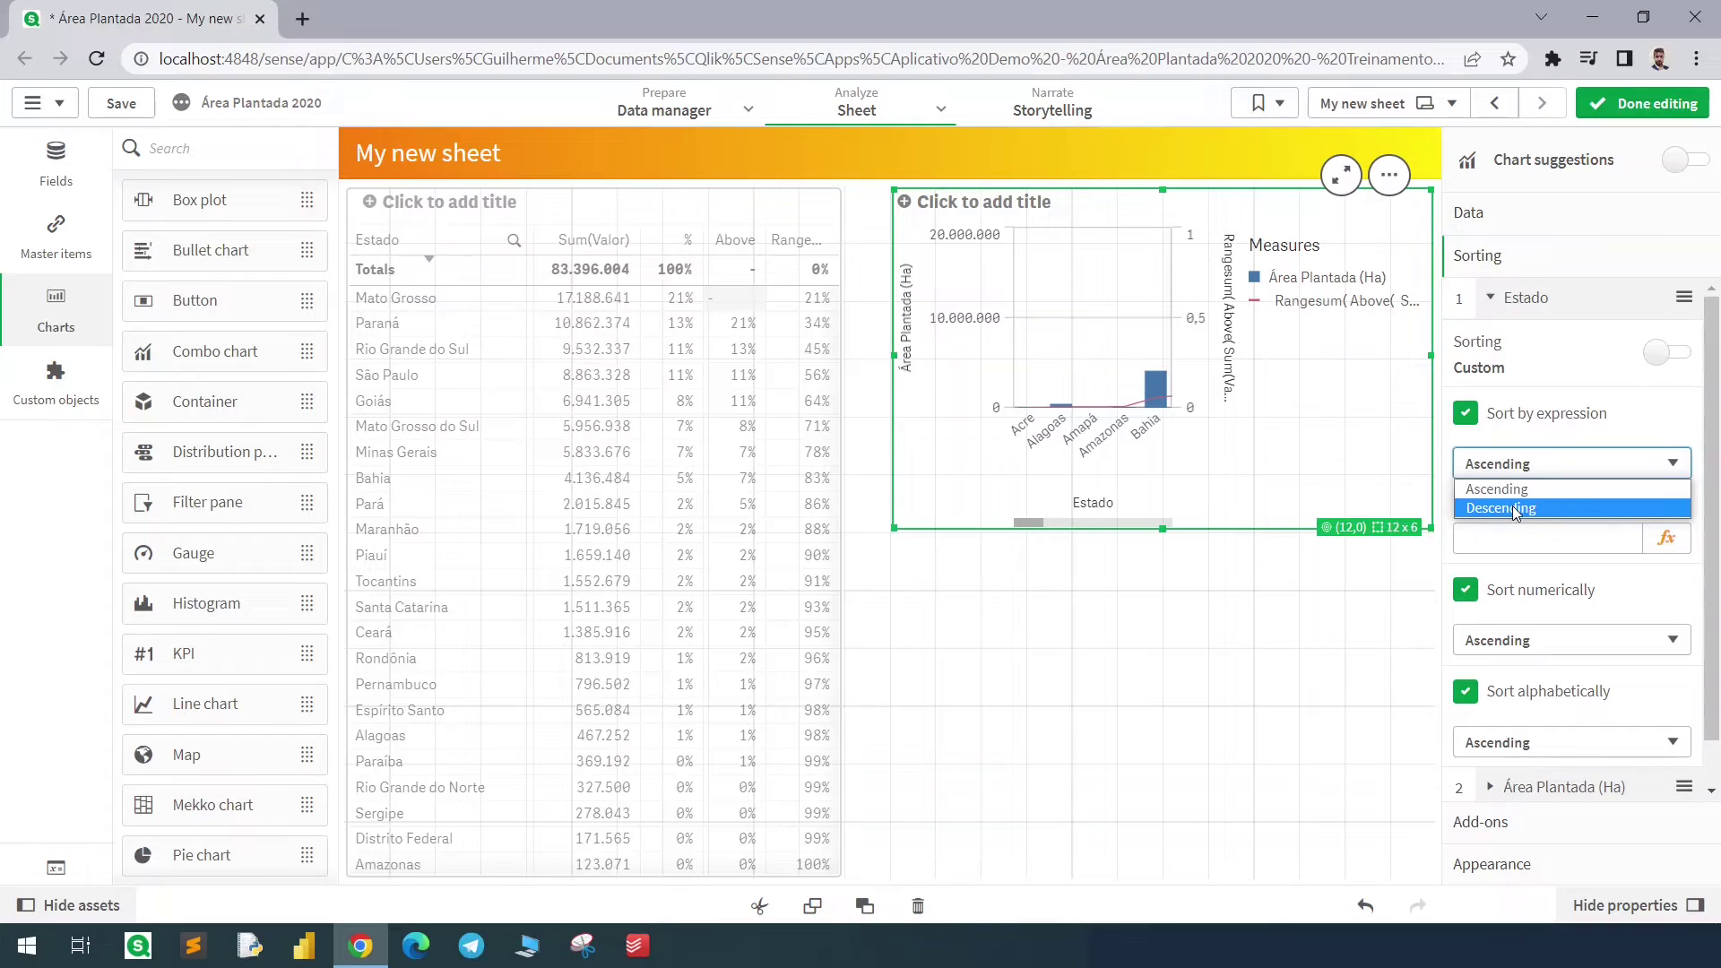
left_click(1514, 508)
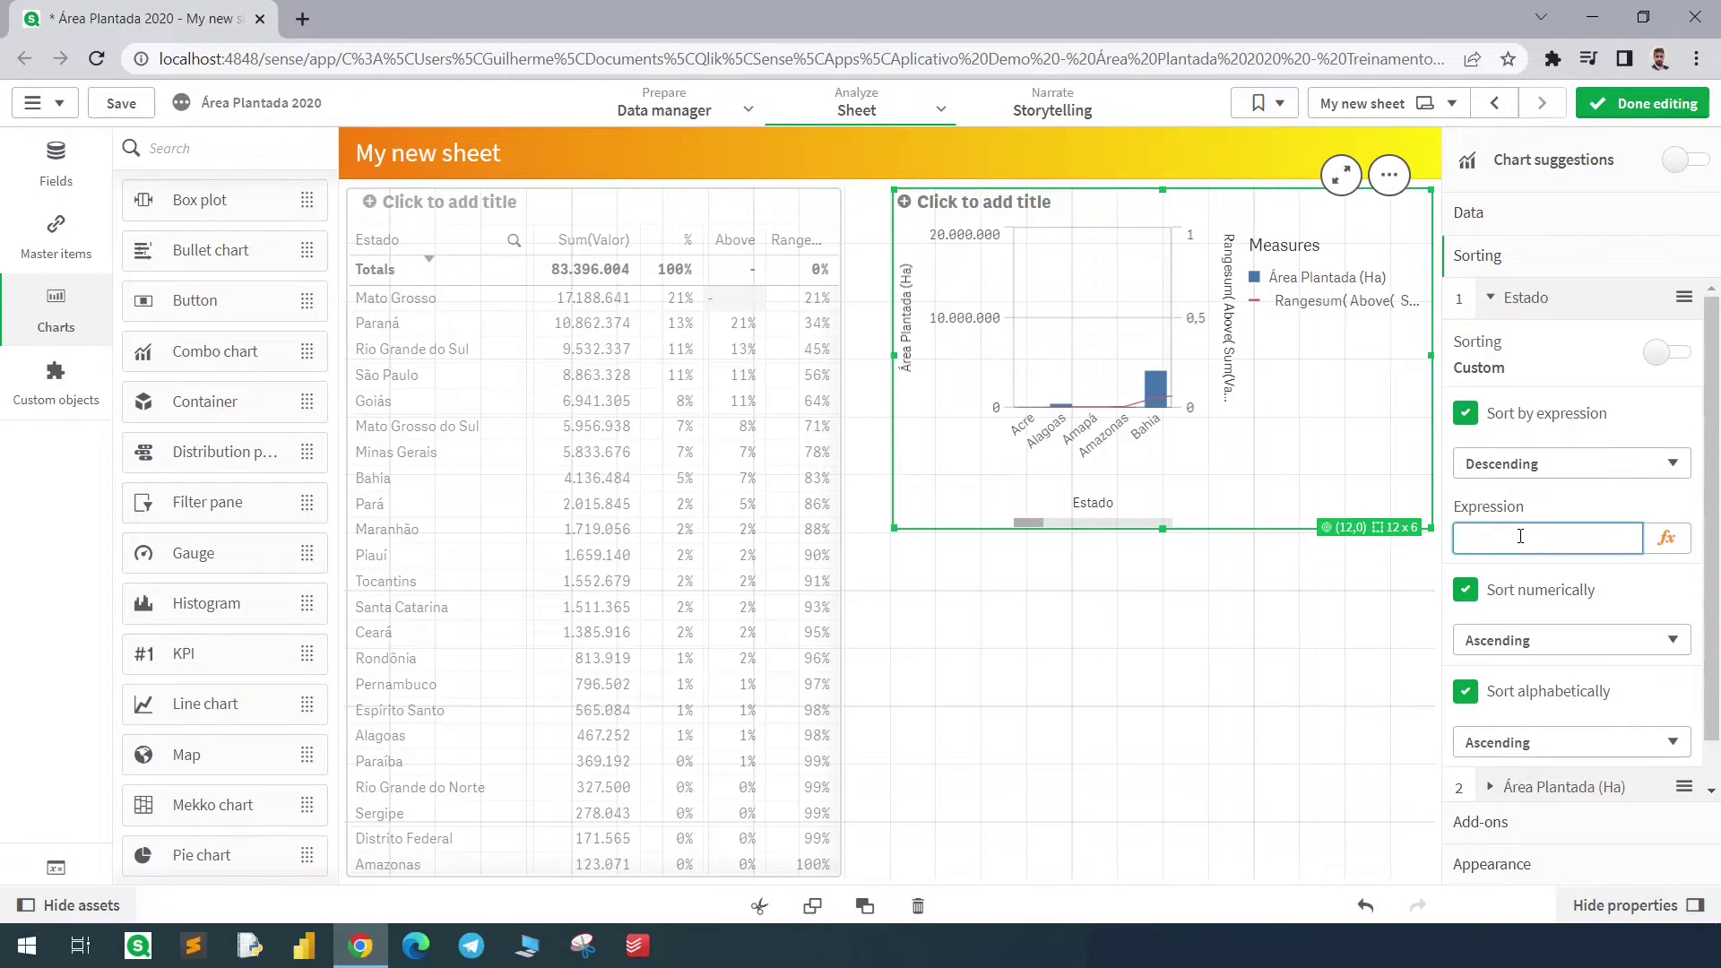
- Label the line measure 'Pareto' and format it as Number 12% (whole percentages)
left_click(1469, 212)
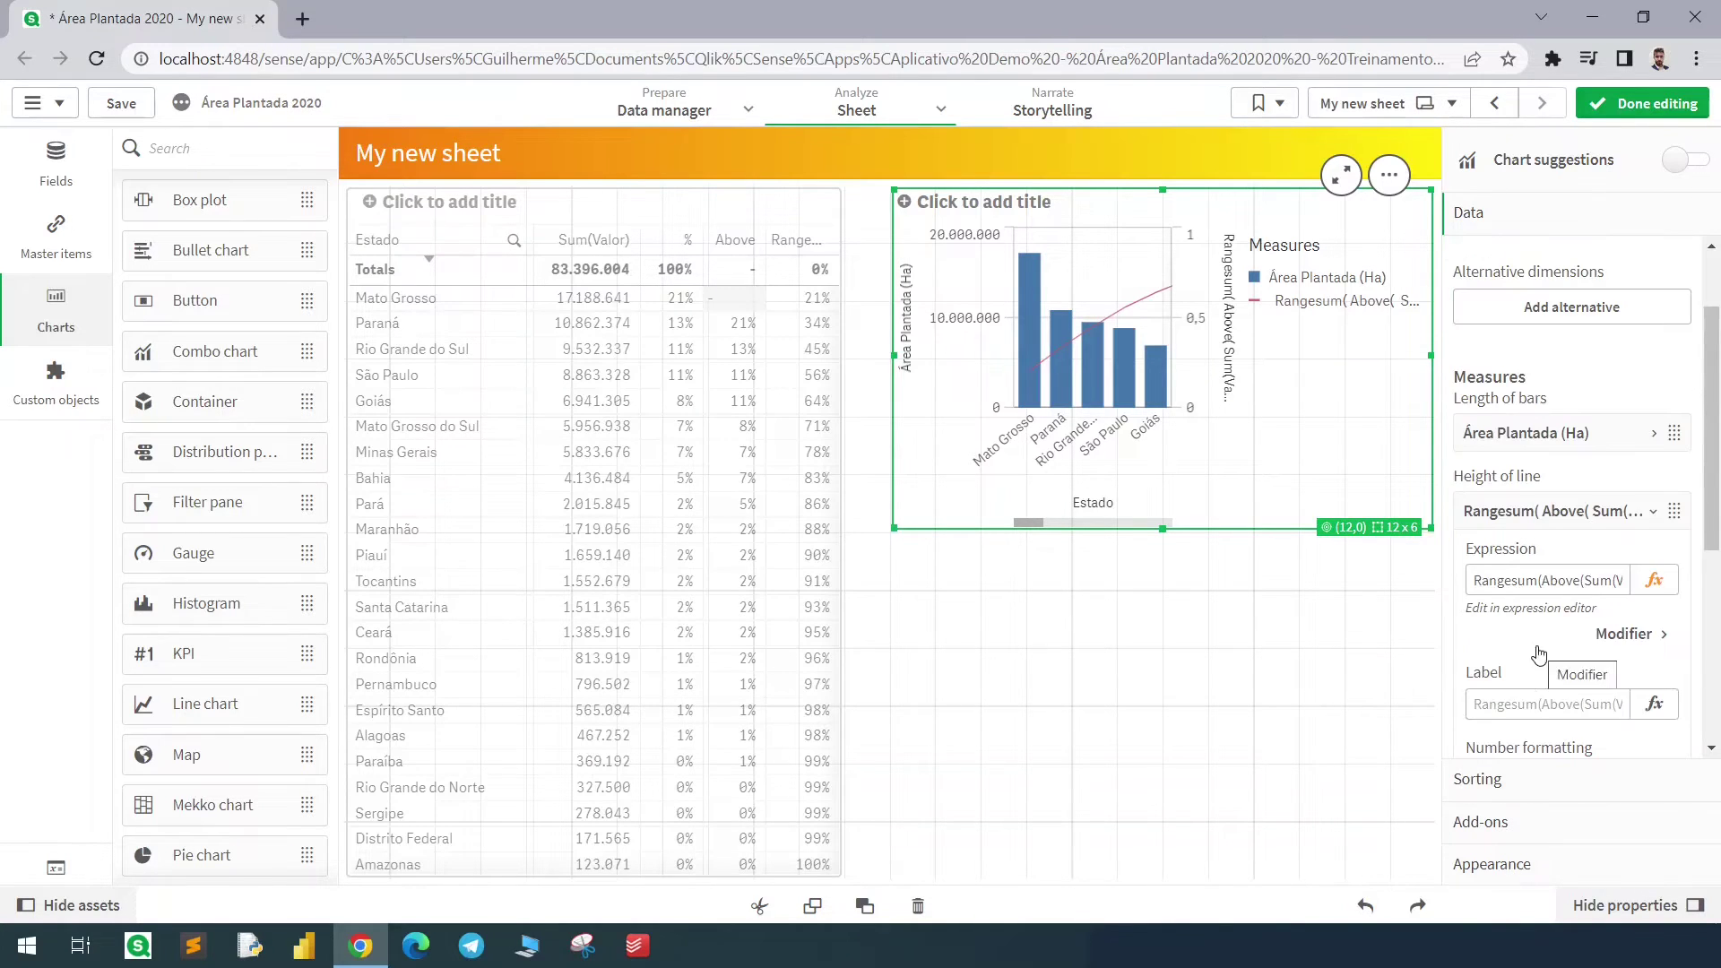
left_click(1525, 705)
type("Pareto")
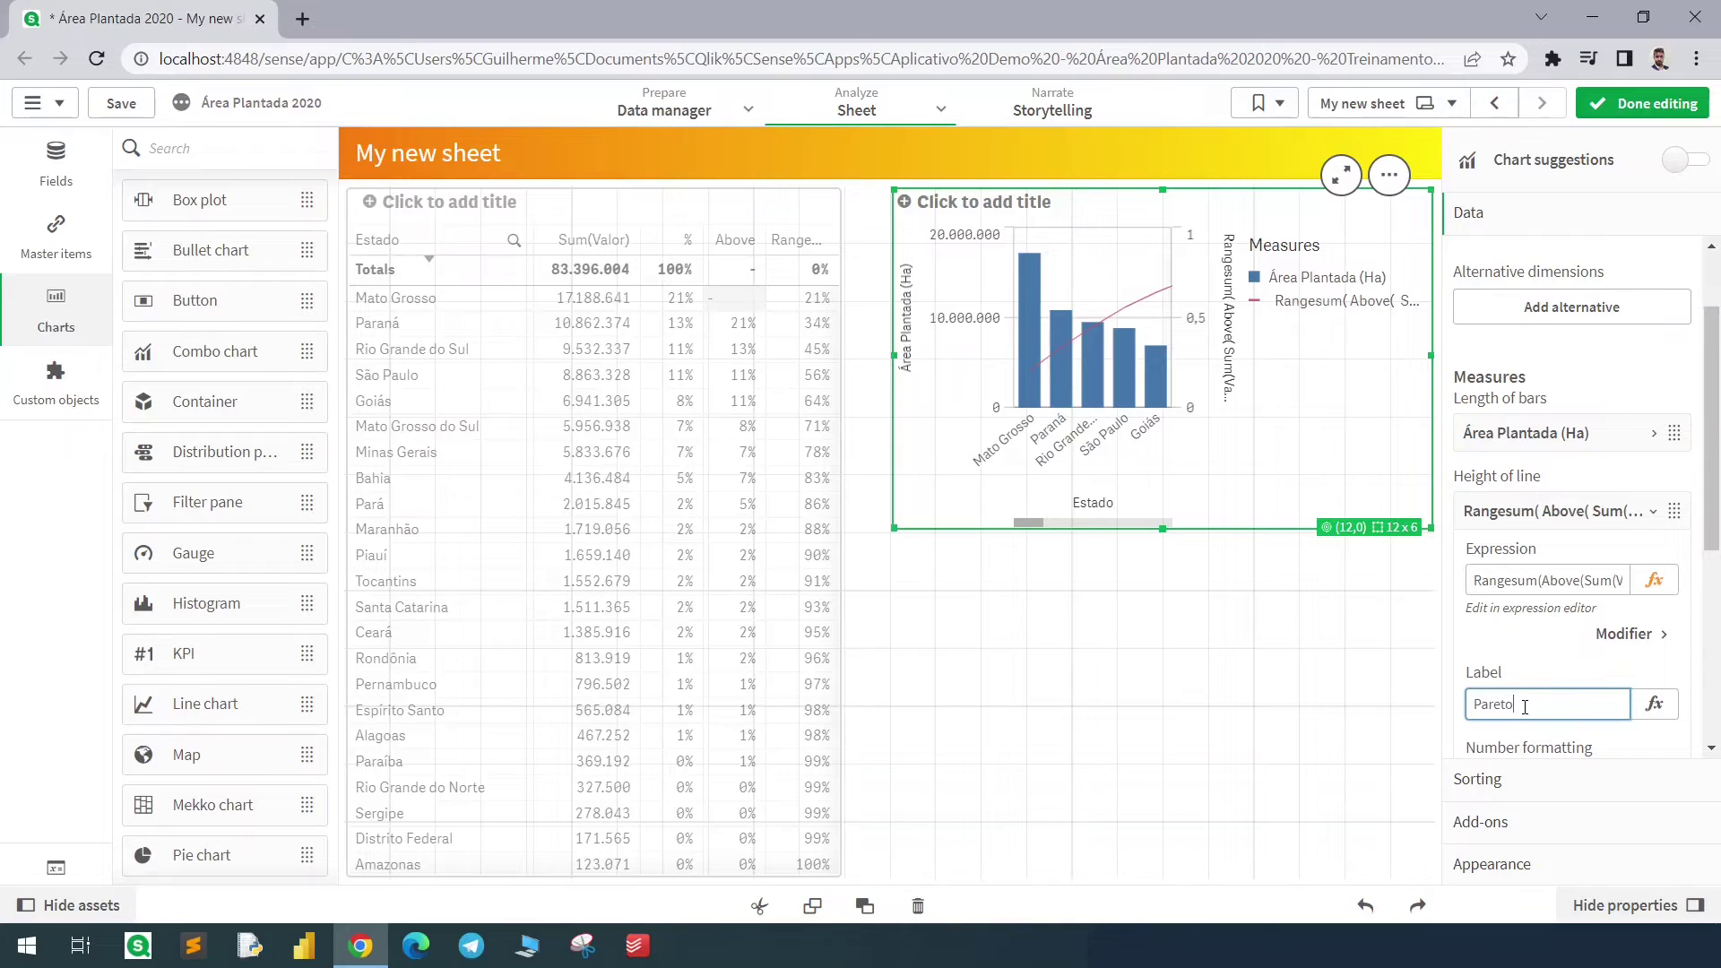
key("Tab")
scroll(1535, 695, "down", 3)
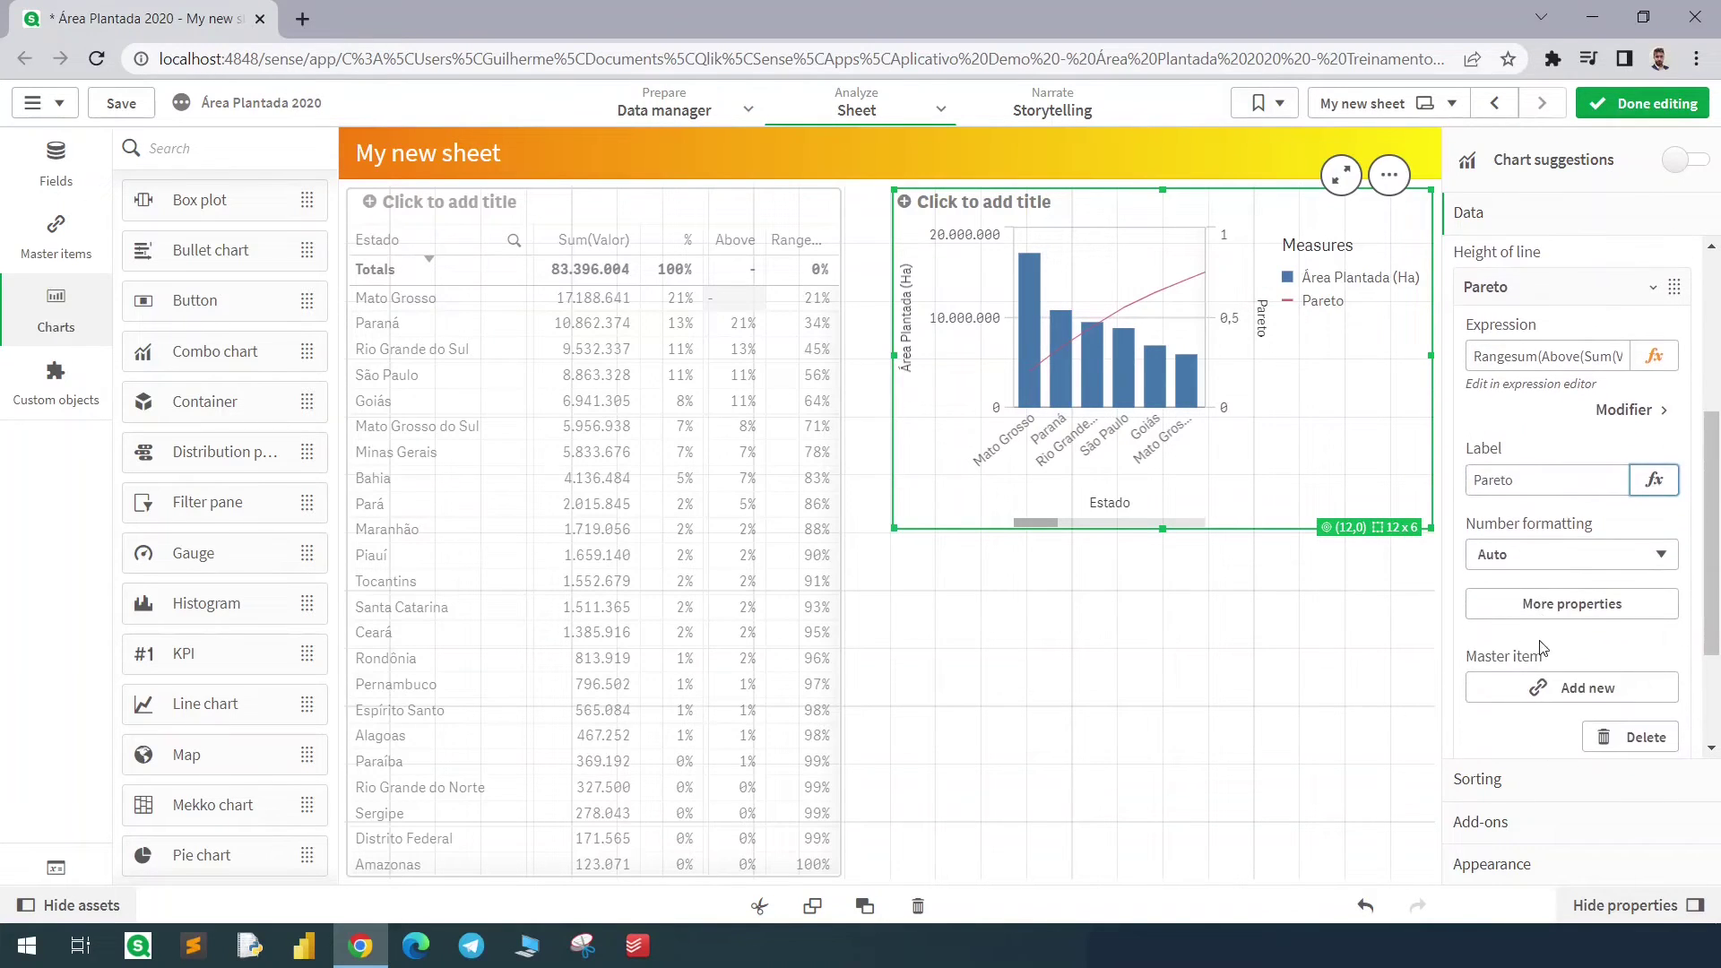
left_click(1523, 549)
left_click(1524, 569)
left_click(1527, 569)
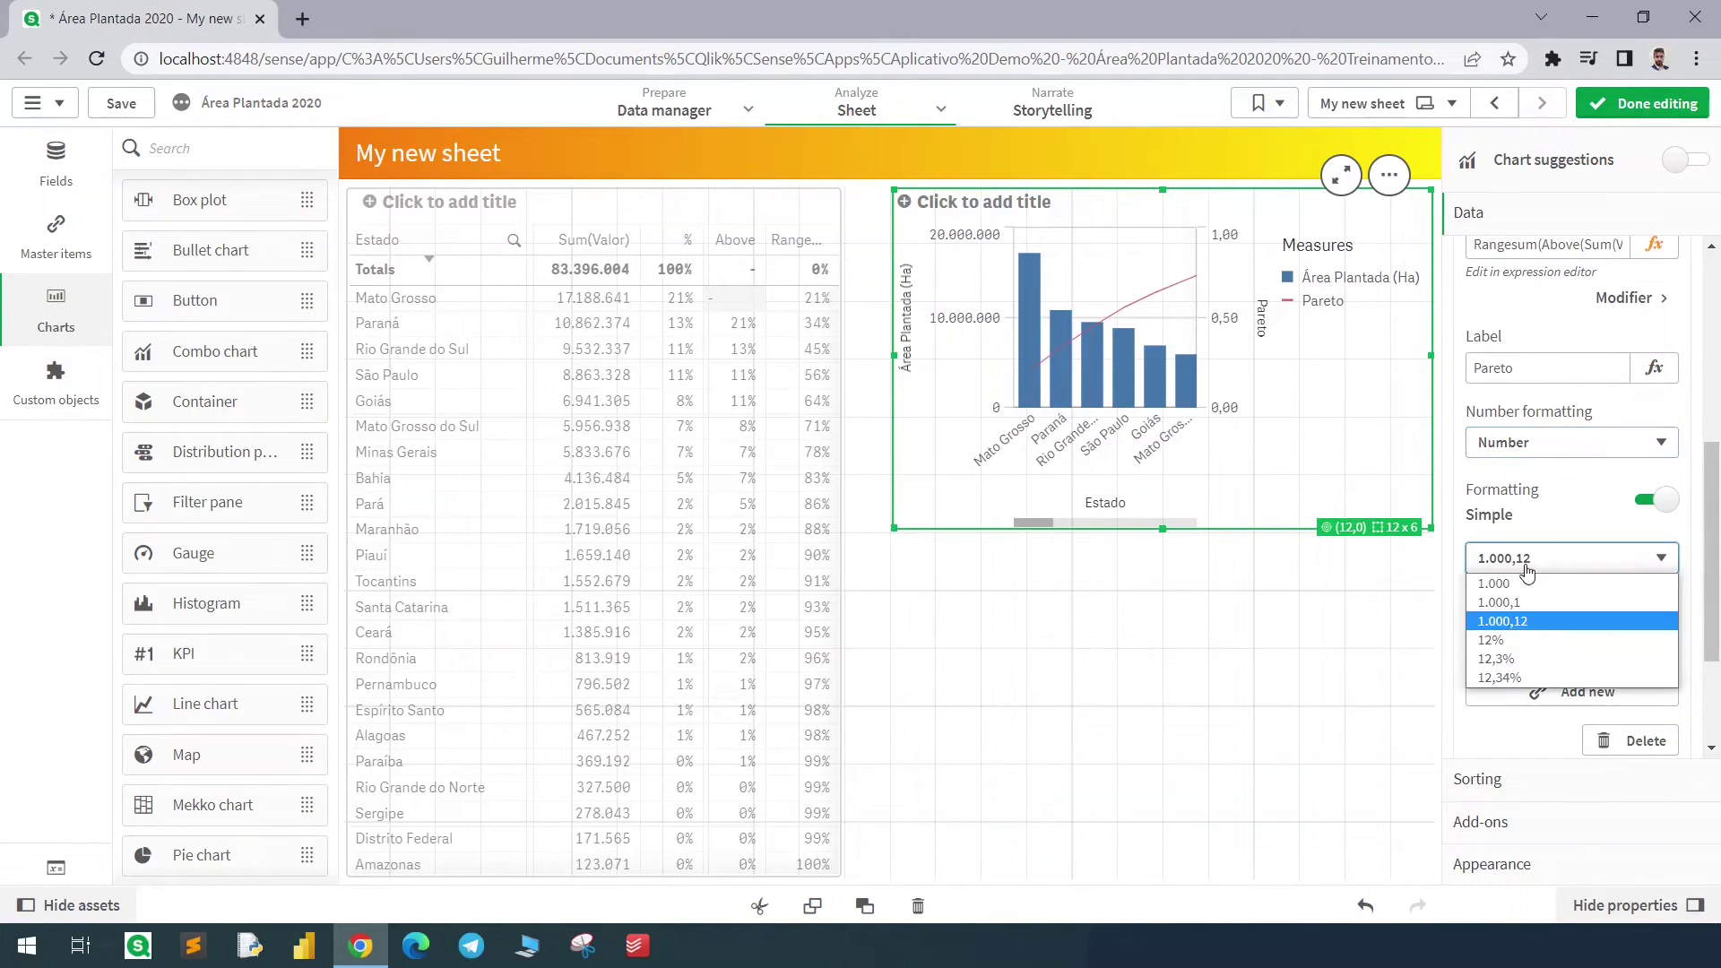
left_click(1511, 640)
- Set the Pareto Y-axis range to Custom so it runs from 0% to 100%
left_click(1492, 864)
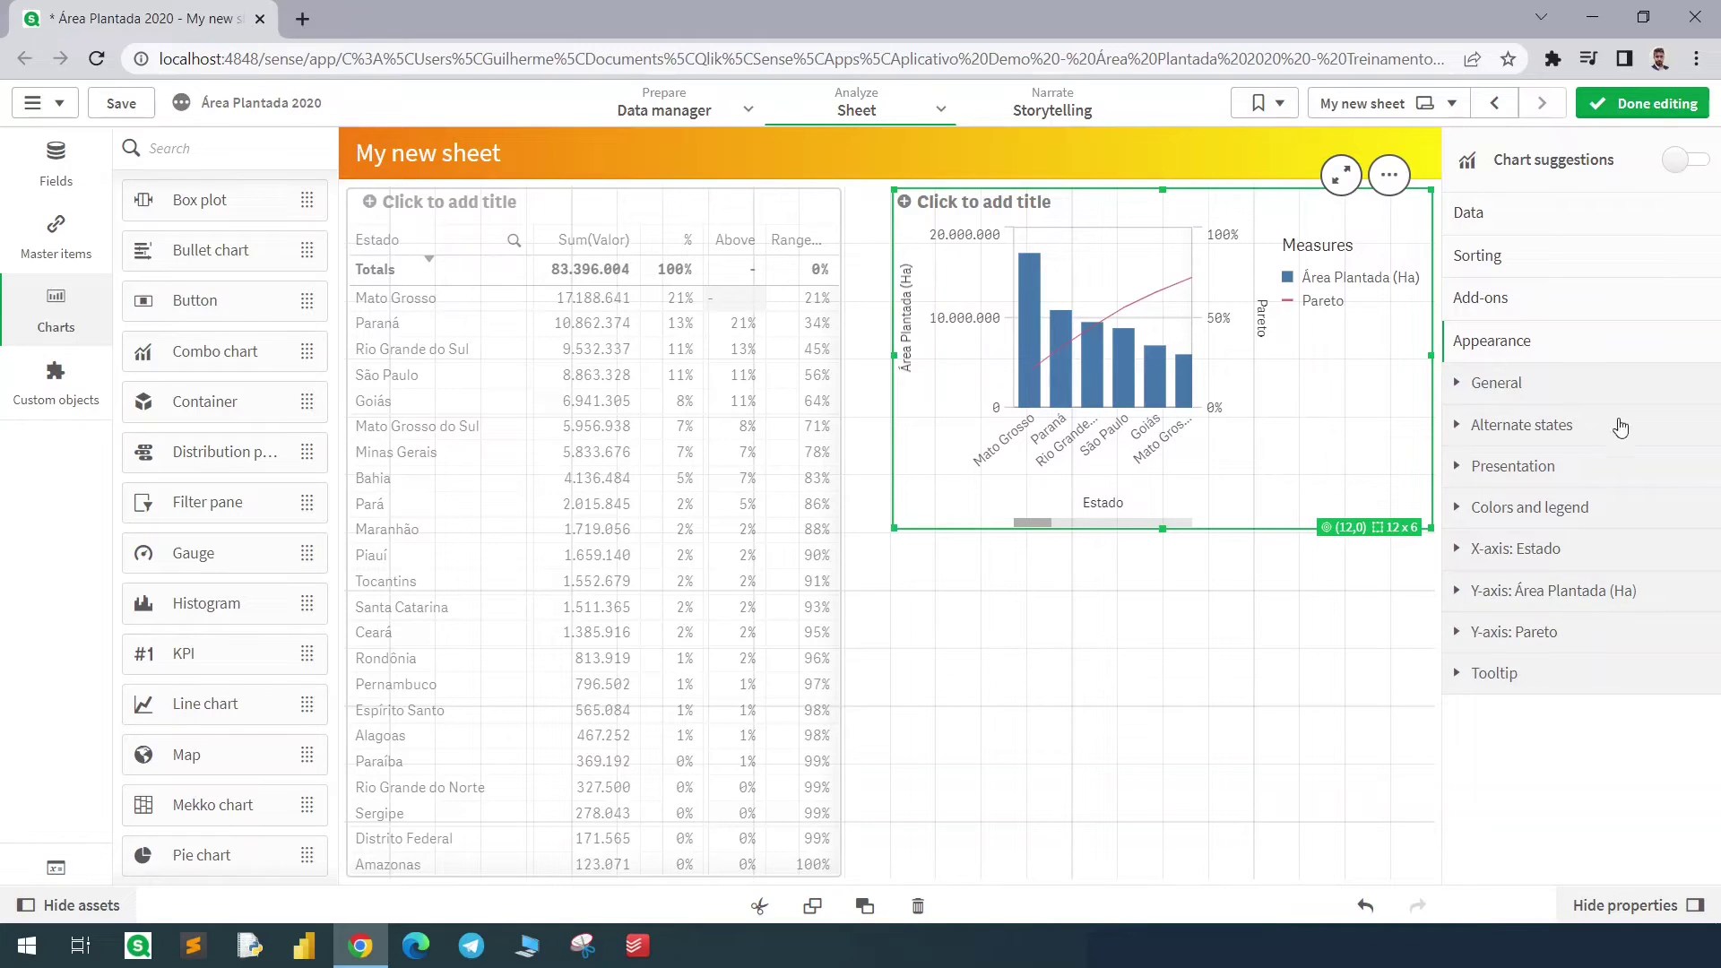
left_click(1342, 179)
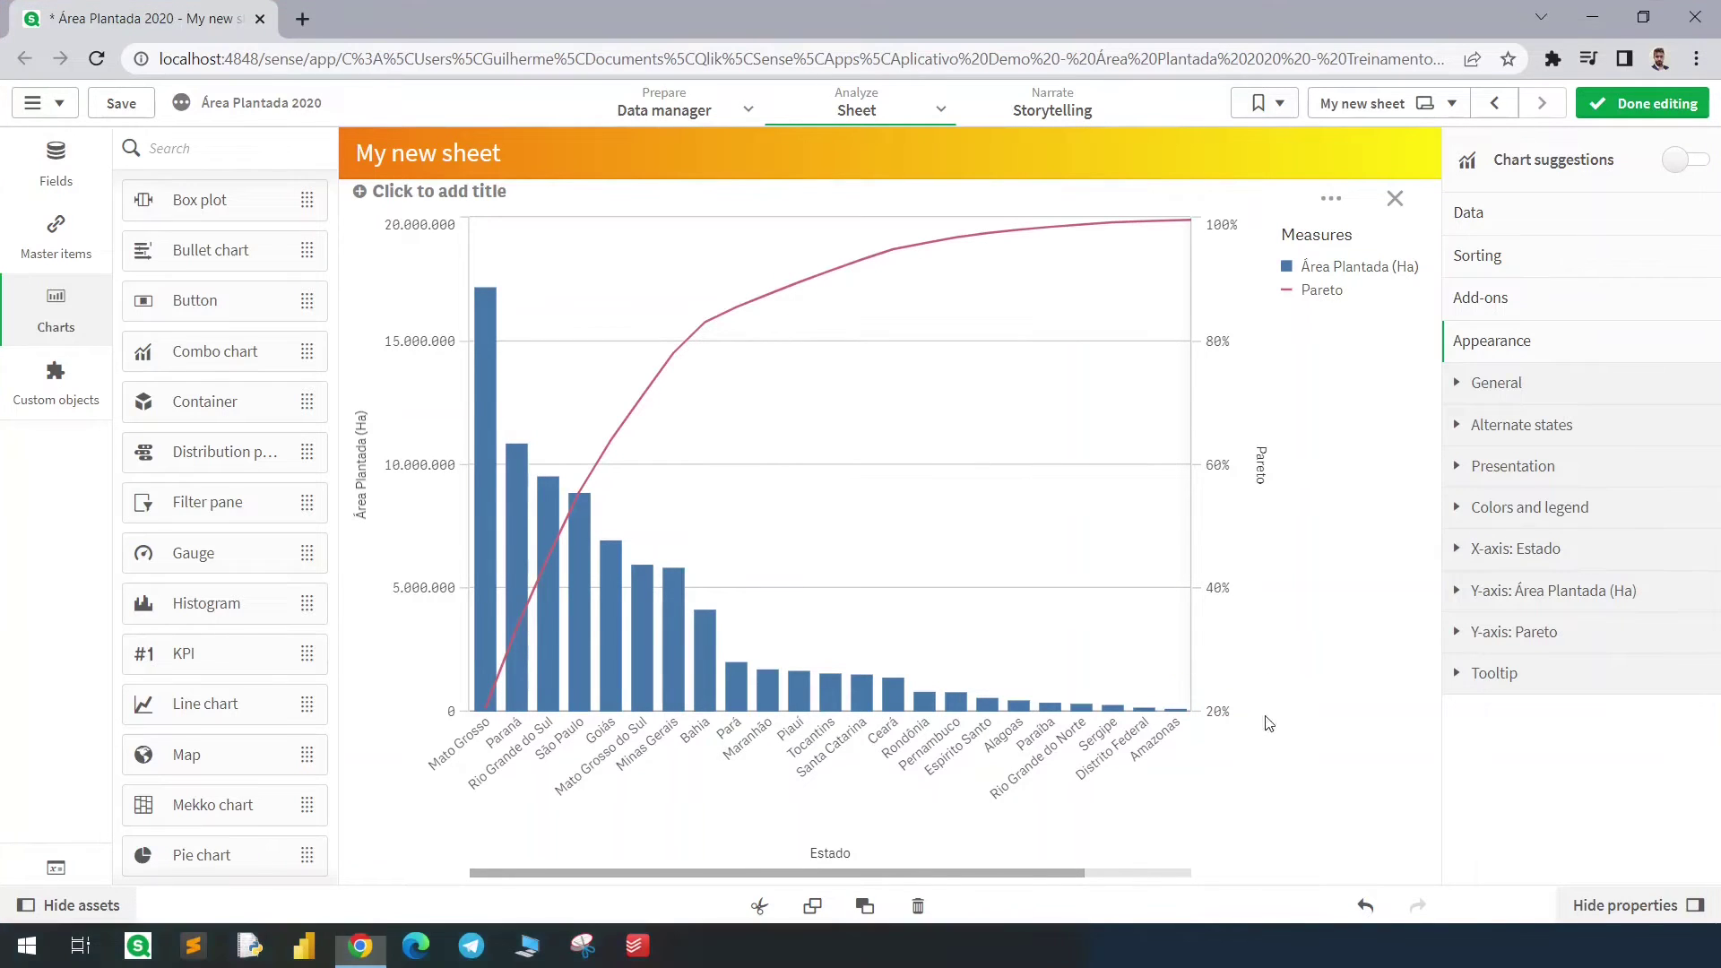
left_click(1555, 633)
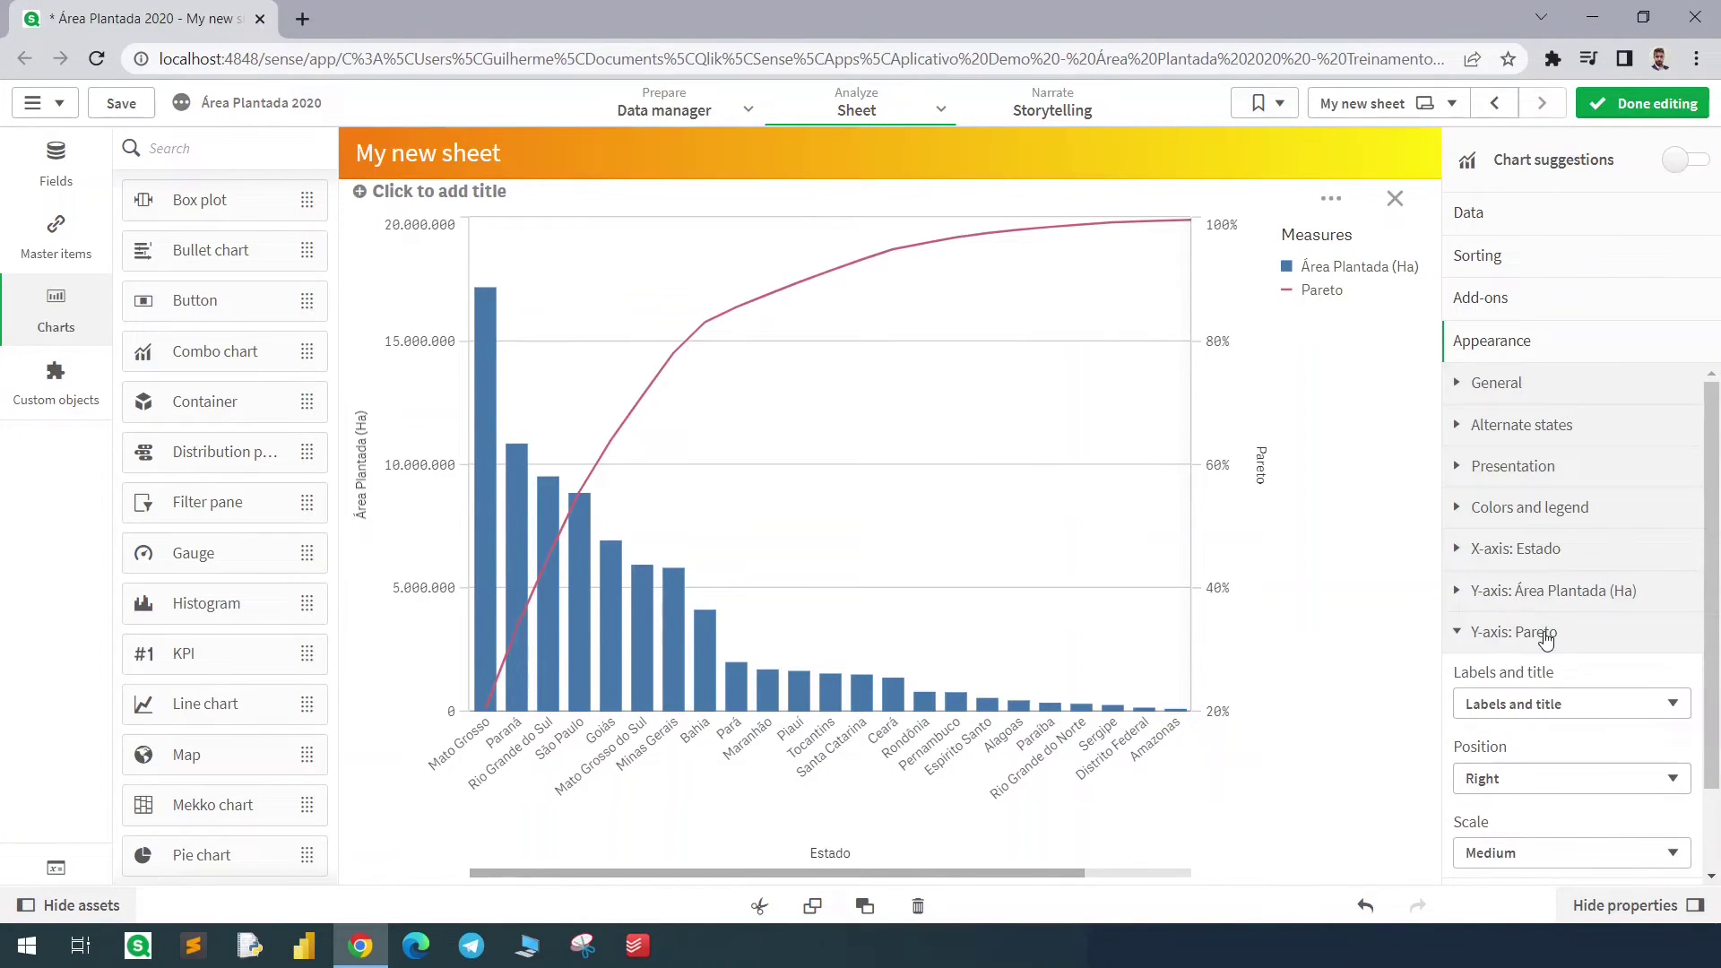
scroll(1571, 681, "down", 2)
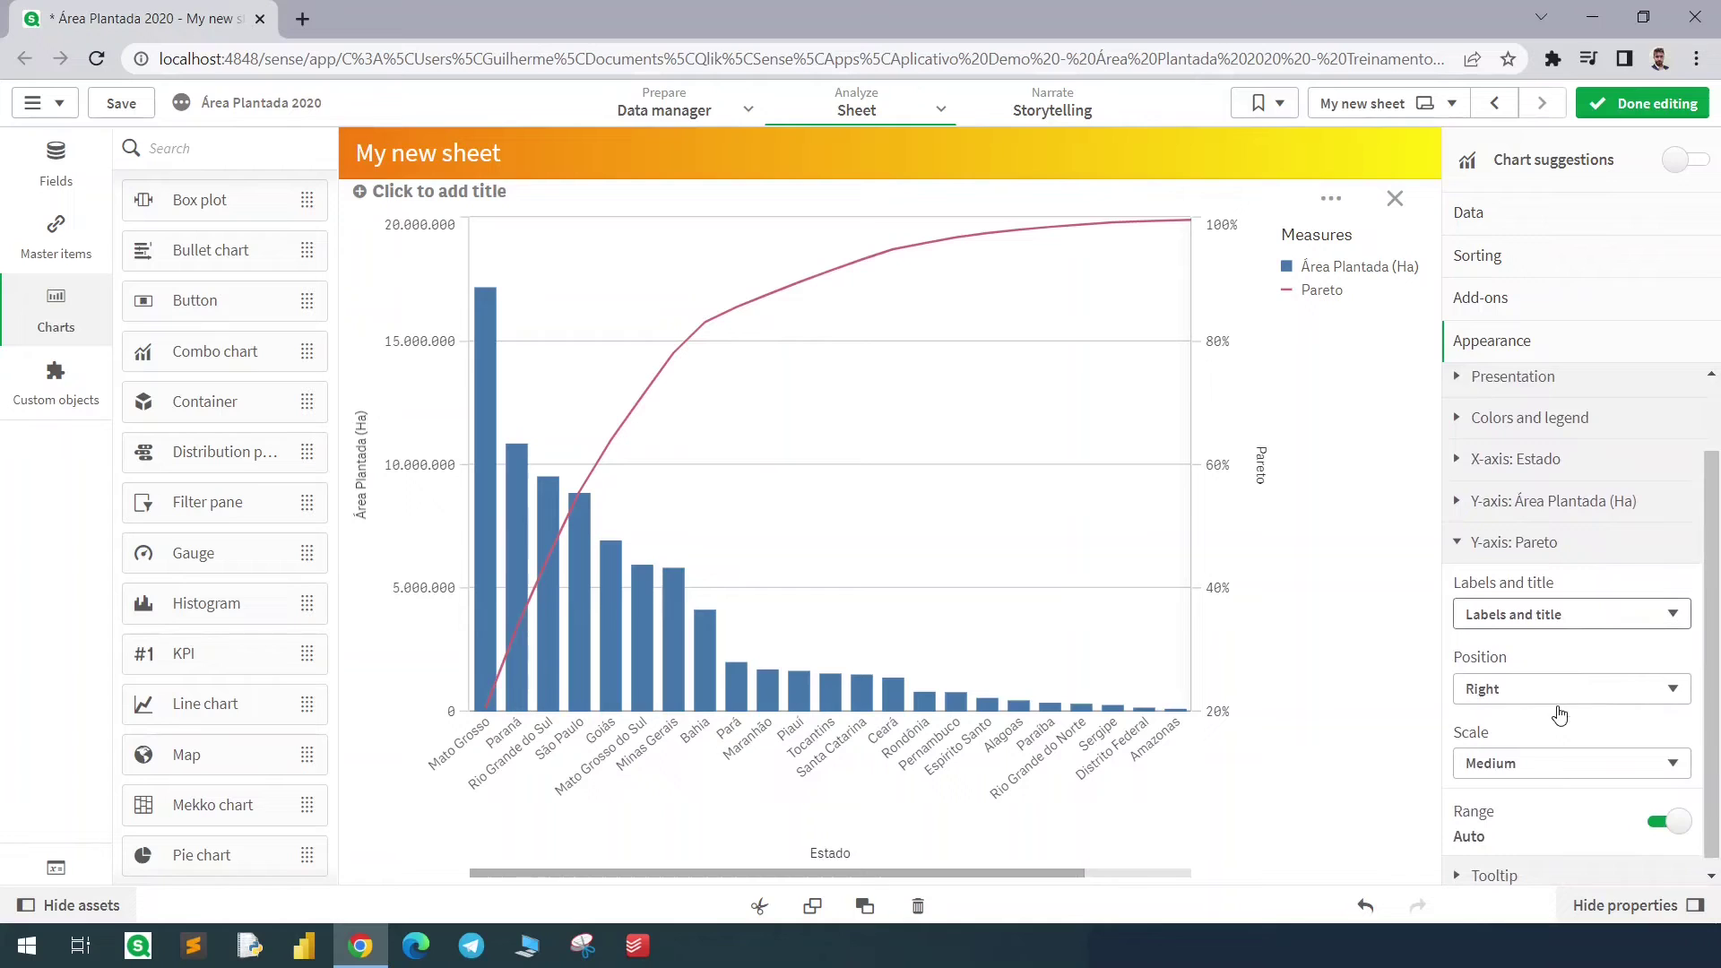
left_click(1654, 812)
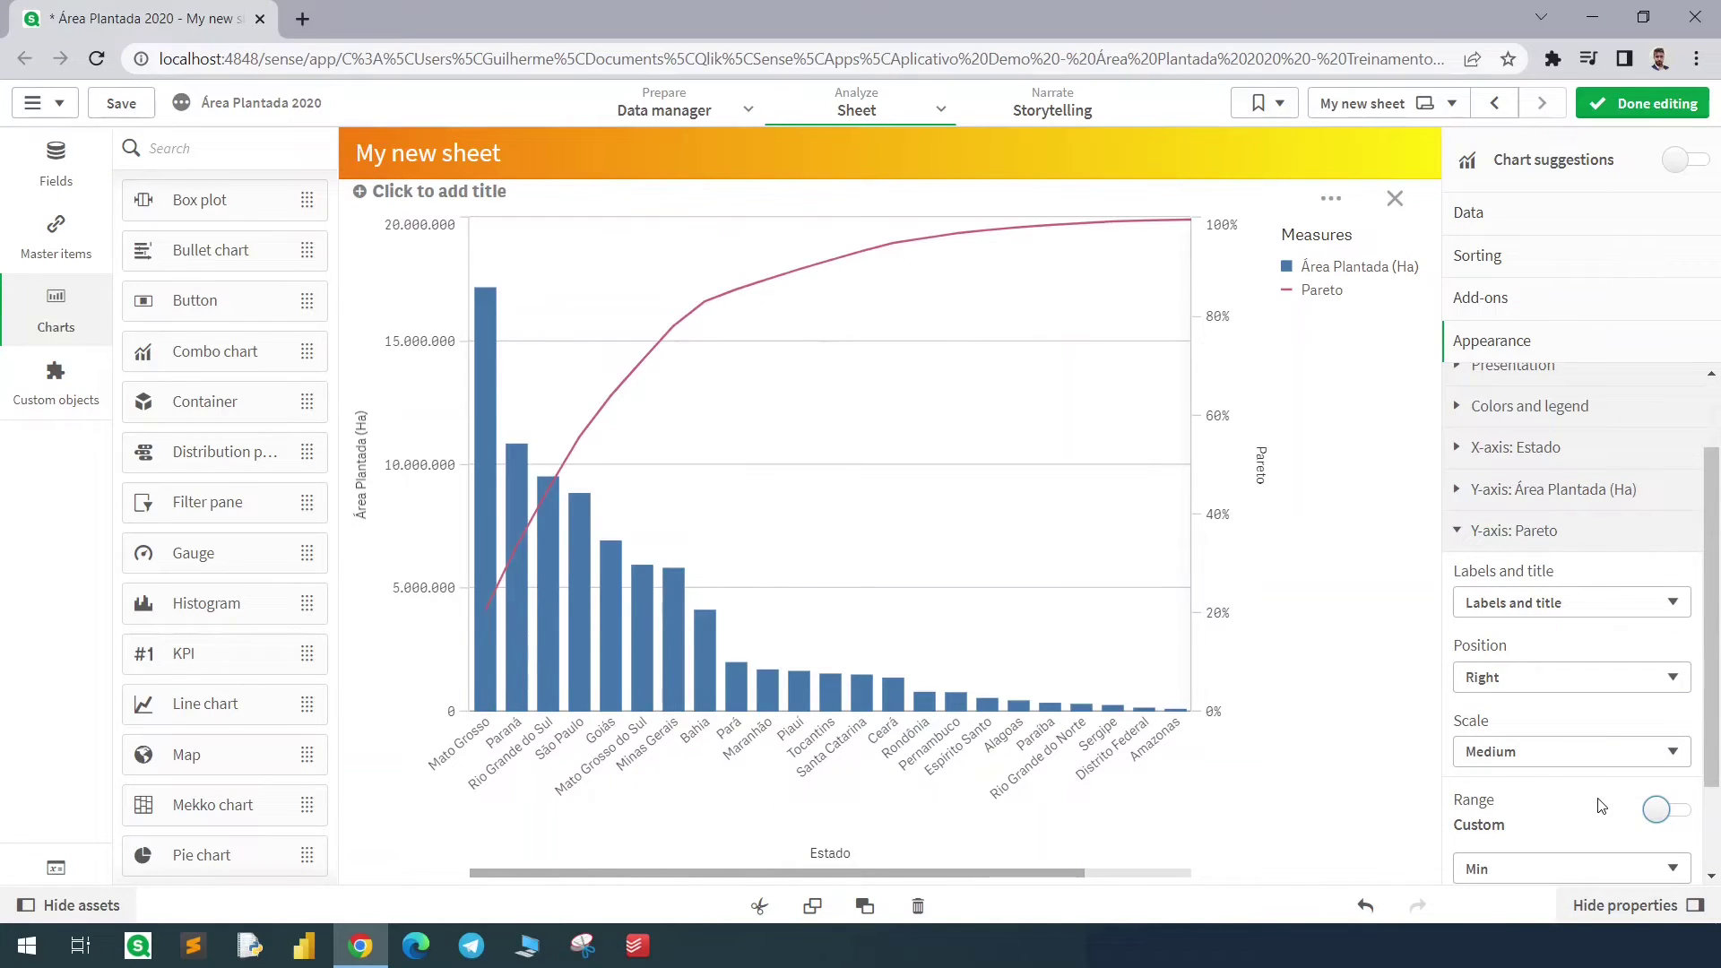
scroll(1605, 810, "down", 2)
left_click(1483, 404)
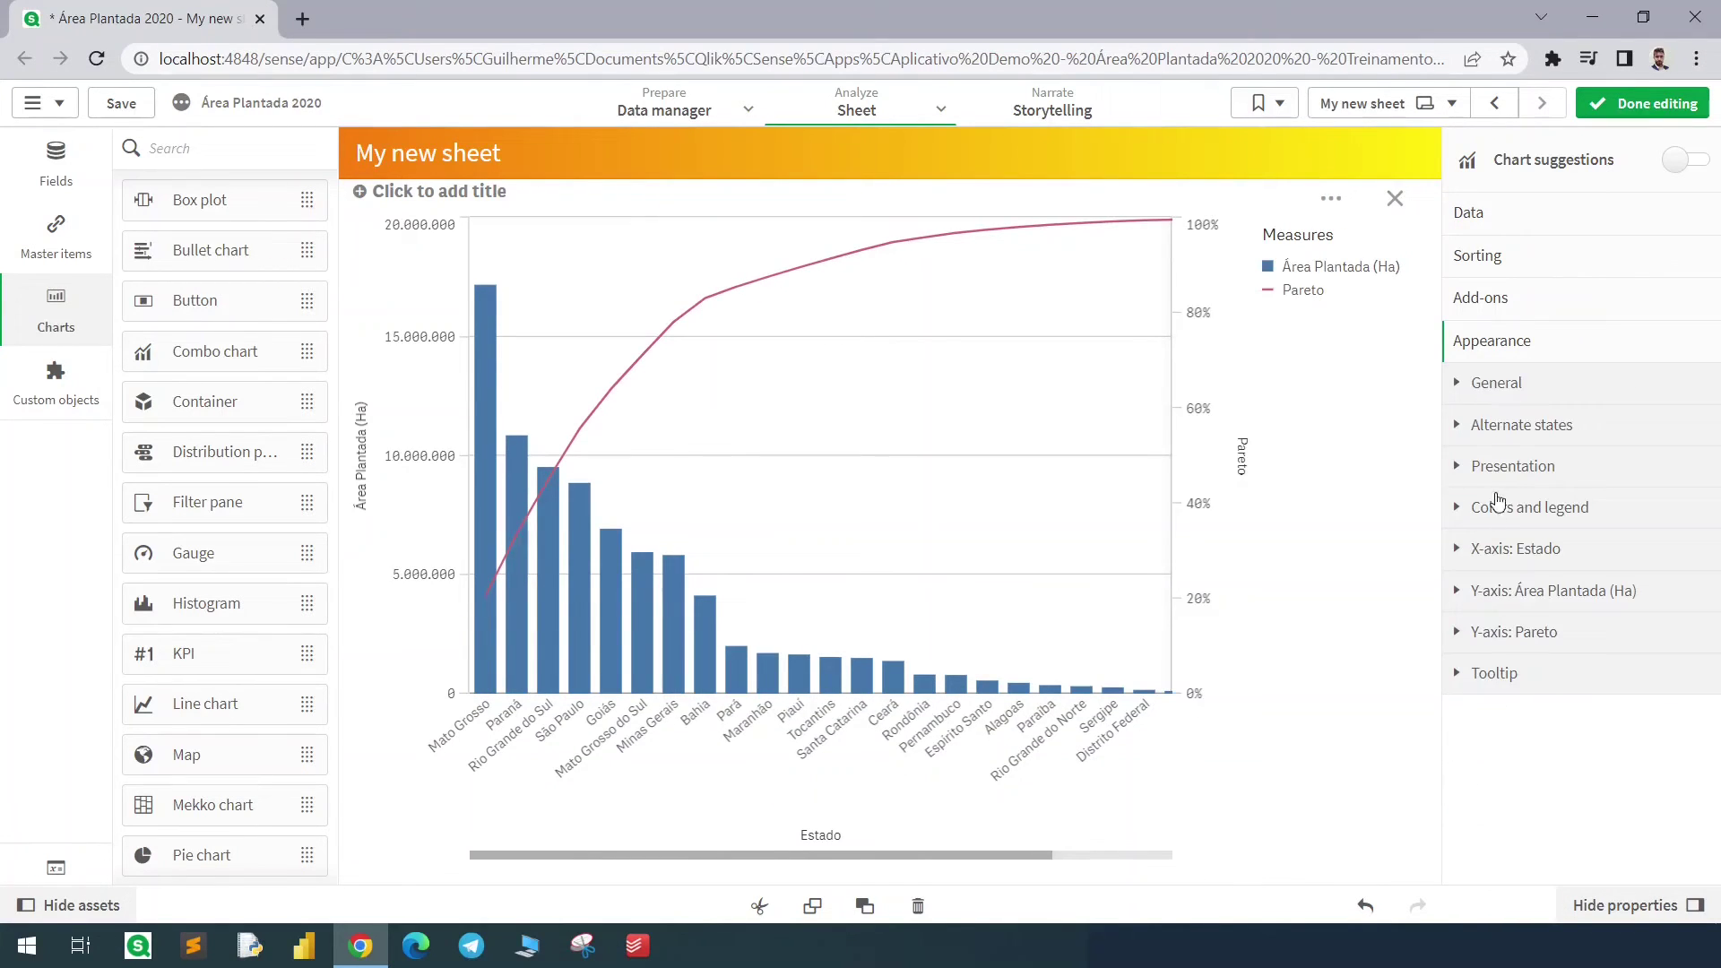
- Close the enlarged chart and view the Rangesum table beside the Pareto combo chart
left_click(1395, 199)
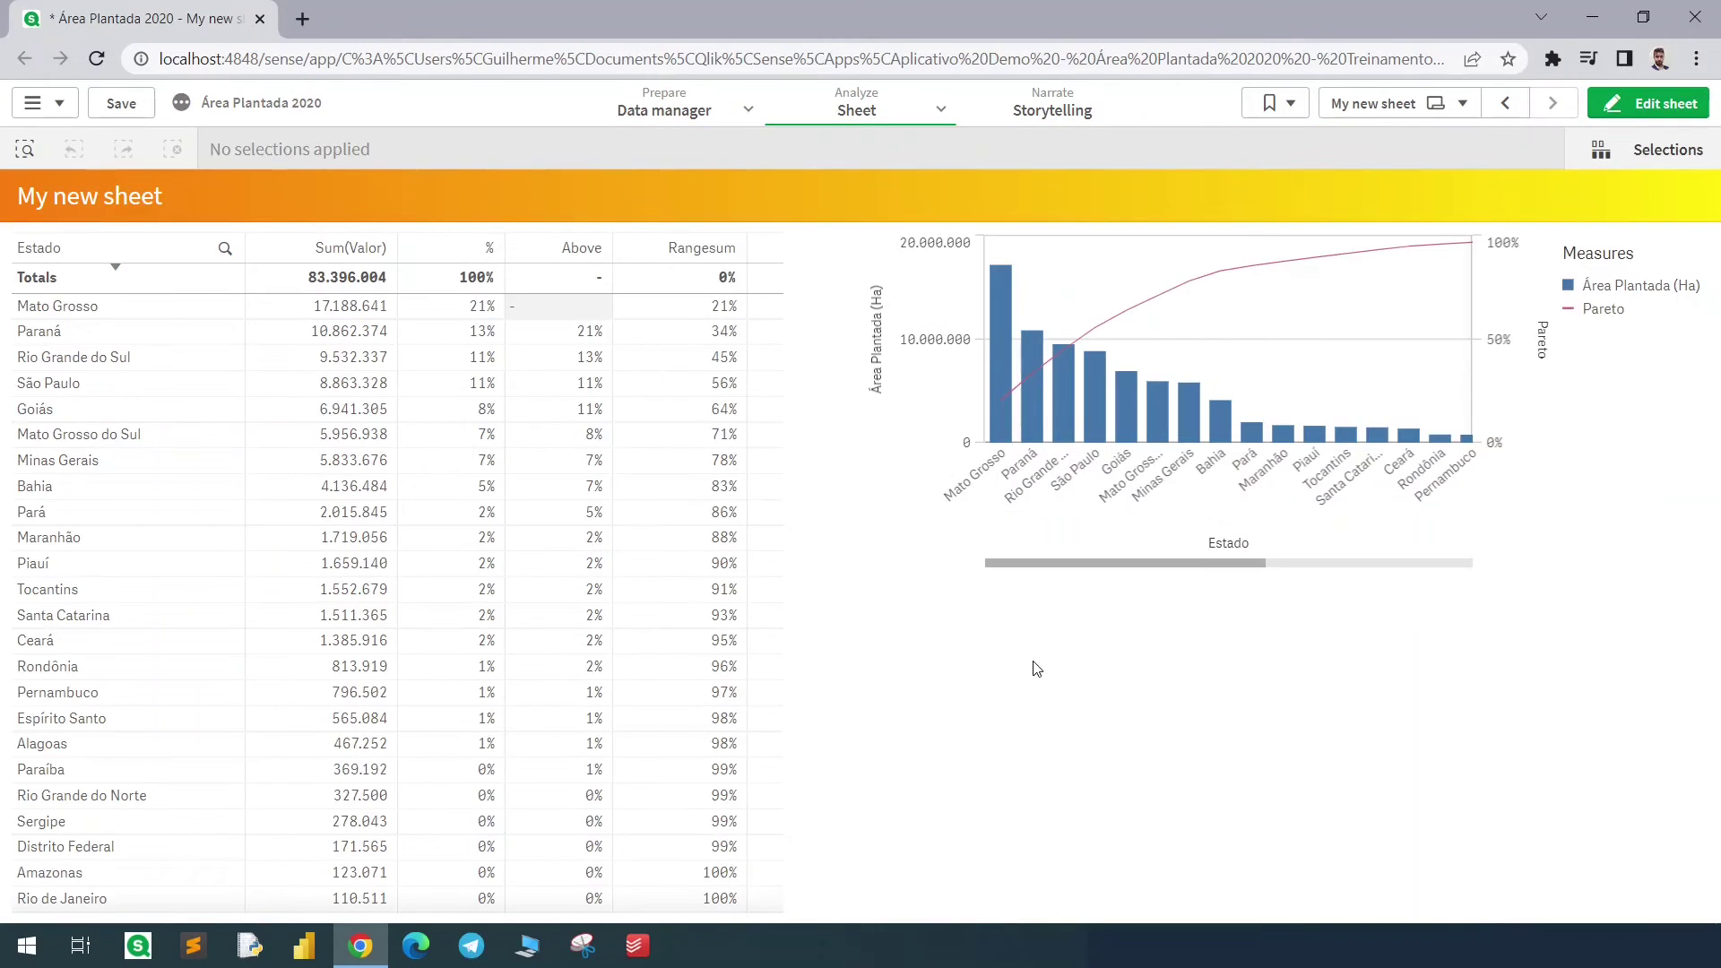
key("ctrl+2")
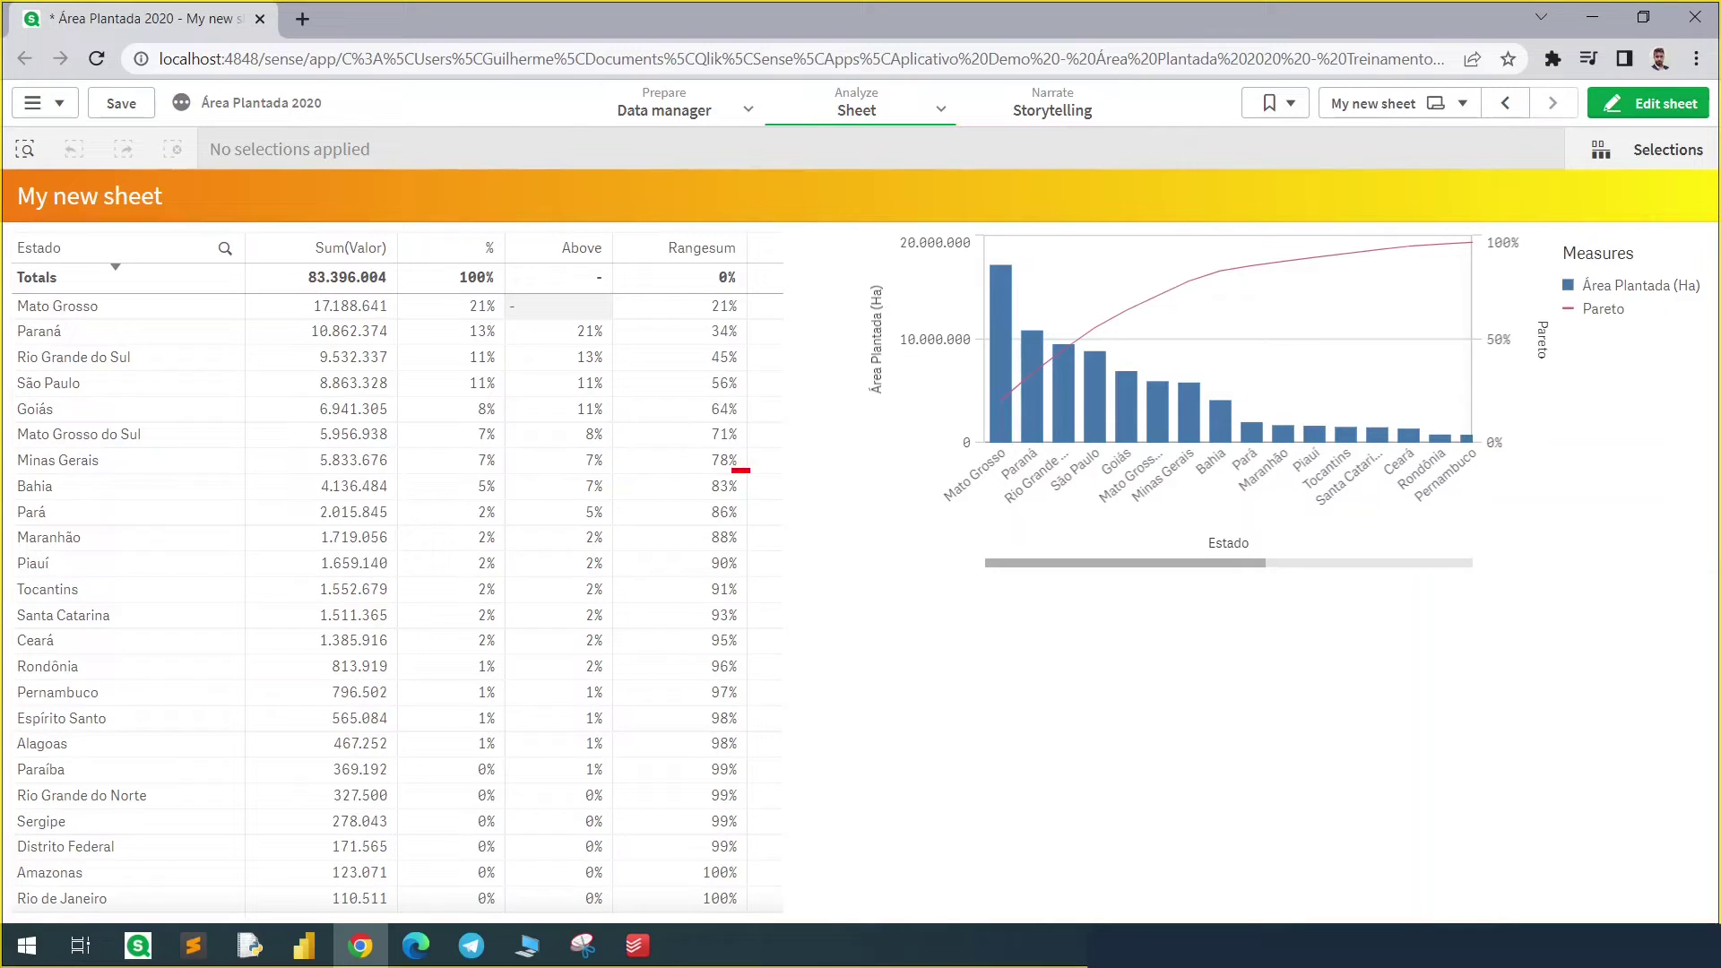
mouse_move(740, 469)
left_mouse_down()
mouse_move(647, 363)
mouse_move(751, 285)
mouse_move(752, 468)
left_mouse_up()
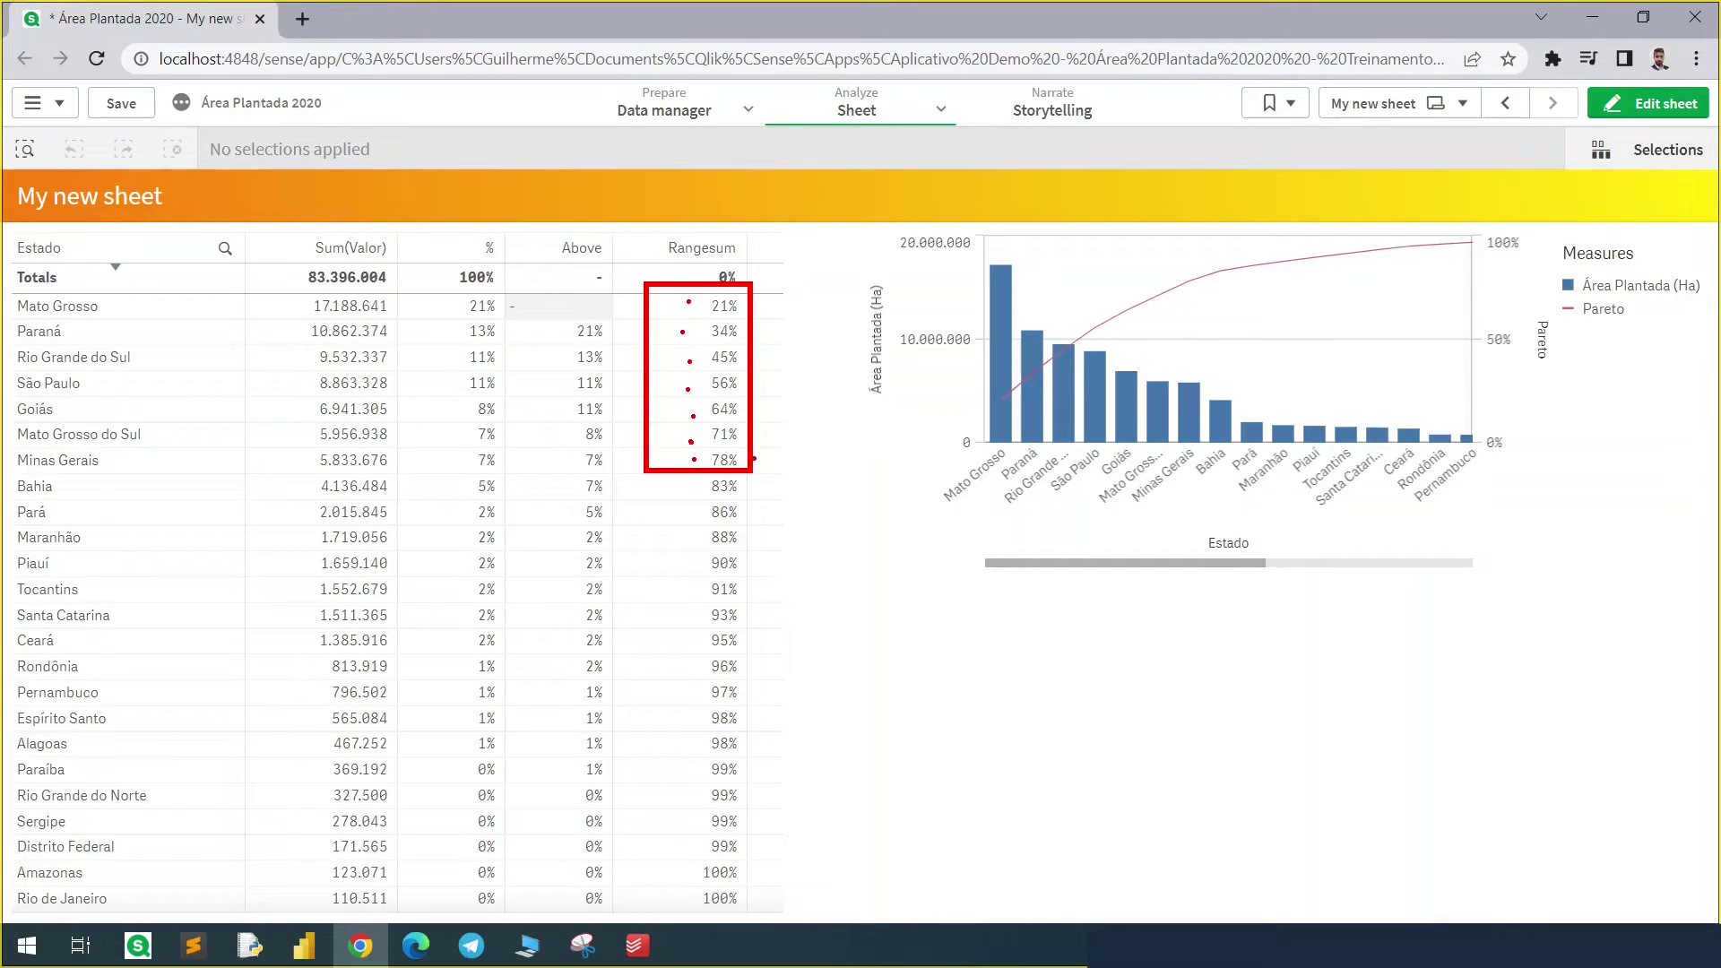
key("Escape")
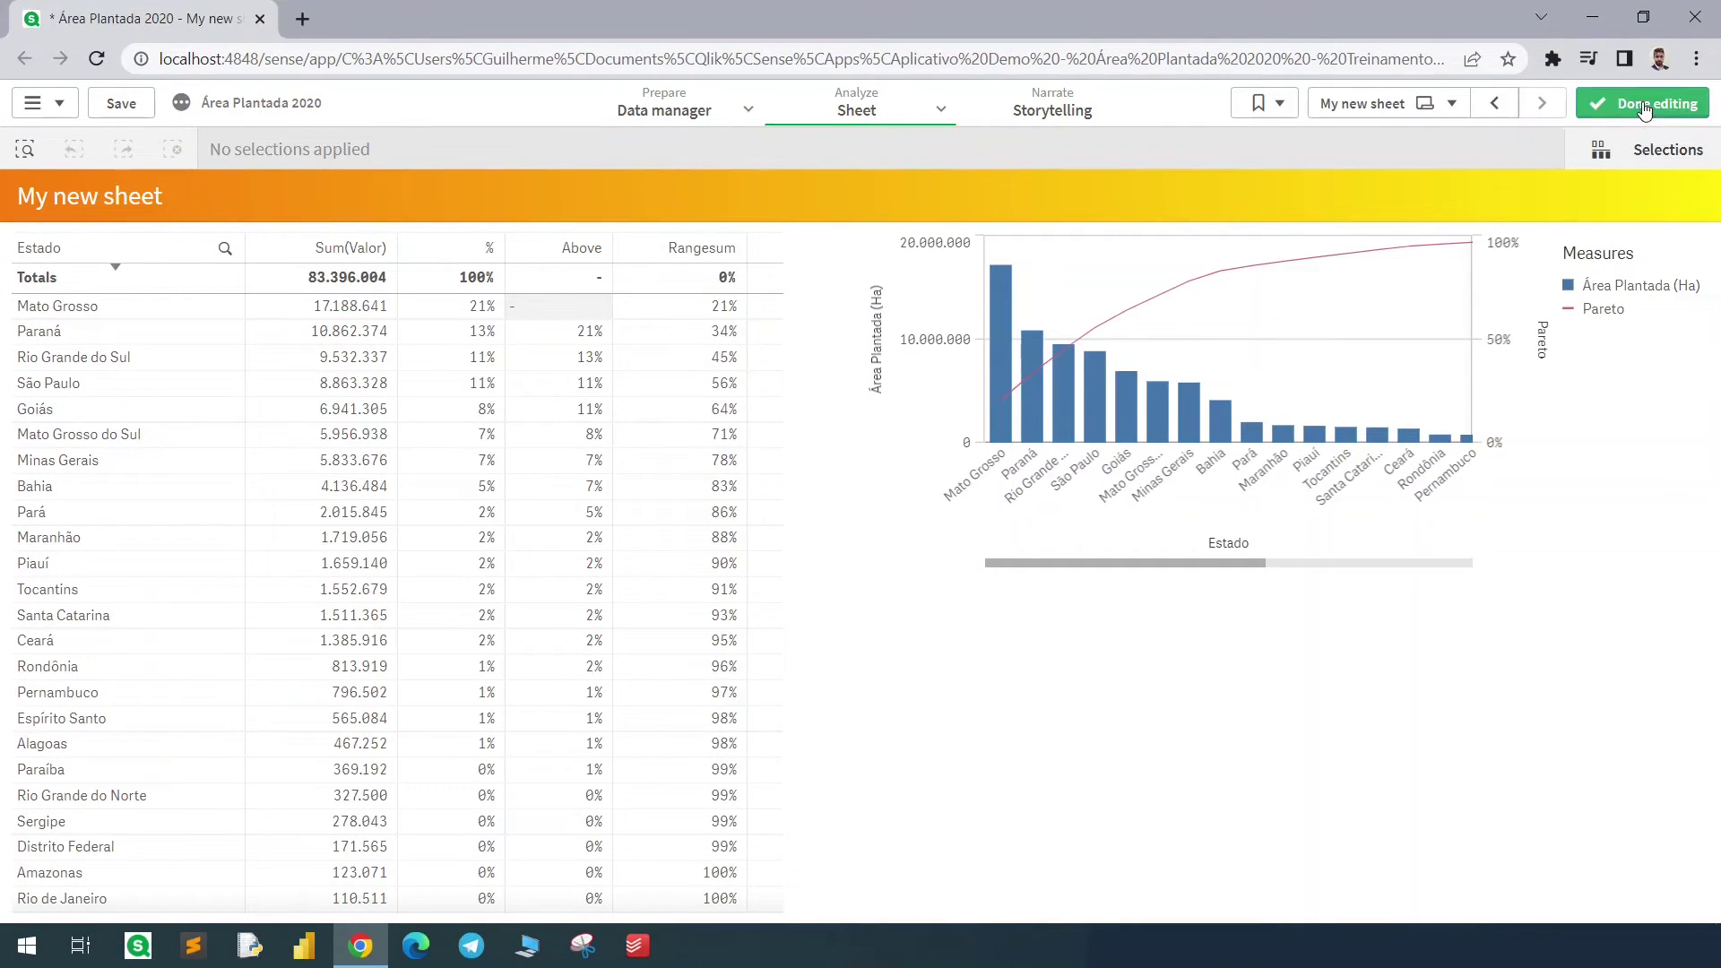
- Back in edit mode, copy the Rangesum cumulative-share expression from the line measure
left_click(1644, 106)
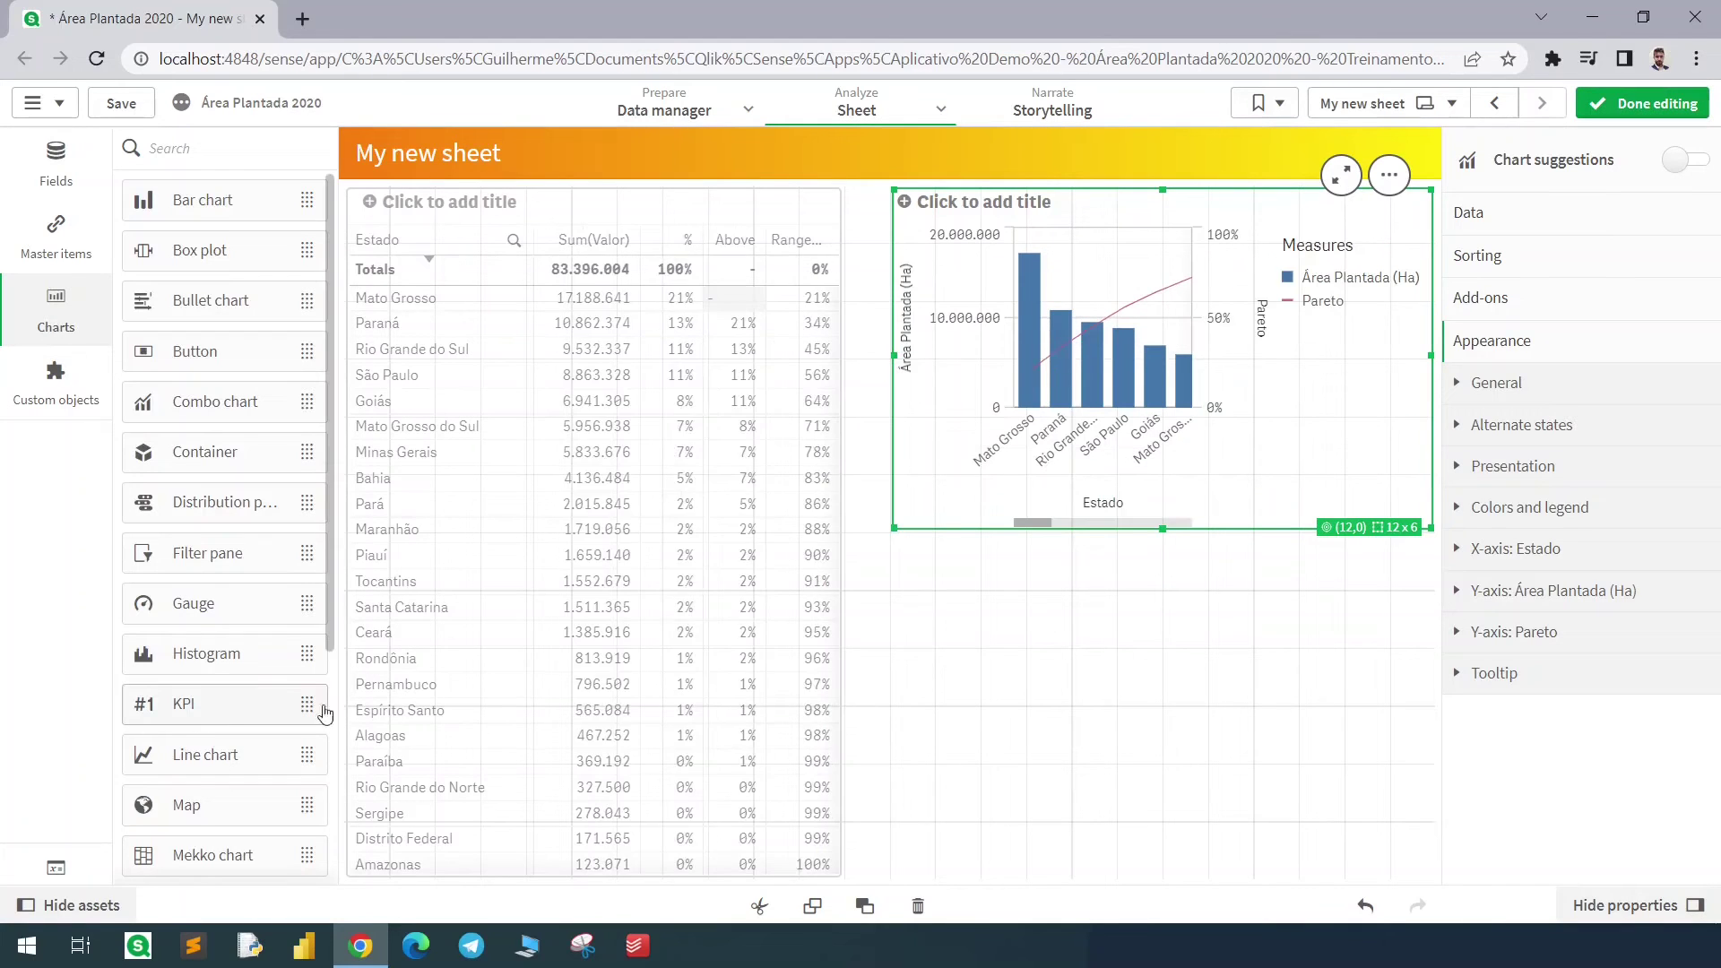
left_click(1544, 692)
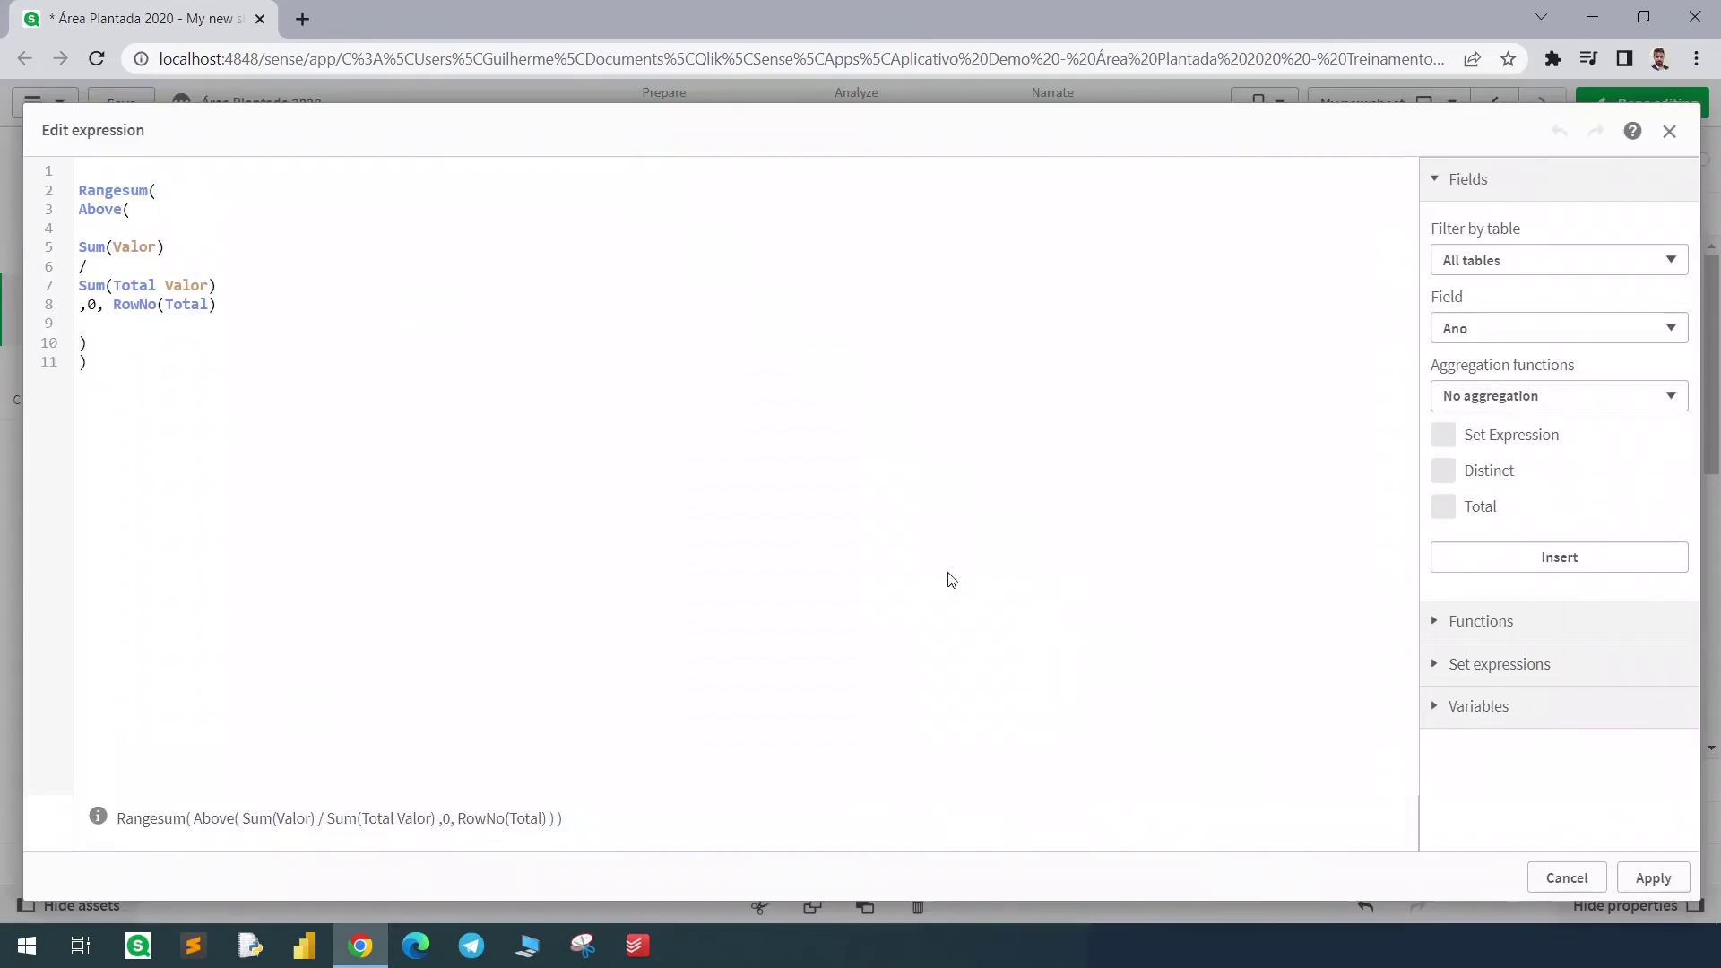
left_click_drag(150, 358, 81, 164)
key("ctrl+c")
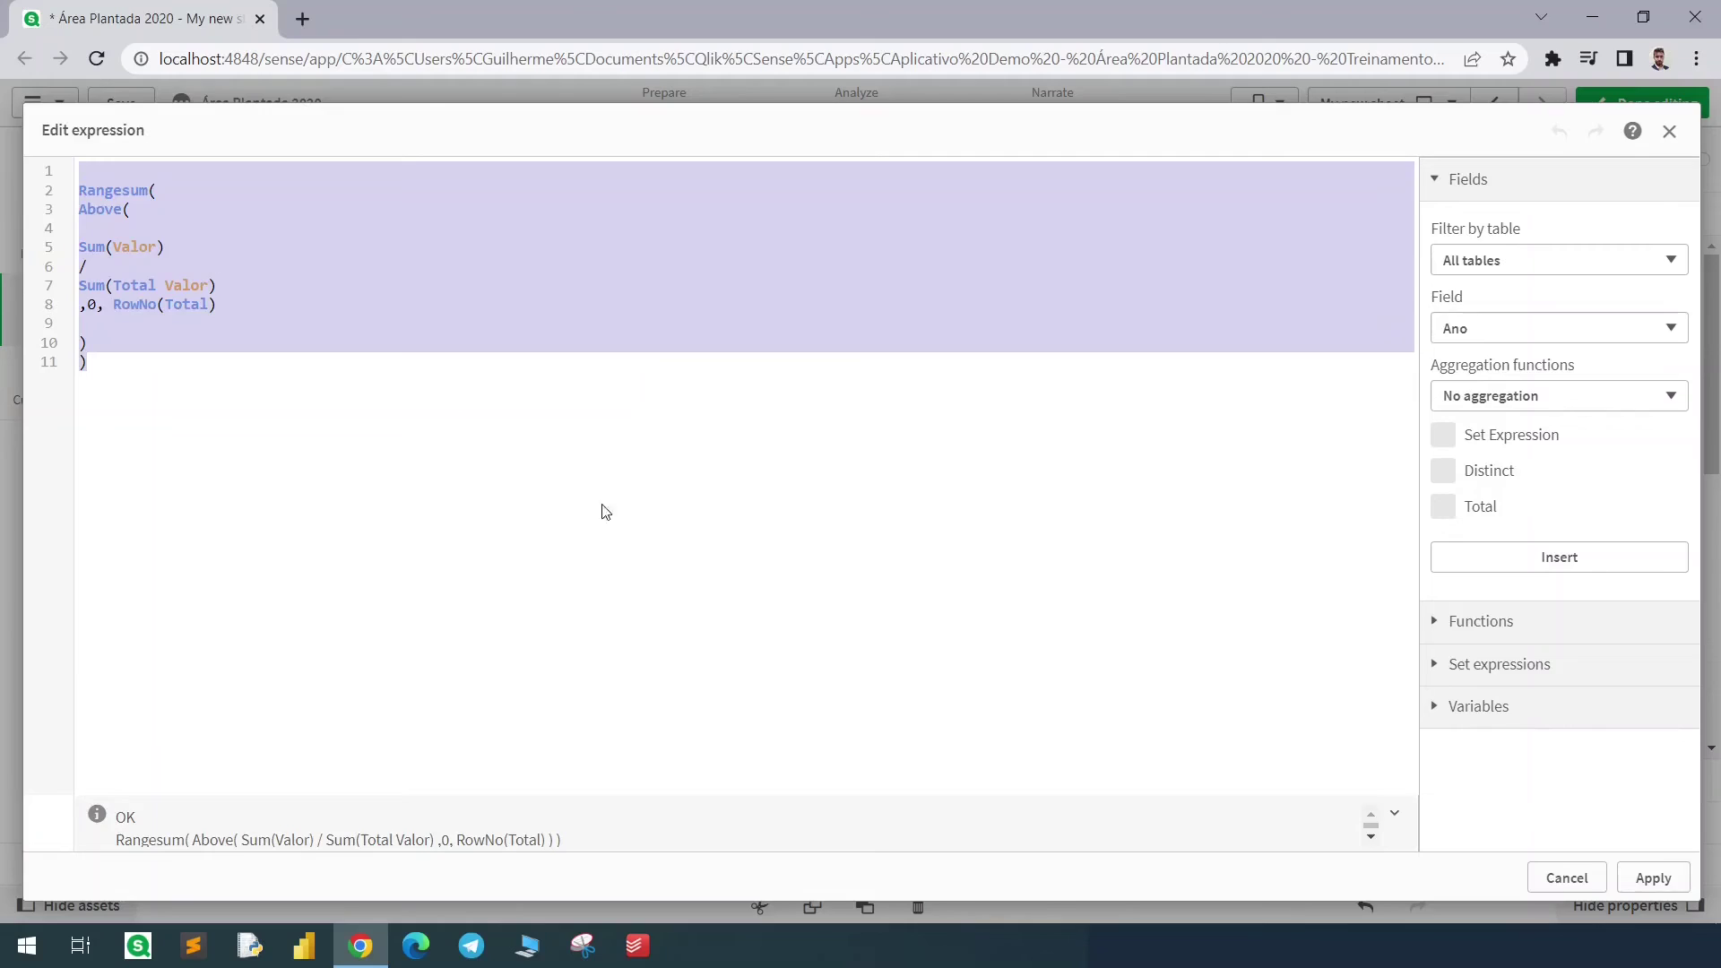
key("Escape")
left_click(1242, 700)
- Add a KPI measure wrapping the pasted expression in Aggr( ..., Estado)
left_click(1235, 745)
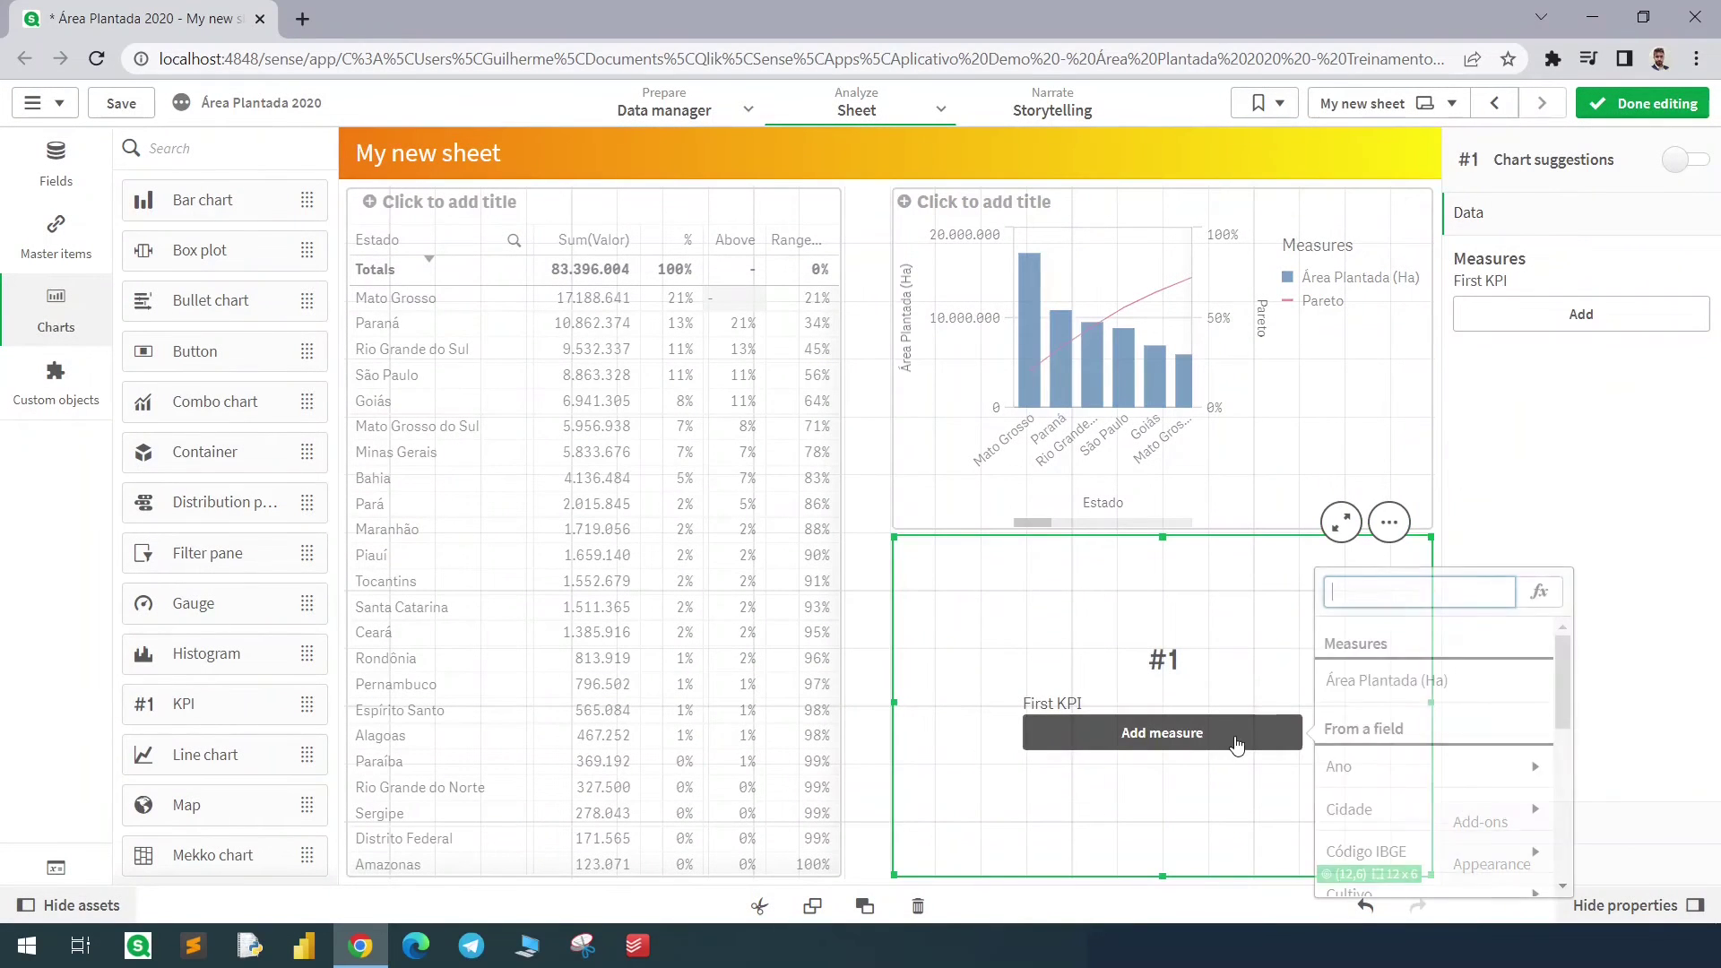
left_click(1544, 594)
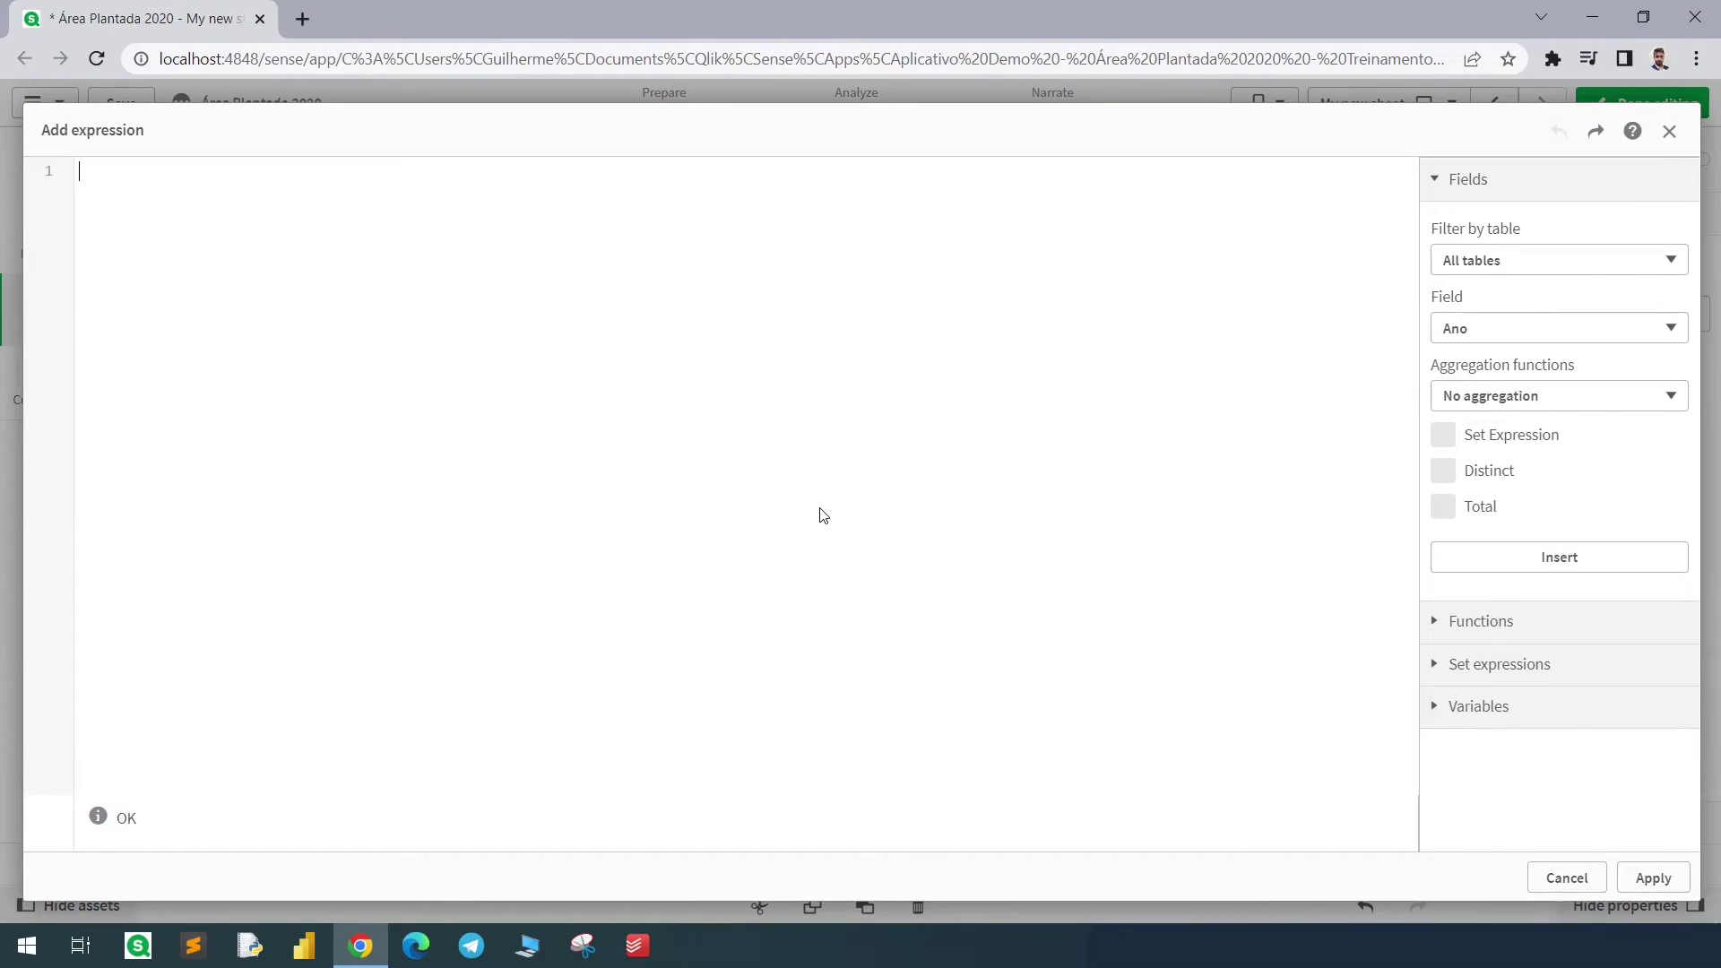
type("Aggr(")
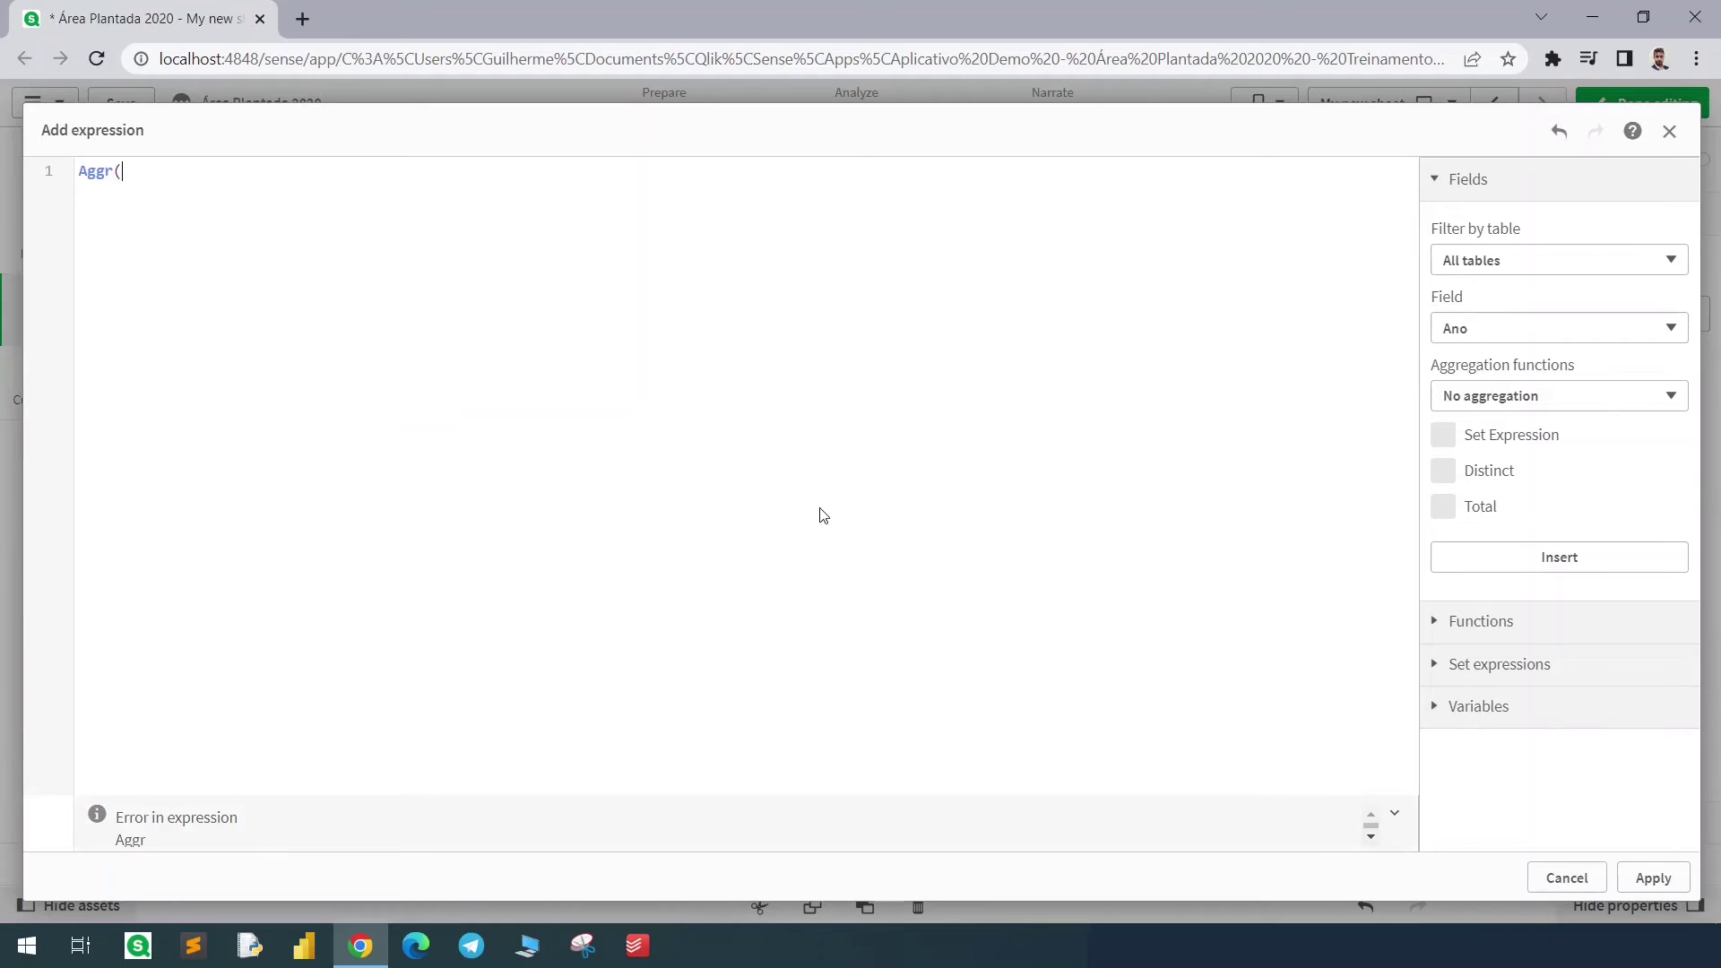
key("Return")
key("ctrl+v")
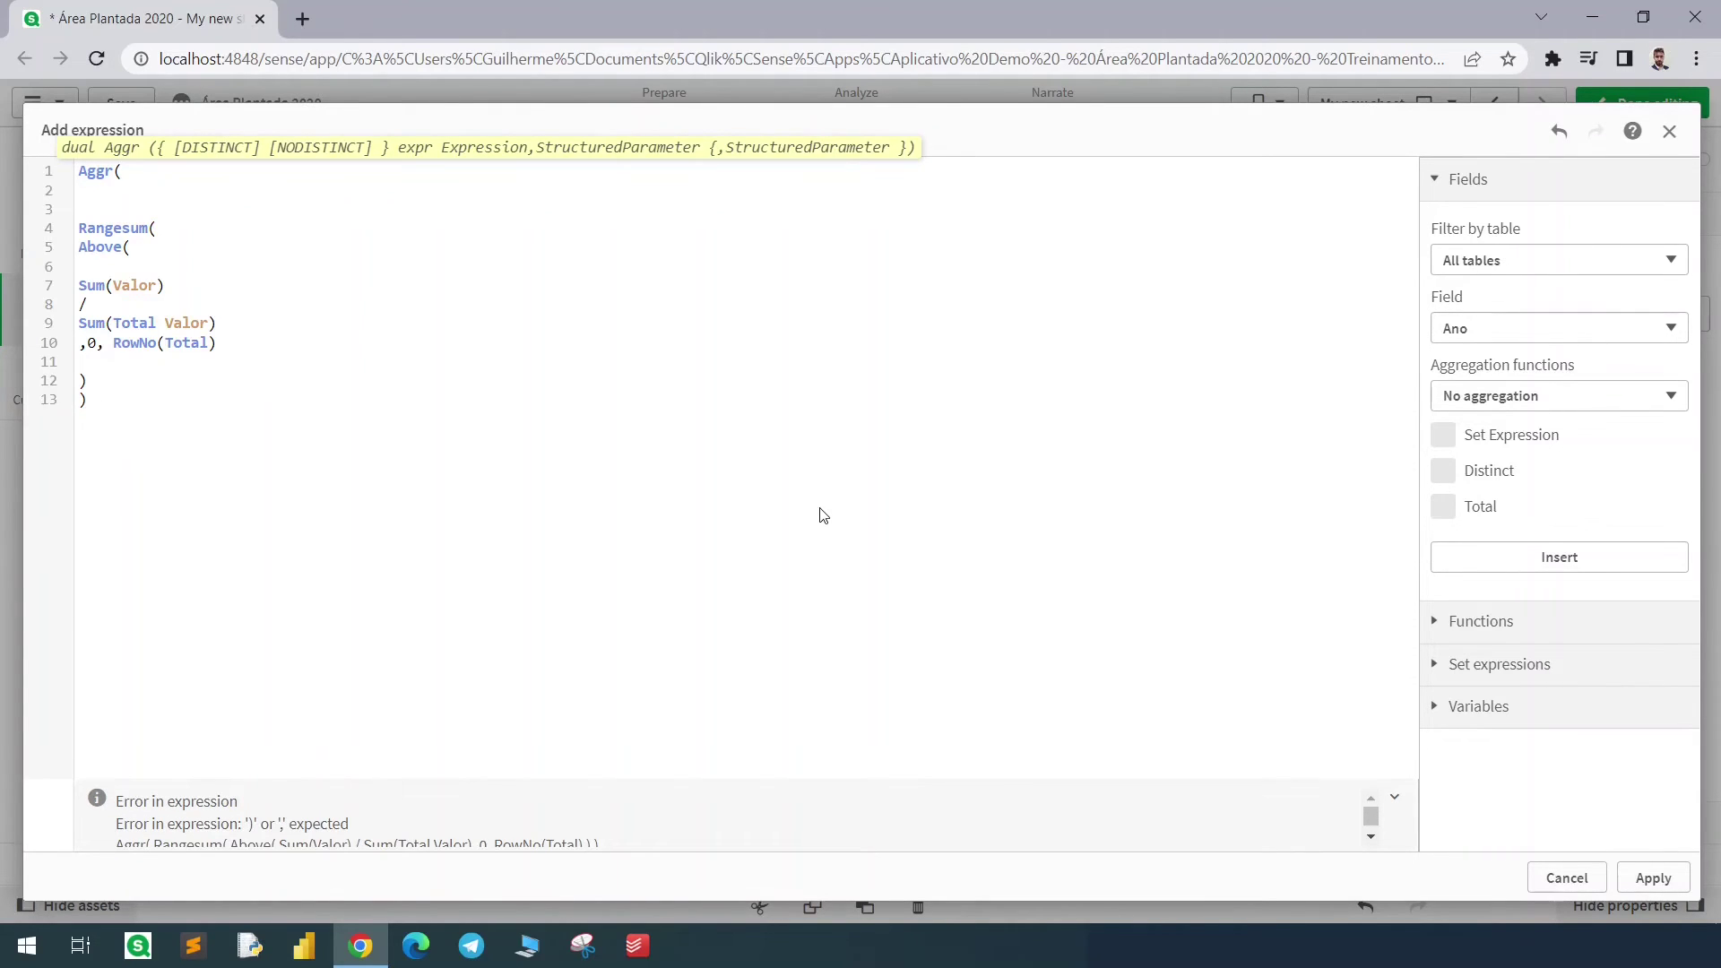
type(",")
key("Return")
key("Return")
type("Estado)")
- Make the Aggr grouping sort Estado by (=Sum(Valor),DESC)
double_click(98, 439)
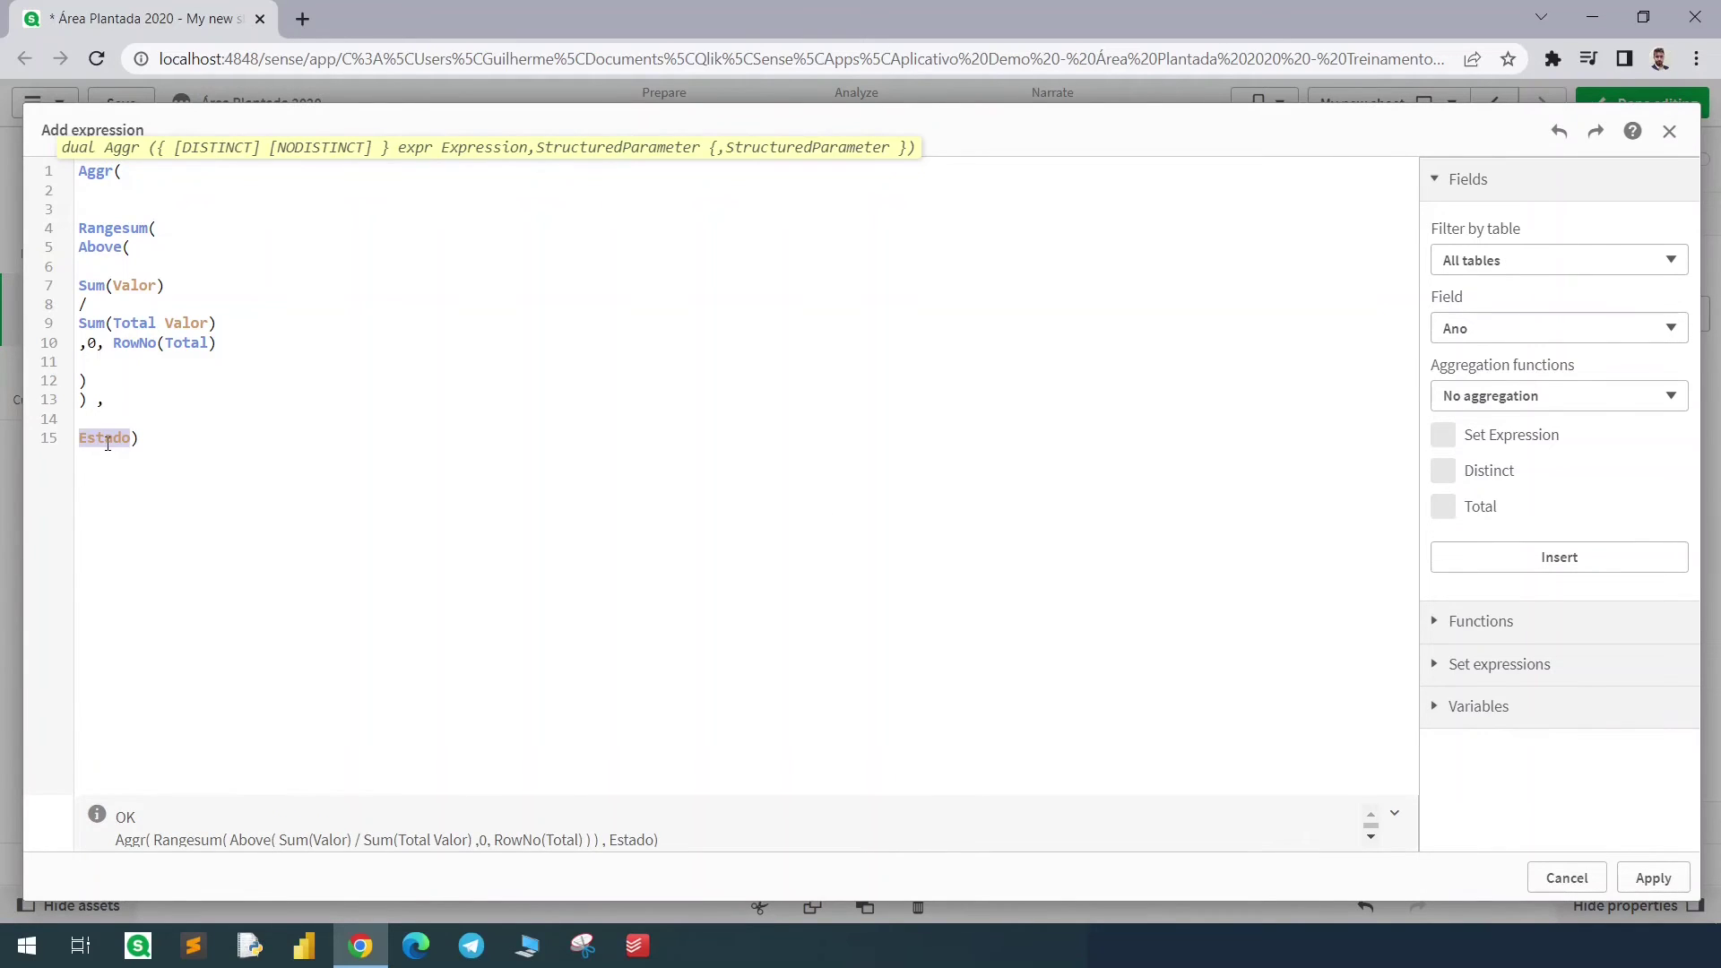
key("Left")
type("(")
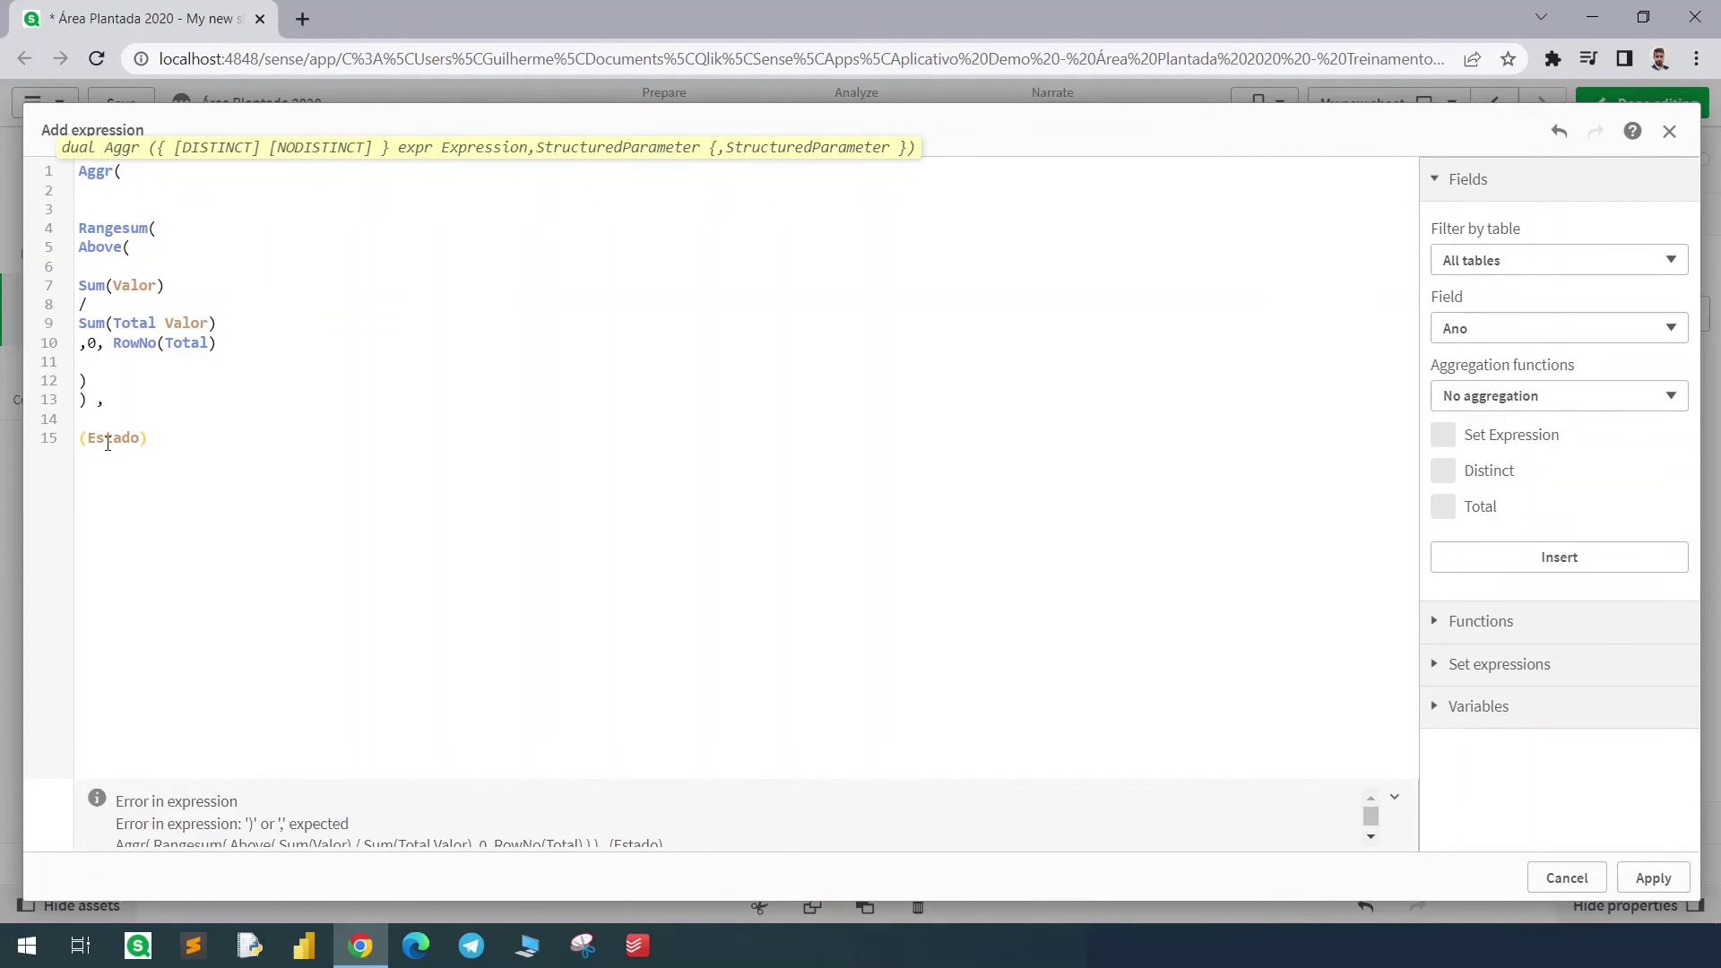
type(")")
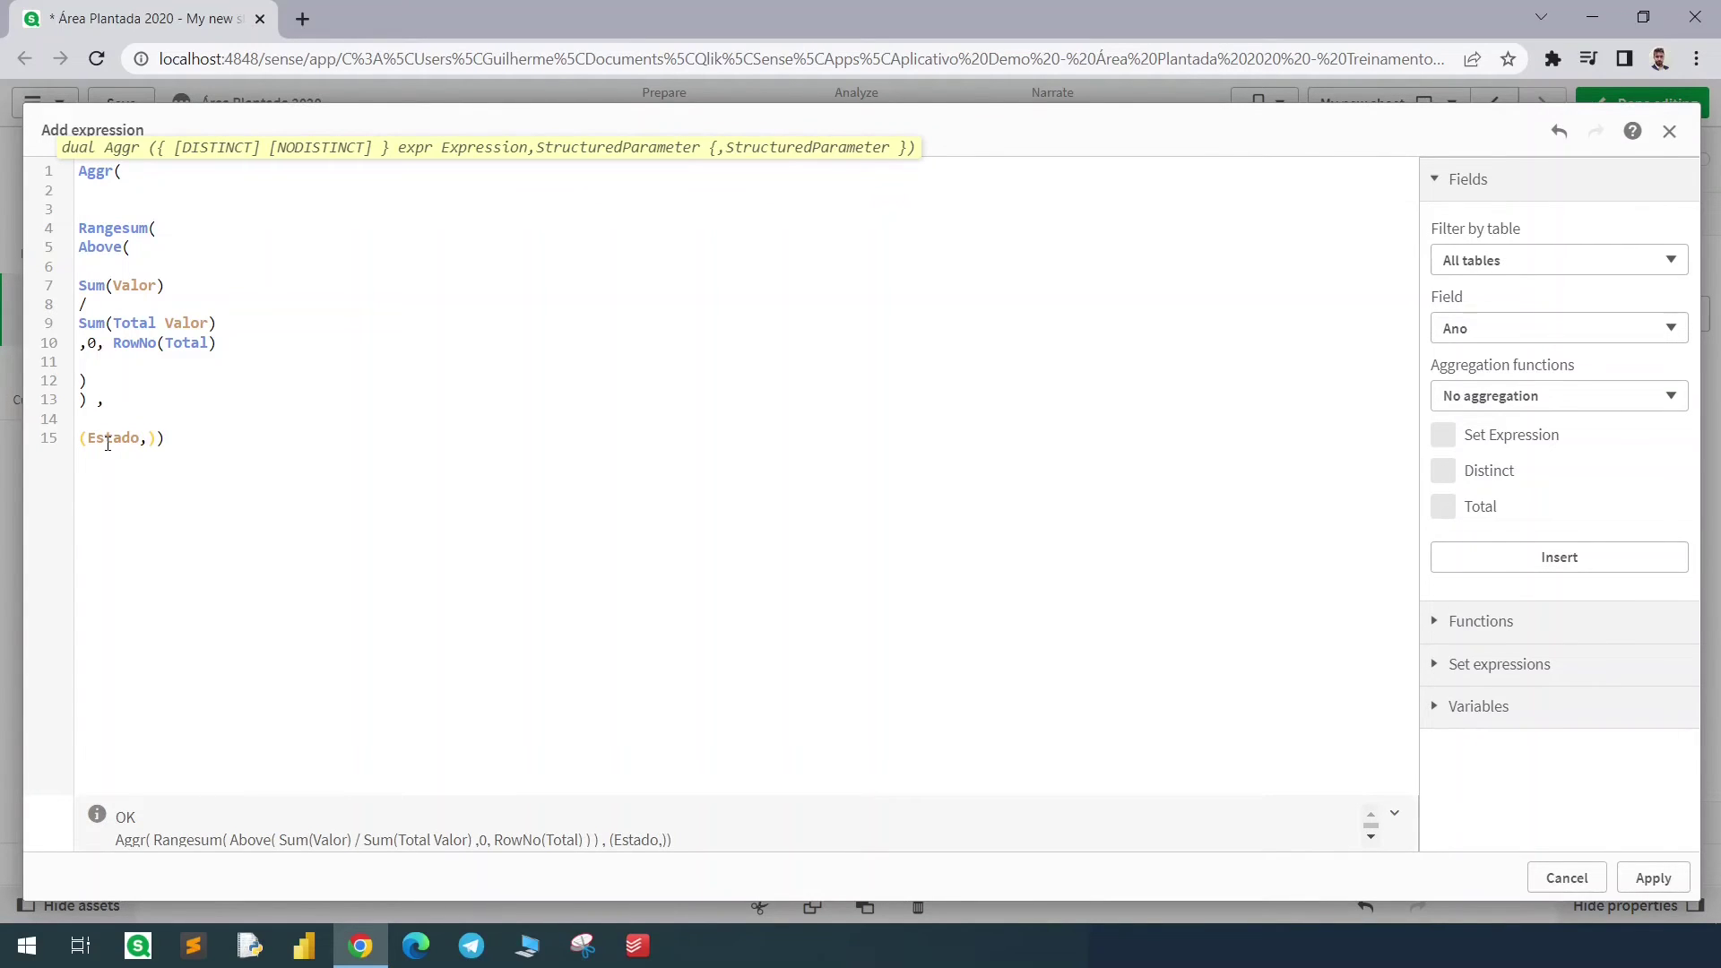
type("(=Sum(v")
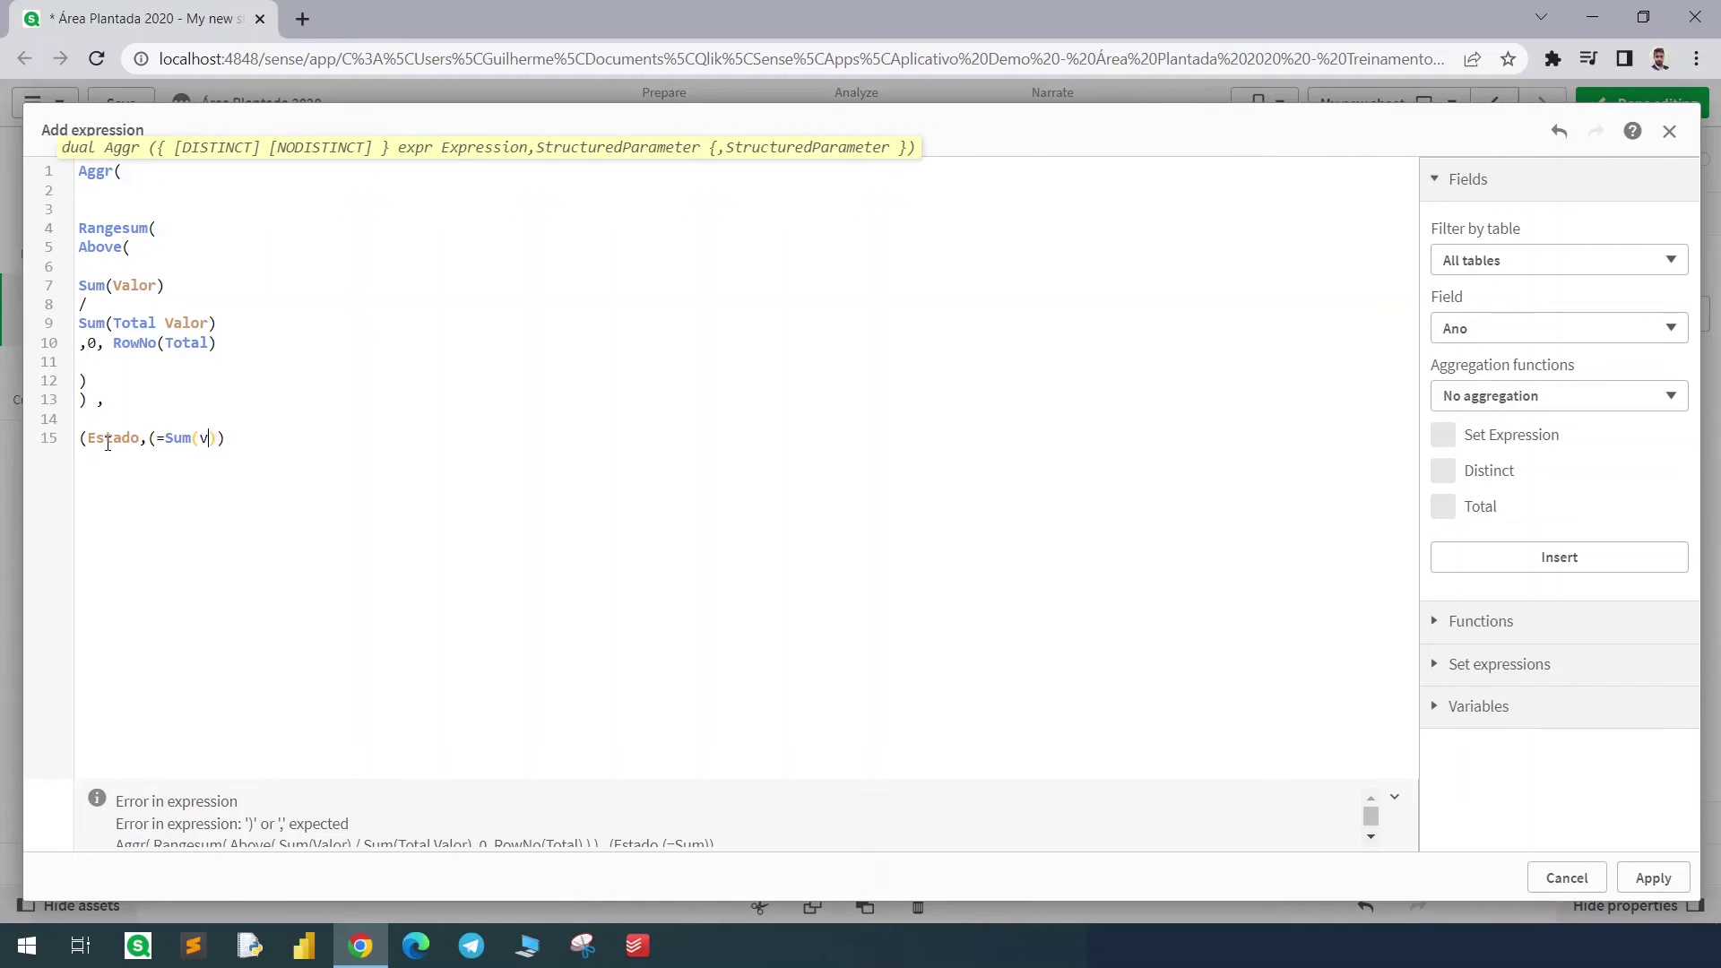
type("alor),DESC")
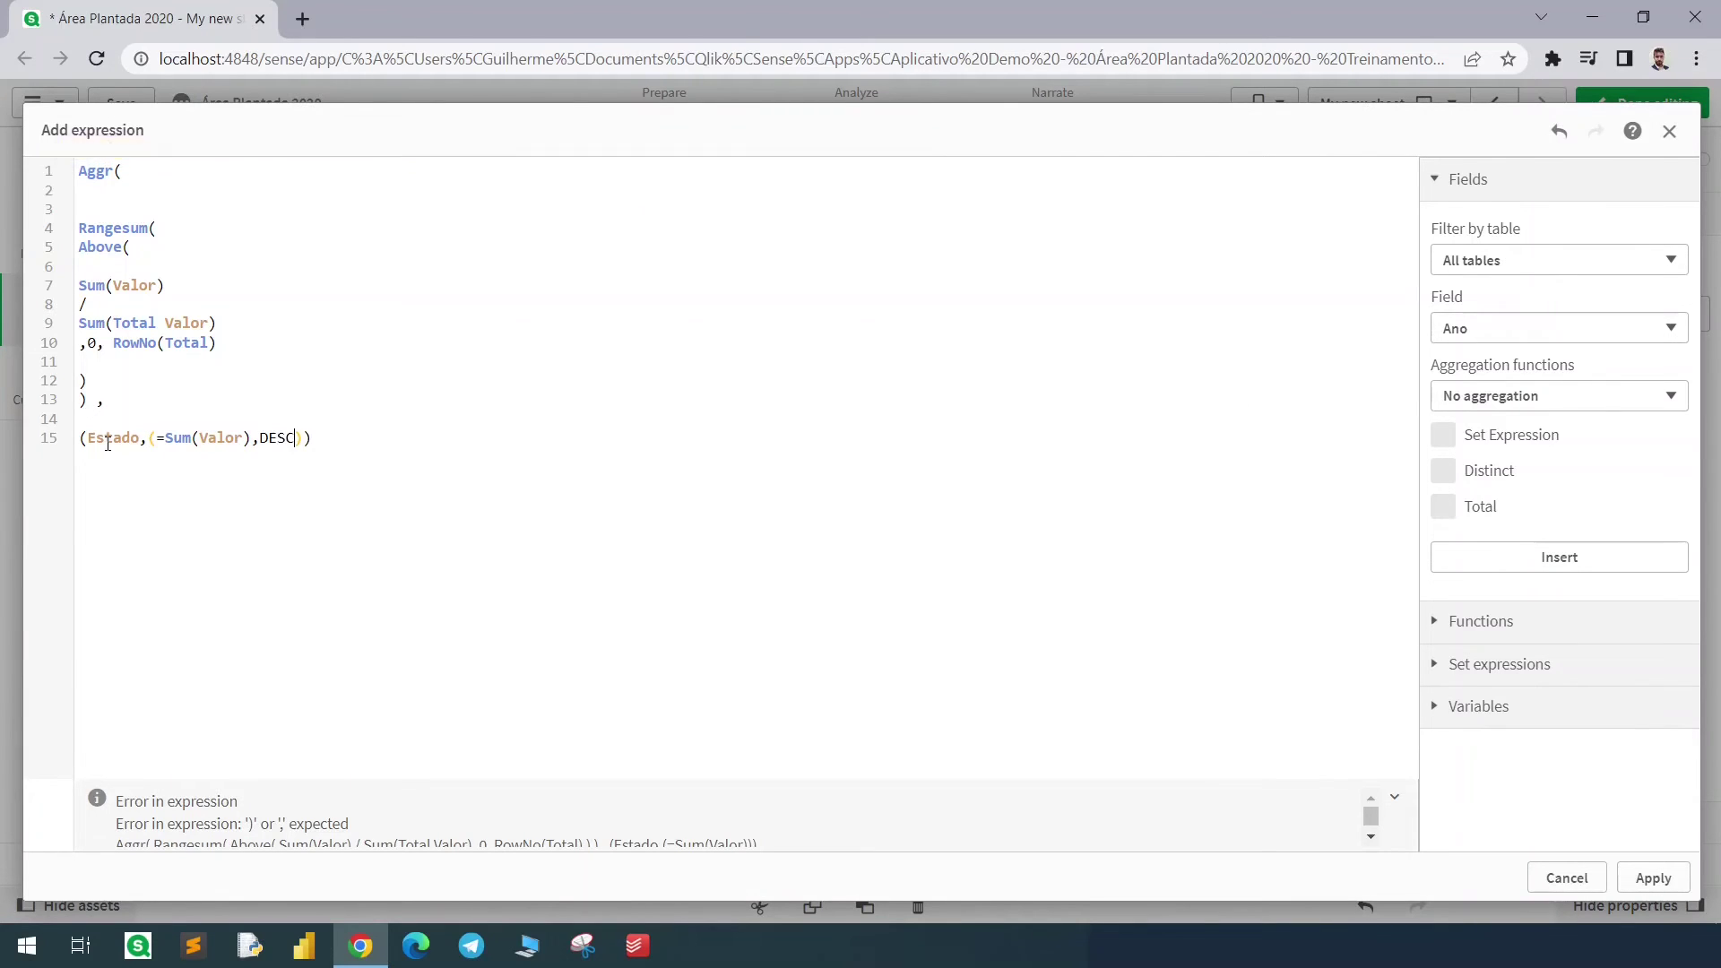
type(")")
left_click_drag(318, 439, 250, 443)
left_click(92, 439)
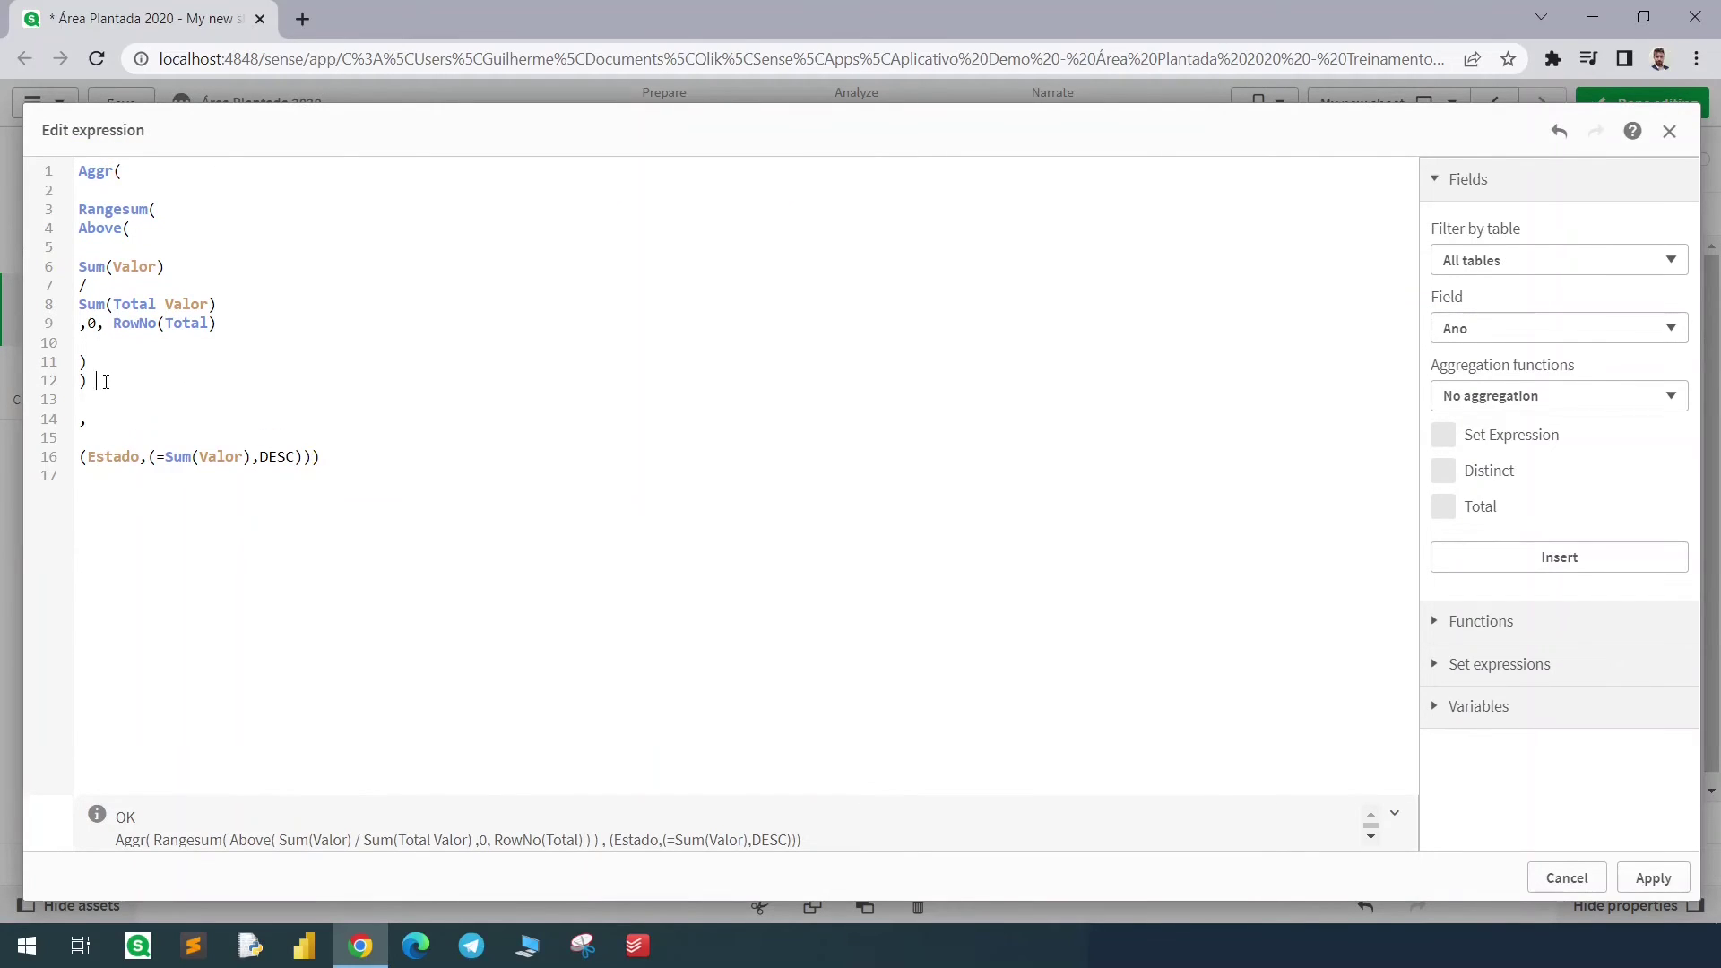
mouse_move(106, 382)
left_mouse_down()
mouse_move(65, 302)
mouse_move(63, 218)
mouse_move(82, 196)
left_mouse_up()
left_click(89, 198)
- Wrap the Rangesum in if(... <0.8, 1, 0) to flag states below 80%
key("Return")
type("if(")
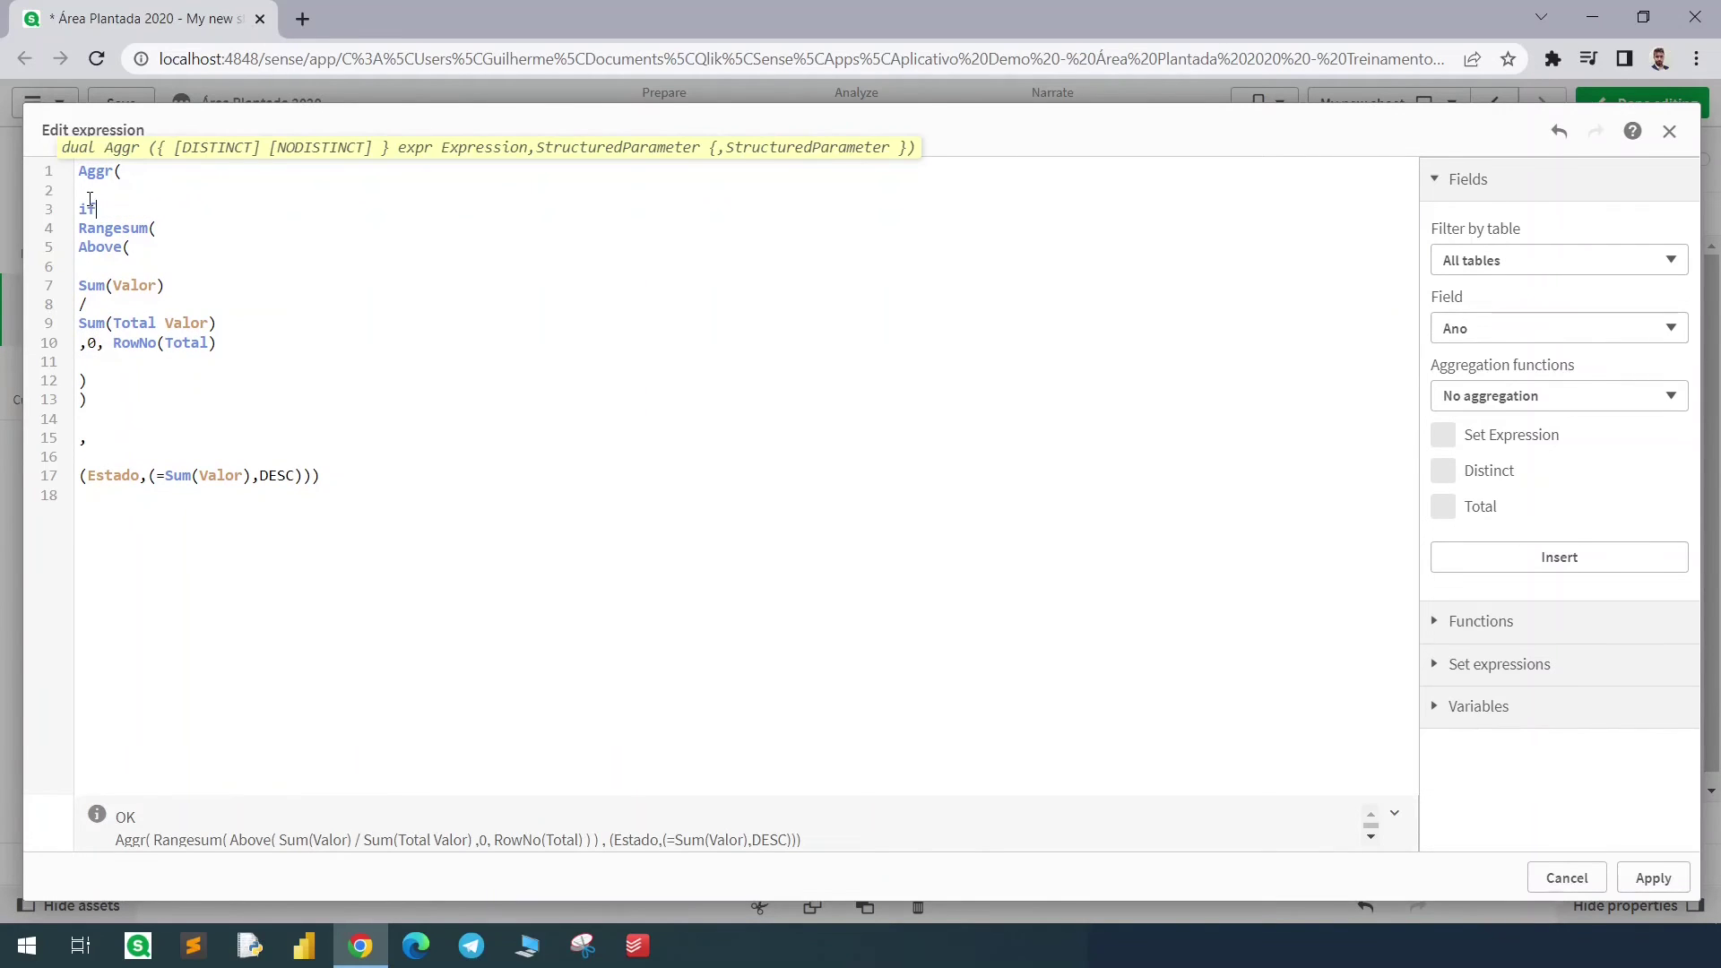
left_click(183, 386)
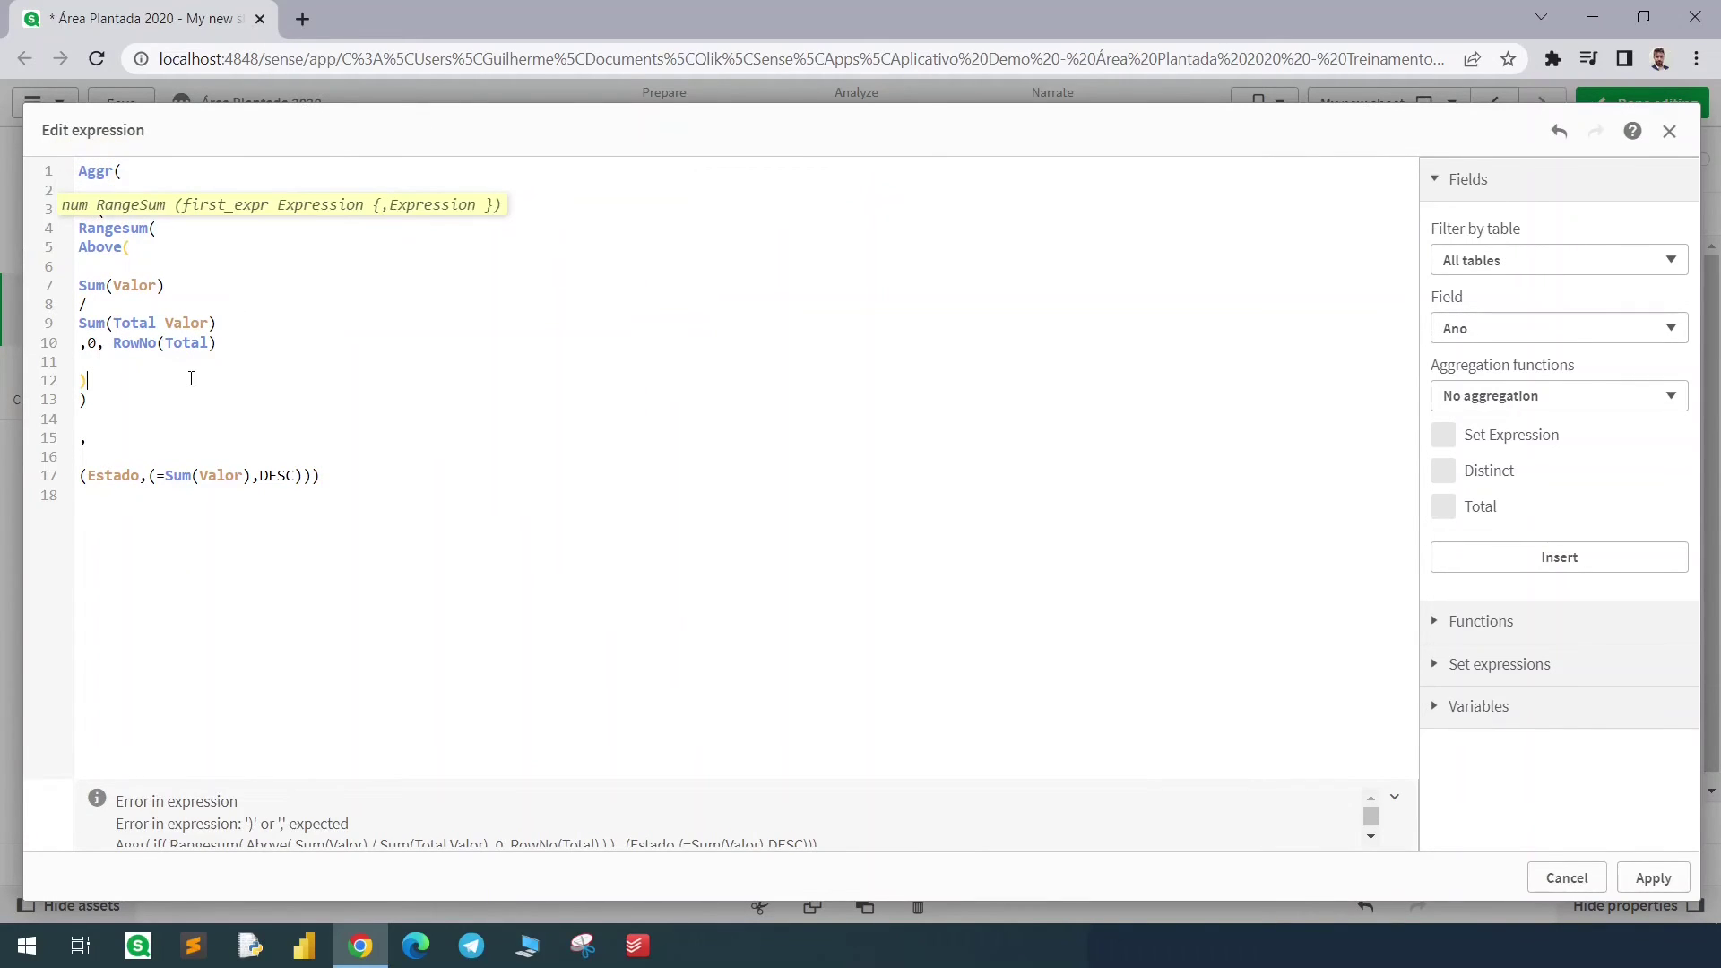
key("Down")
type("<0.8 ")
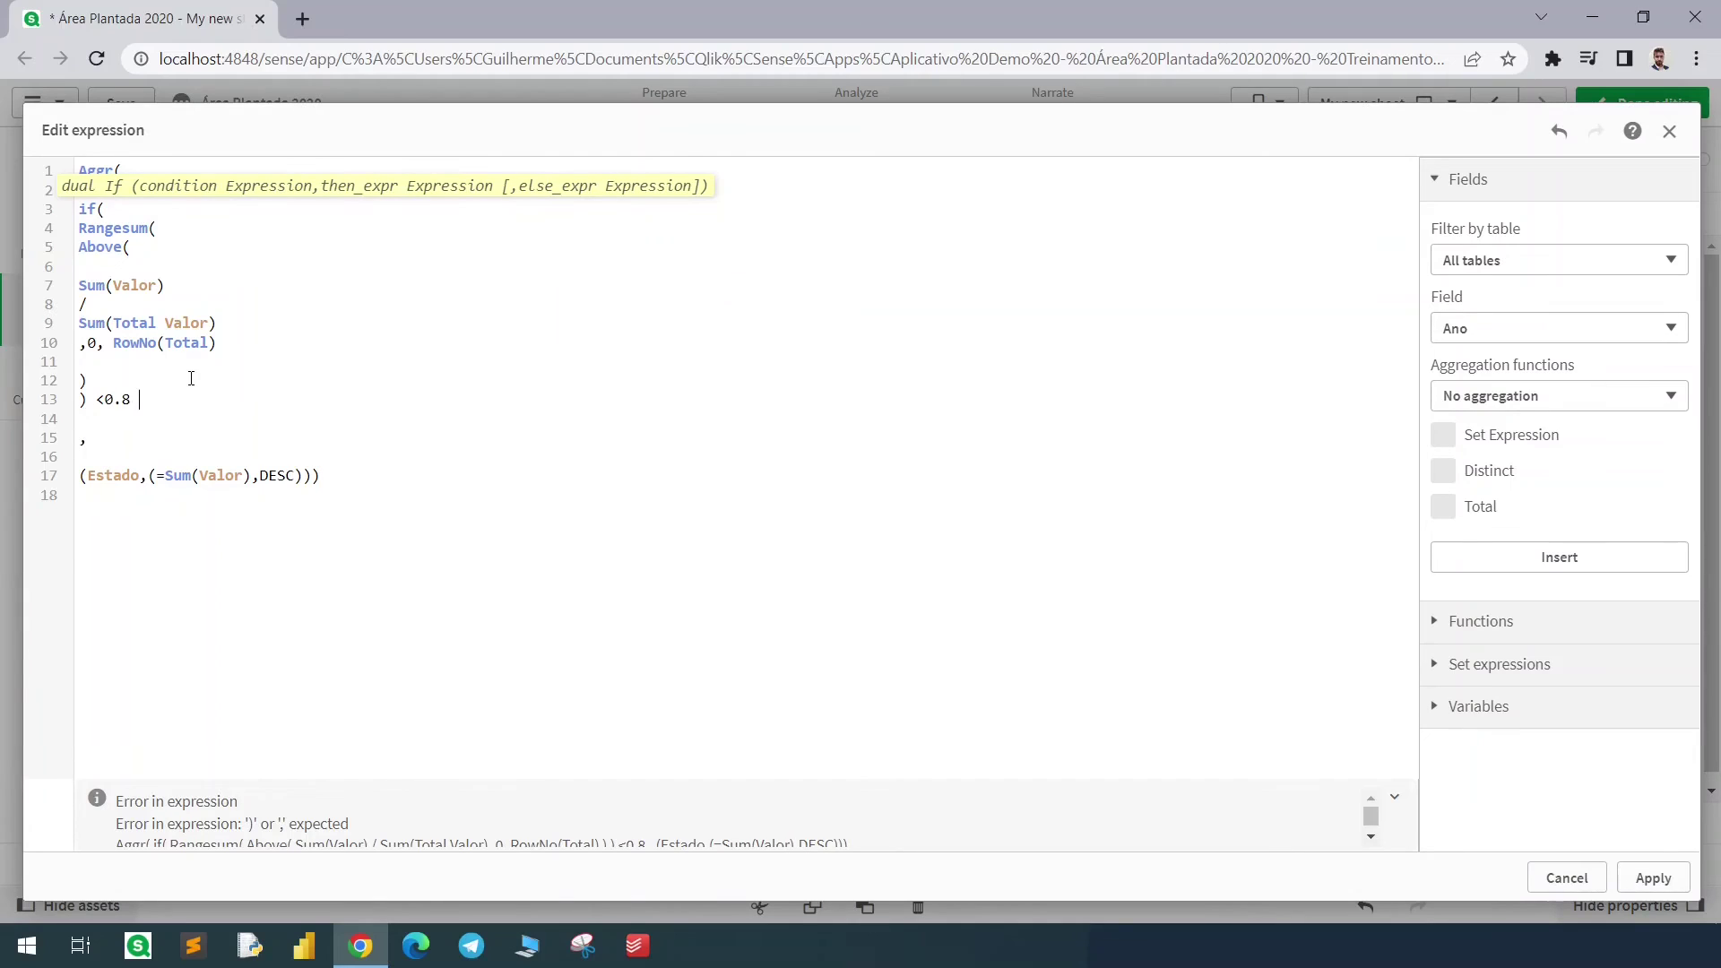
type(", 1 , 0")
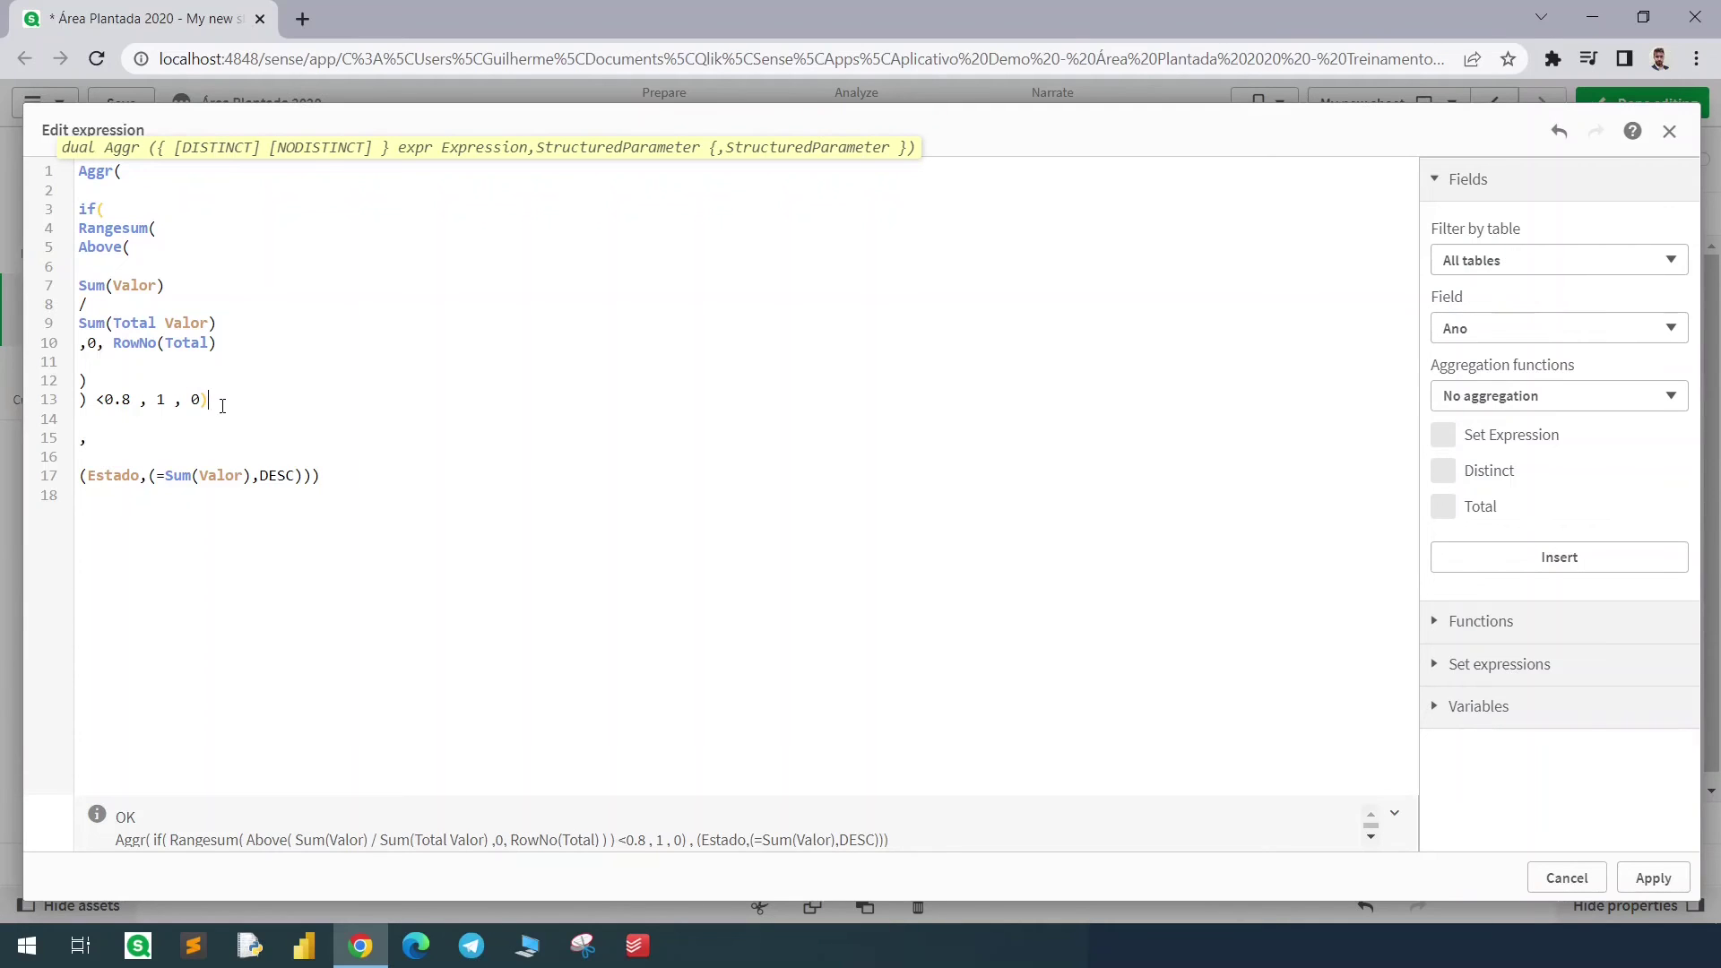
triple_click(222, 405)
- Wrap the whole Aggr expression in Sum() and apply it to the KPI
left_click(86, 169)
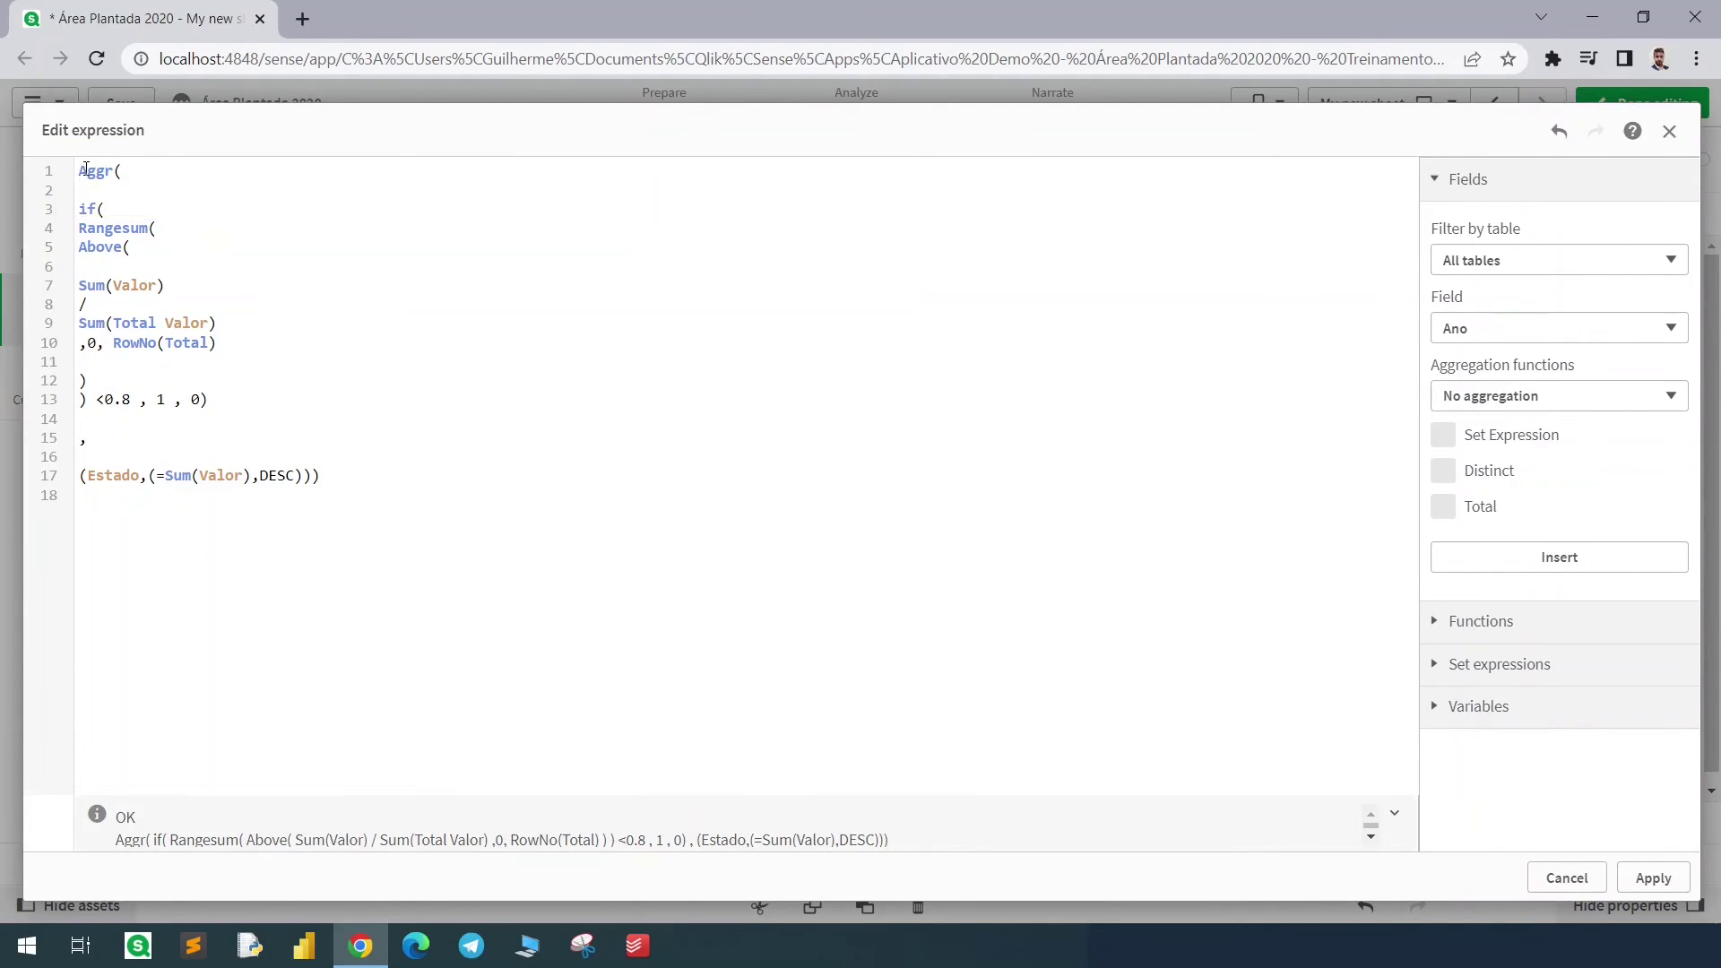
key("Return")
key("Return")
key("Up")
type("Sum(")
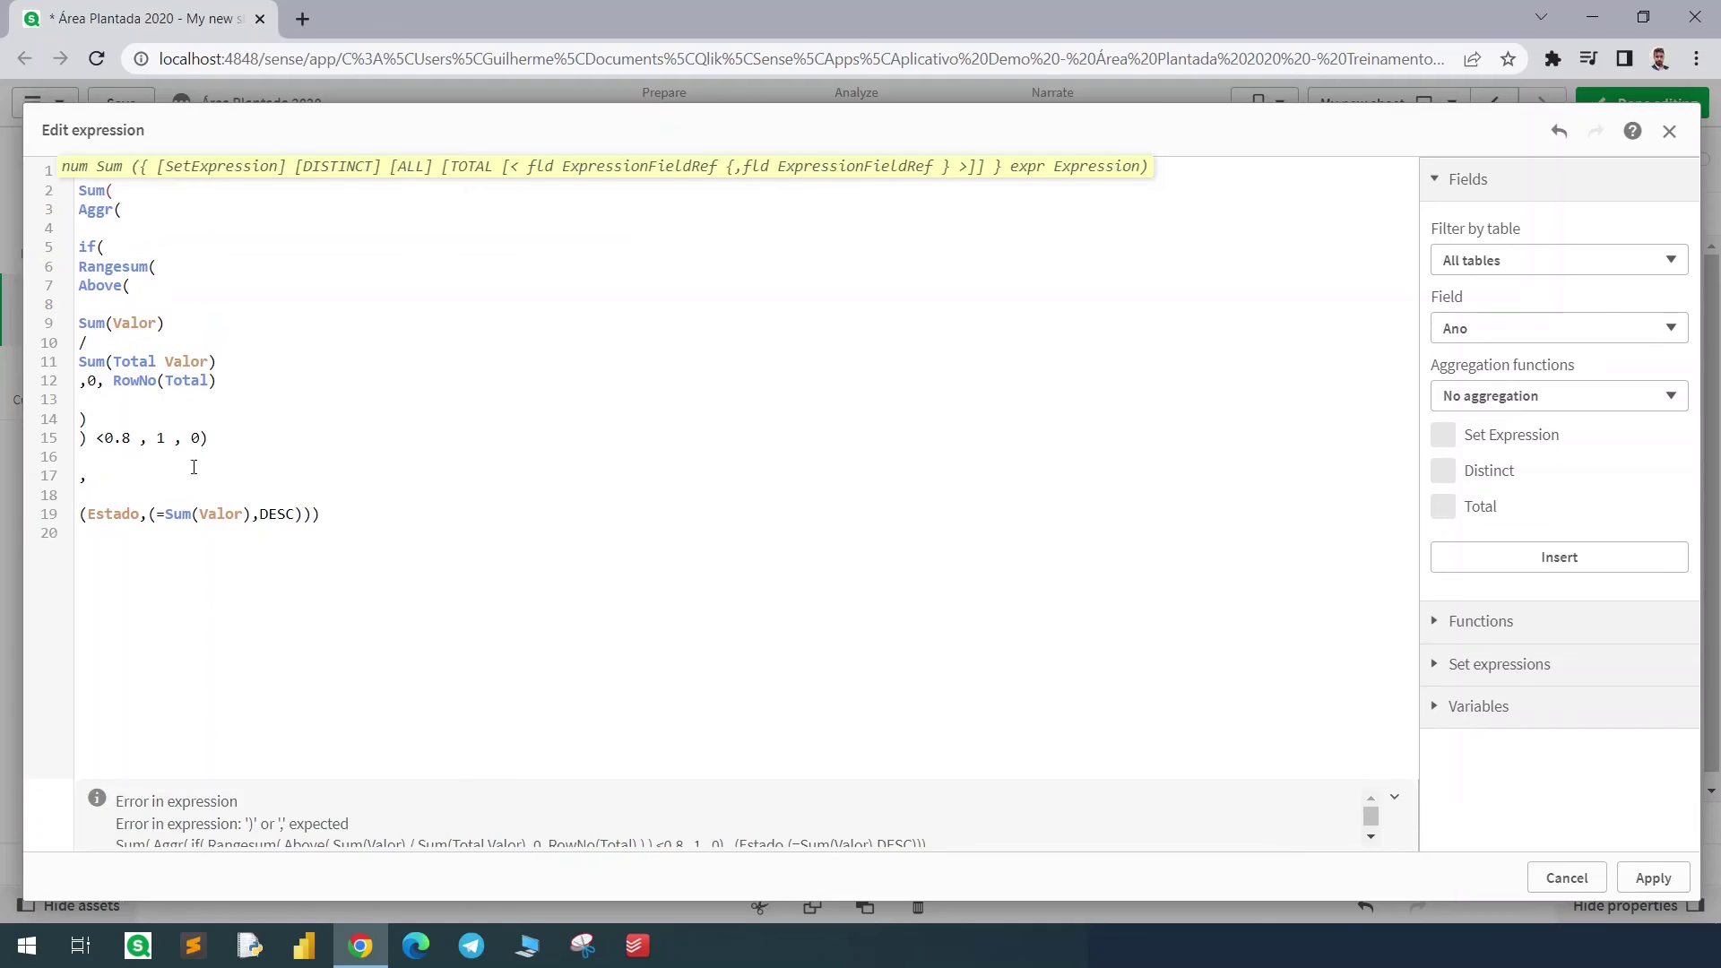
left_click(412, 671)
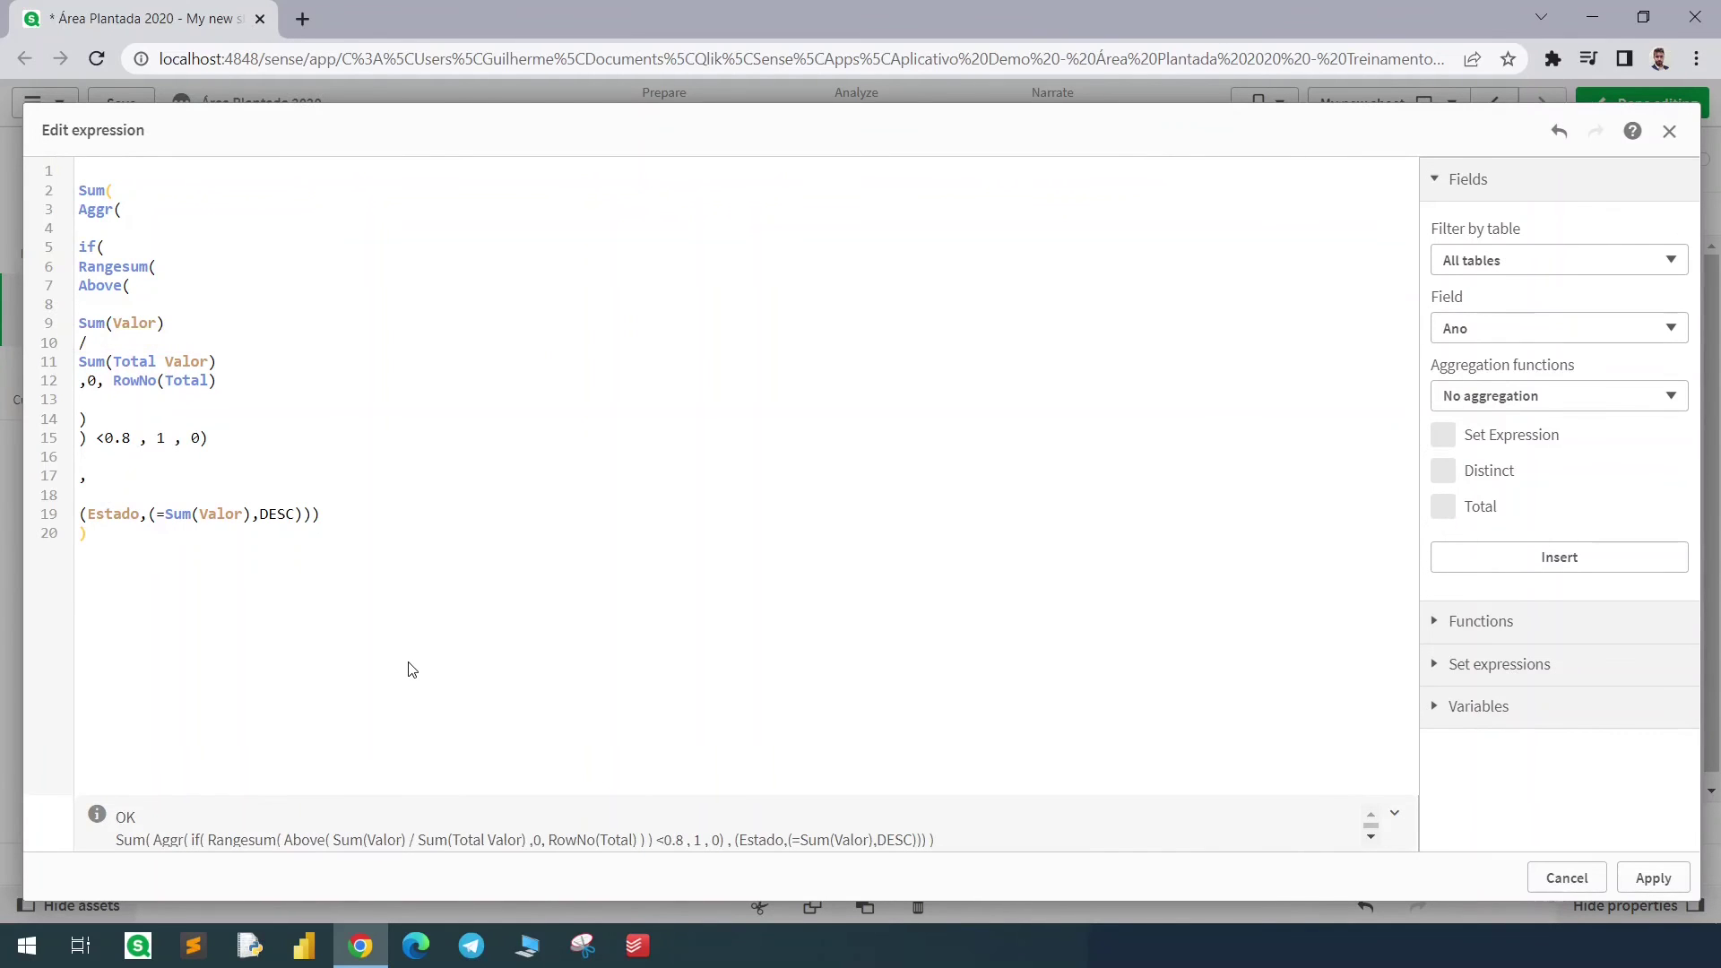
left_click(1651, 878)
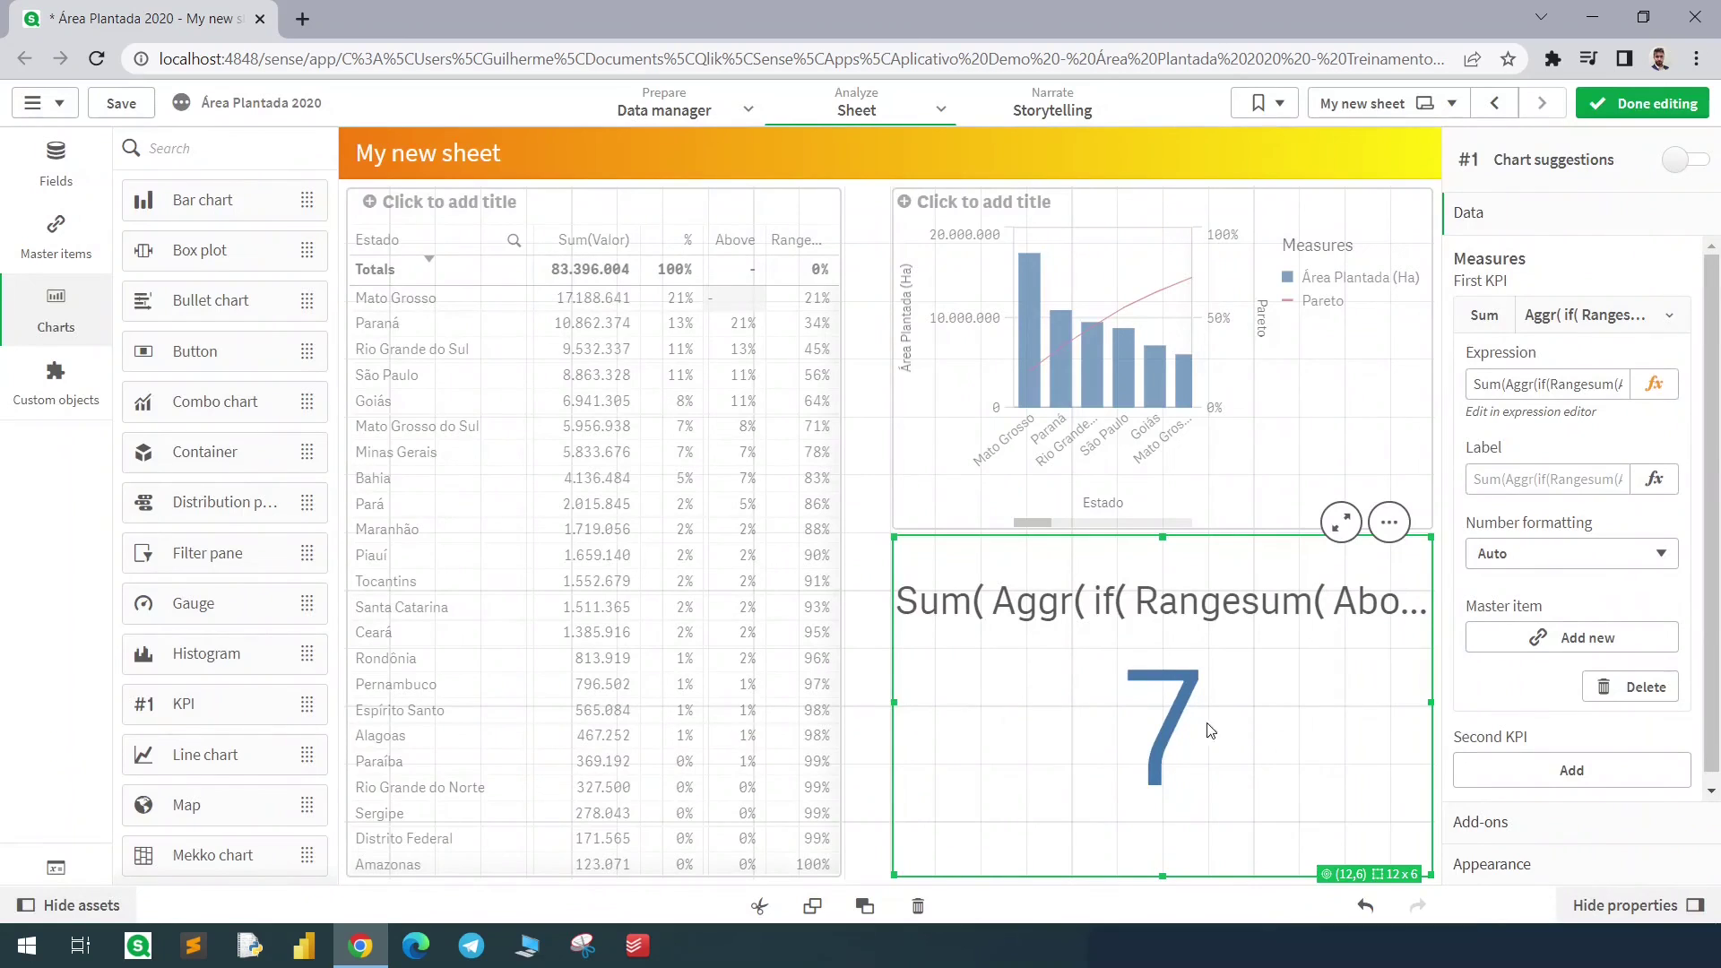
- Switch to view mode and check the KPI shows 7 beside the table and chart
left_click(1657, 105)
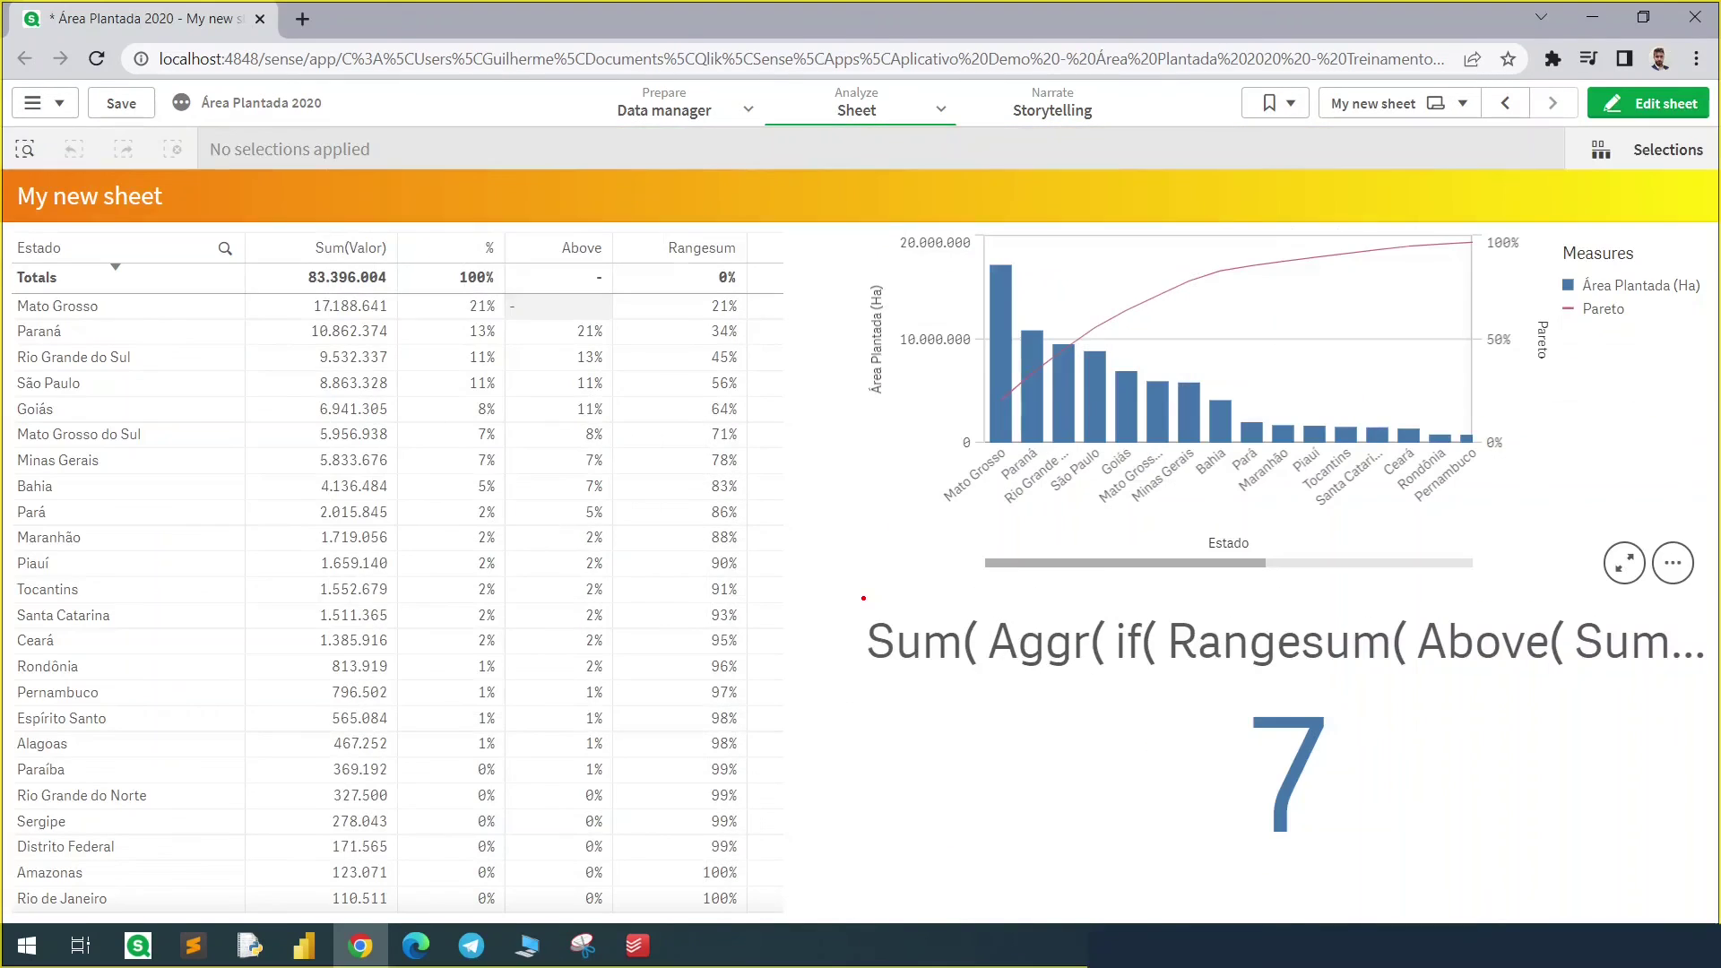
mouse_move(765, 321)
left_mouse_down()
mouse_move(758, 293)
mouse_move(763, 316)
left_mouse_up()
left_click_drag(742, 473, 839, 473)
left_click_drag(742, 471, 809, 470)
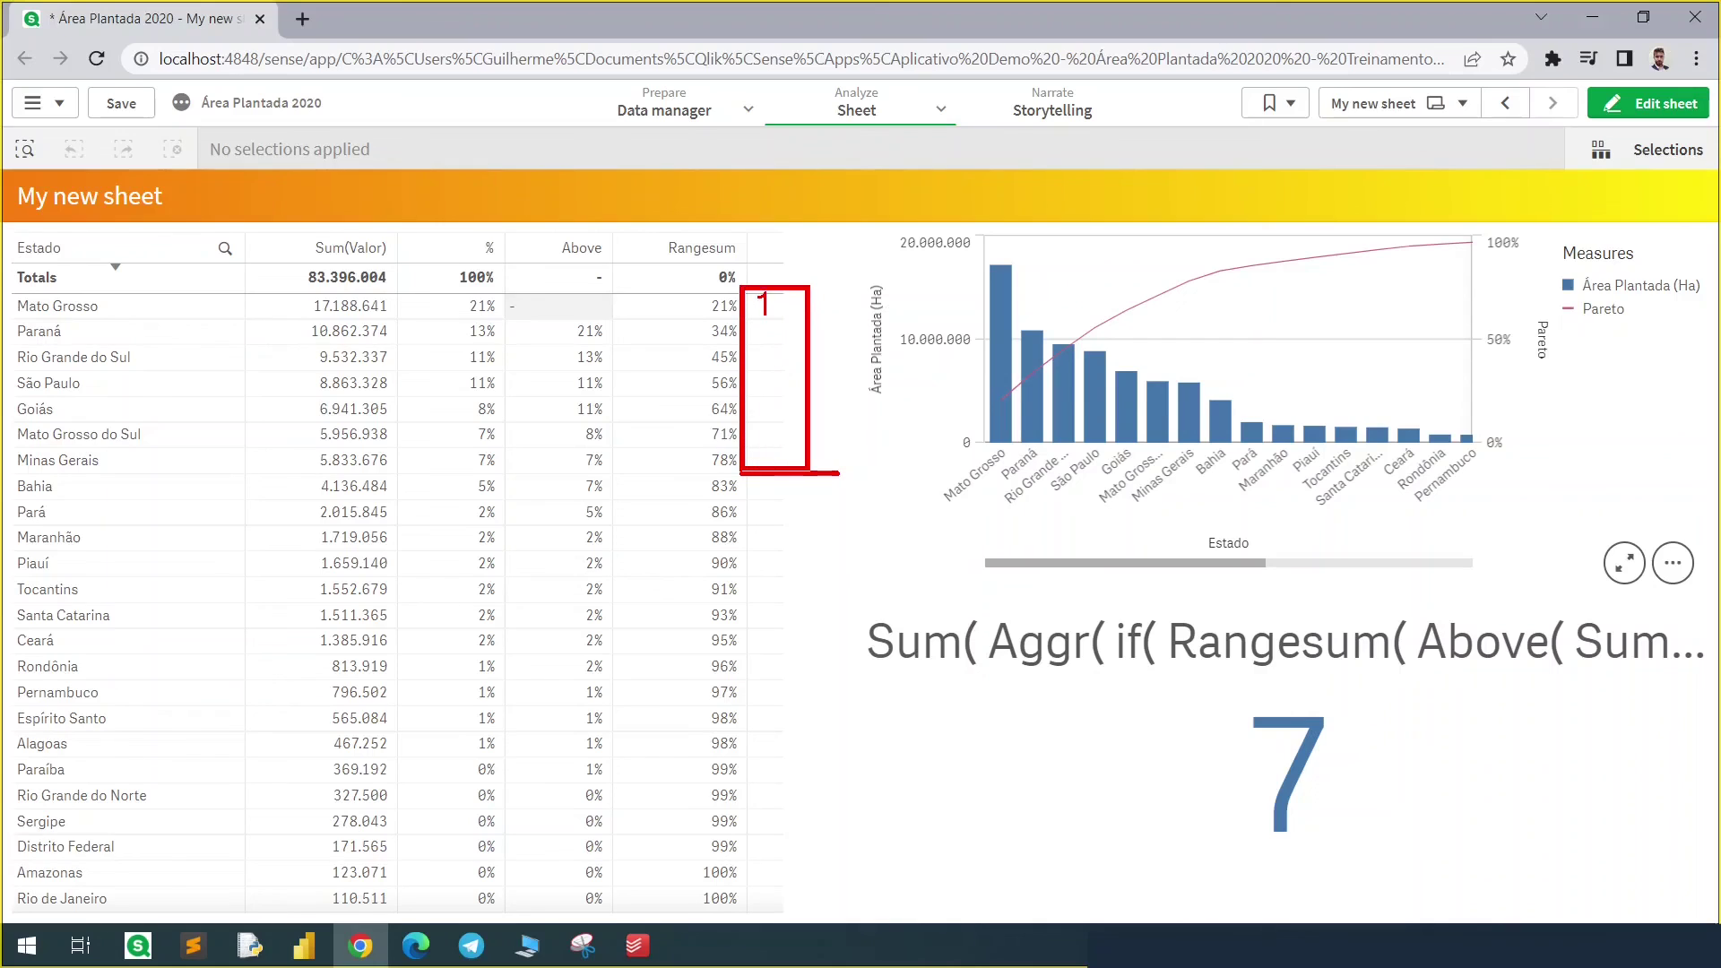
mouse_move(1170, 697)
left_mouse_down()
mouse_move(1291, 695)
mouse_move(1171, 696)
left_mouse_up()
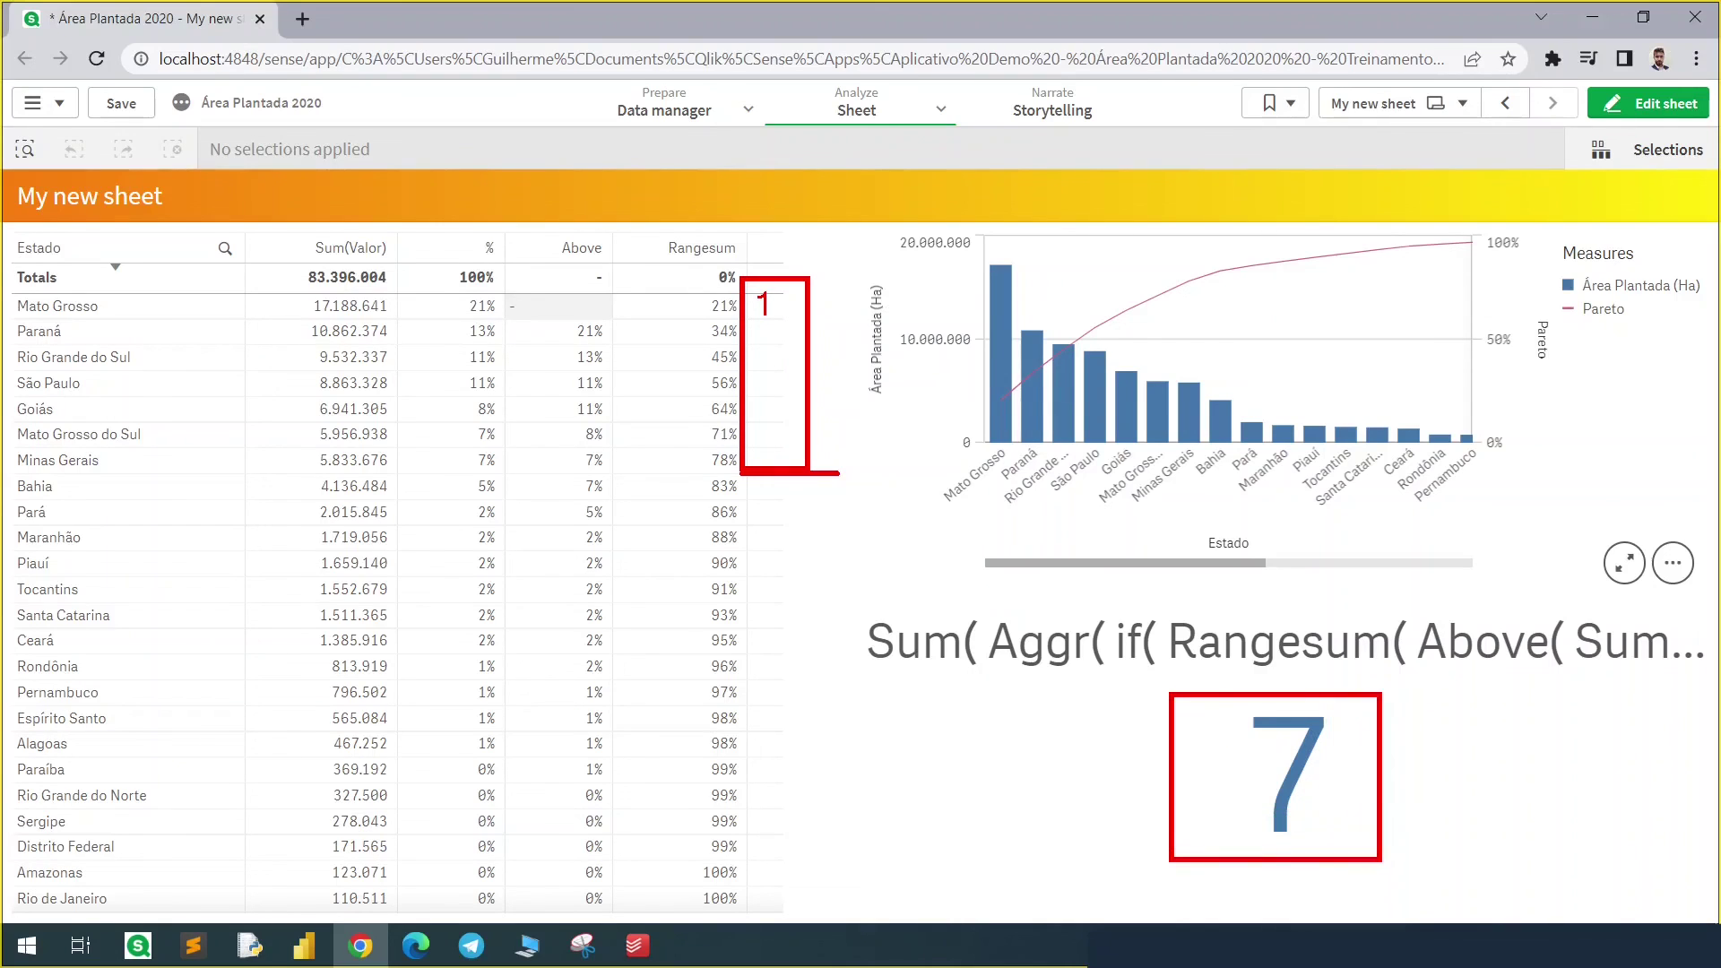
key("Escape")
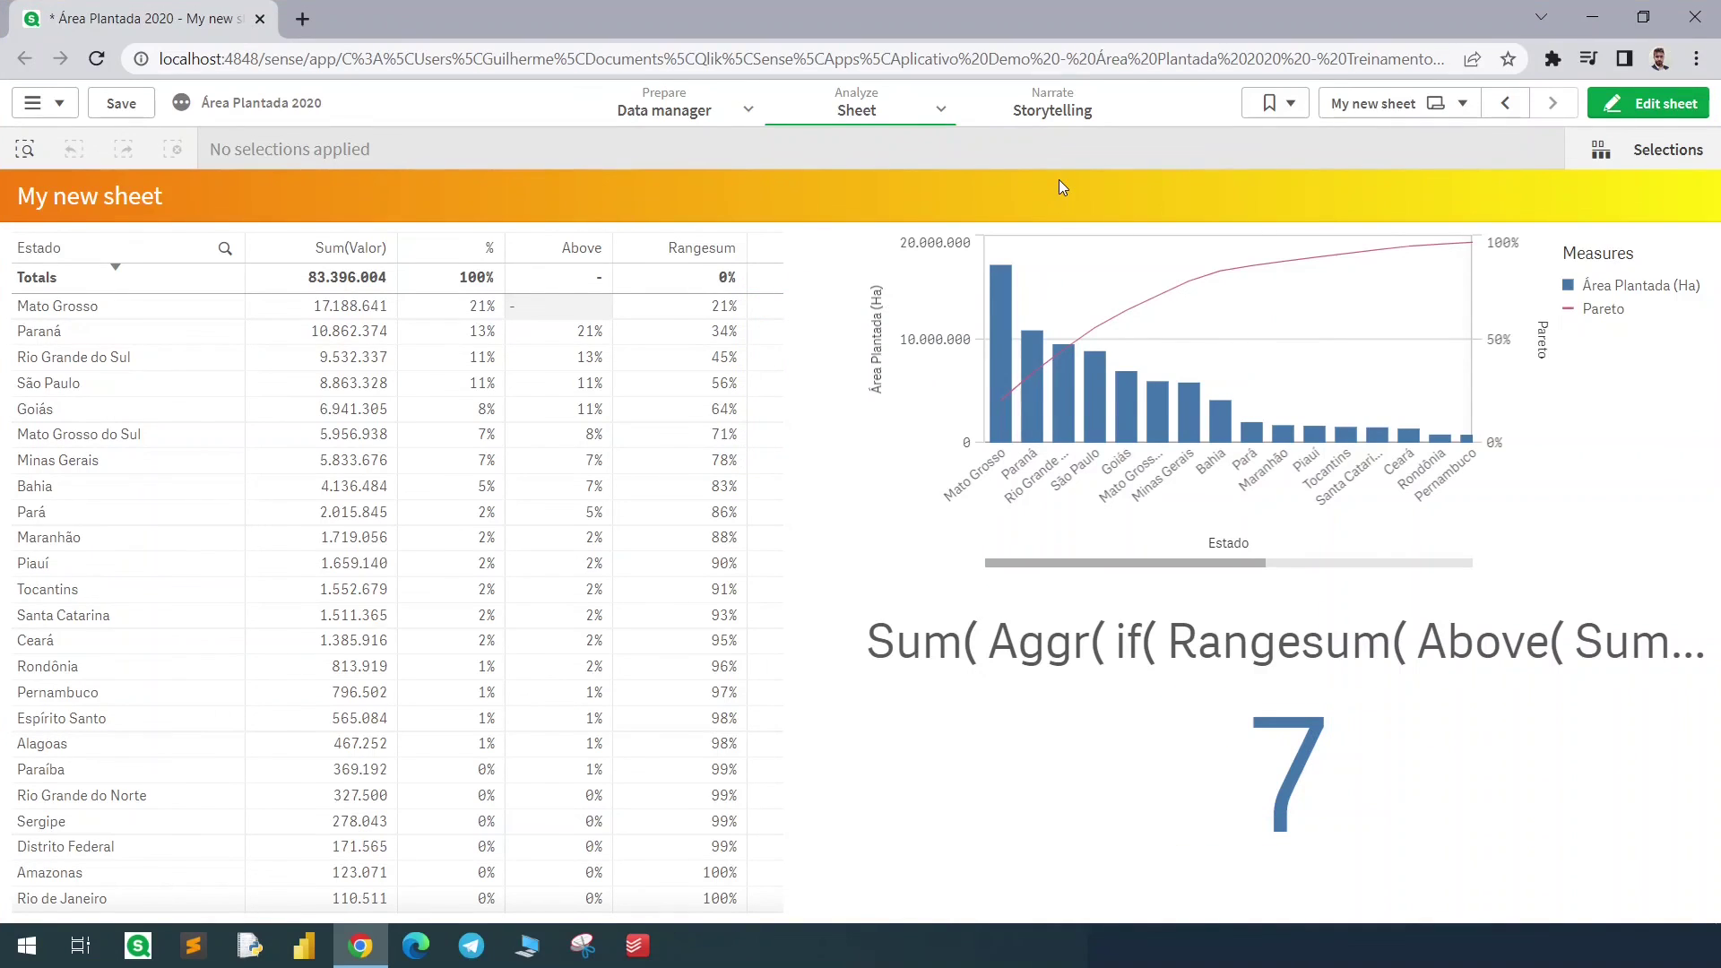